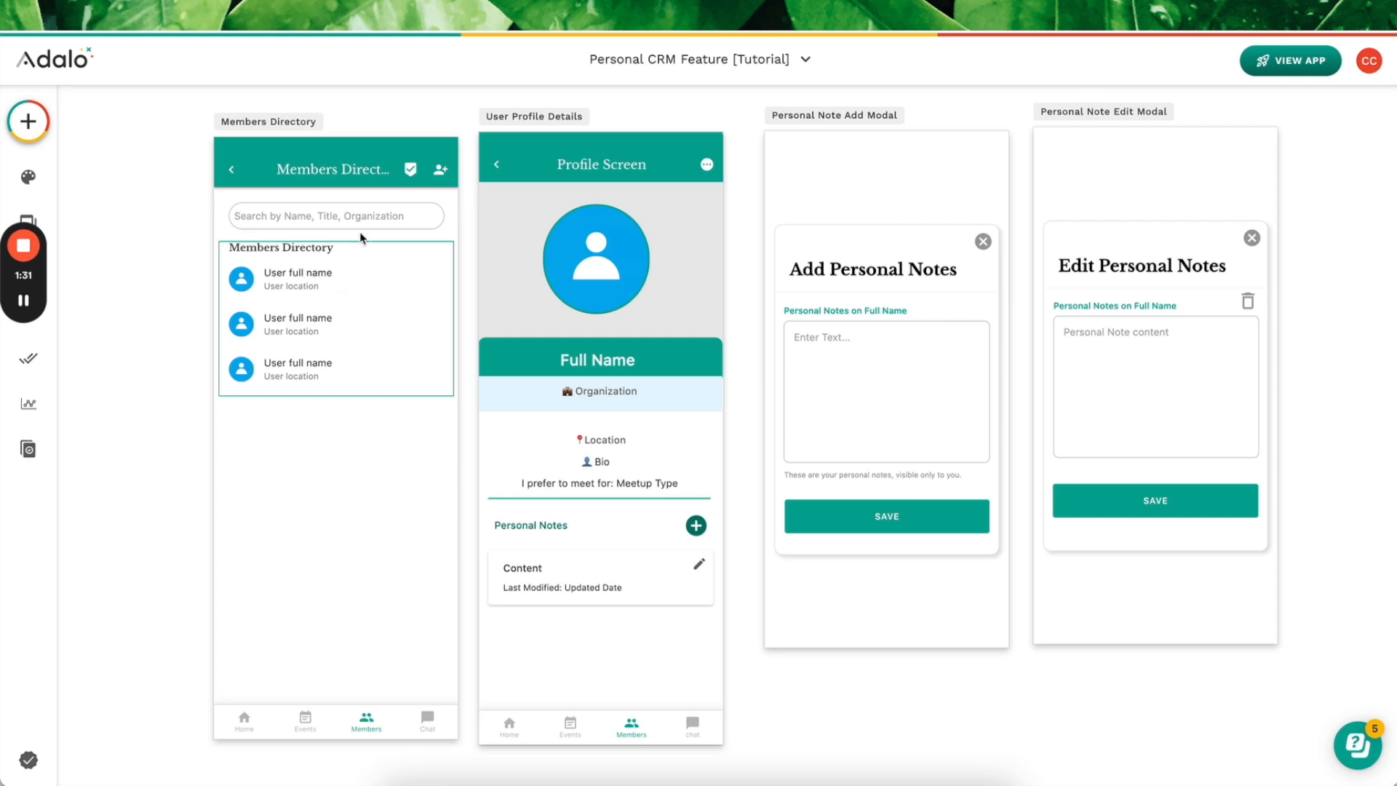
Step: Inspect the Members Directory user list's data source and its custom email filter
left_click(369, 293)
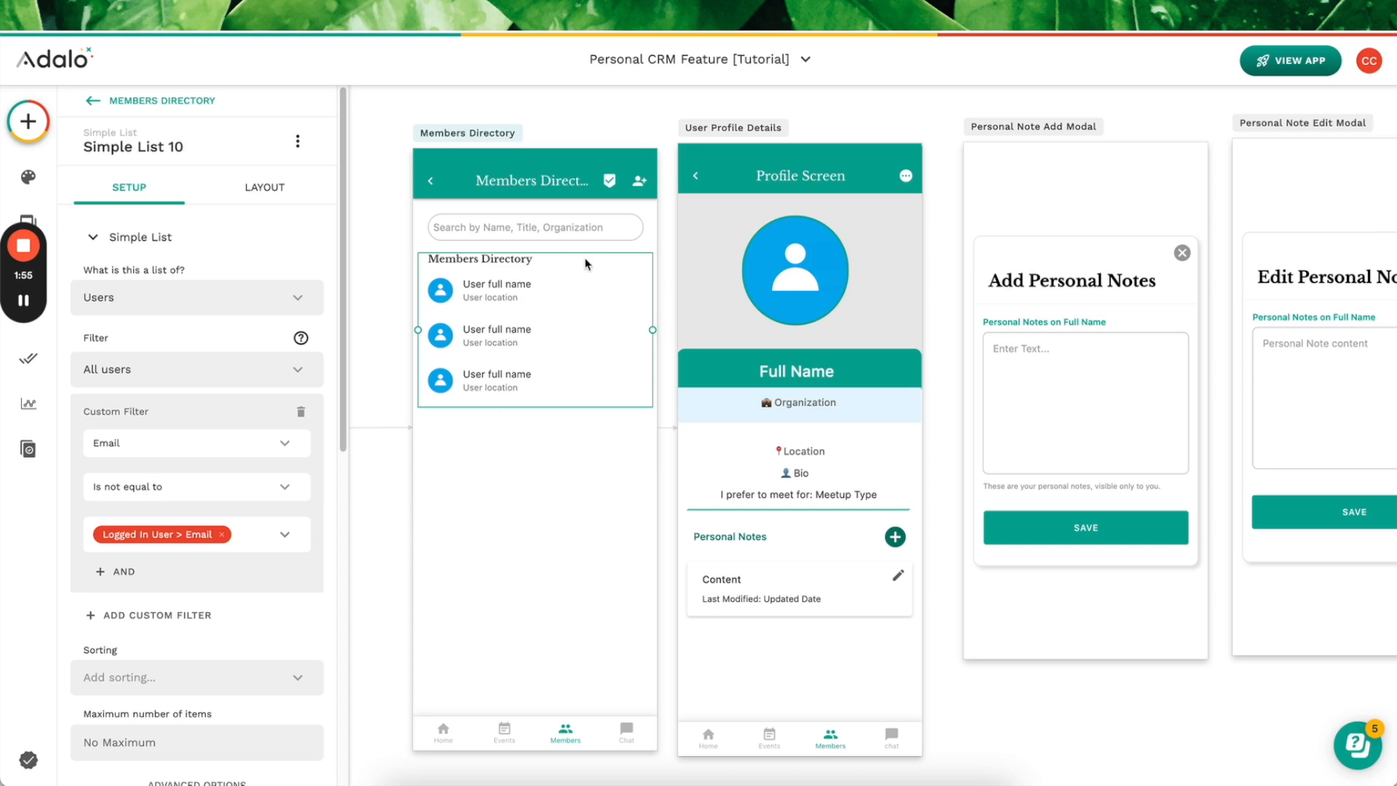
left_click(507, 349)
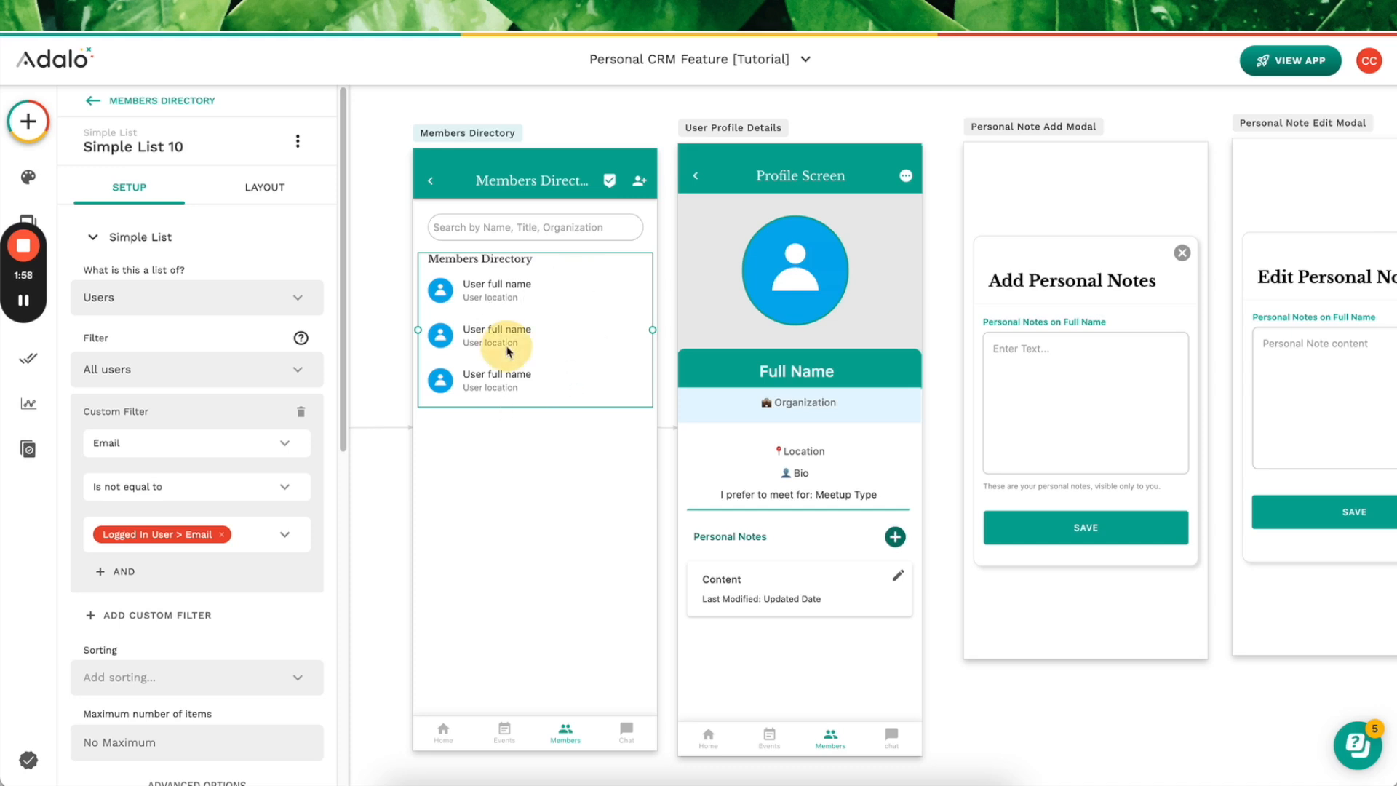
scroll(564, 327, "right", 4)
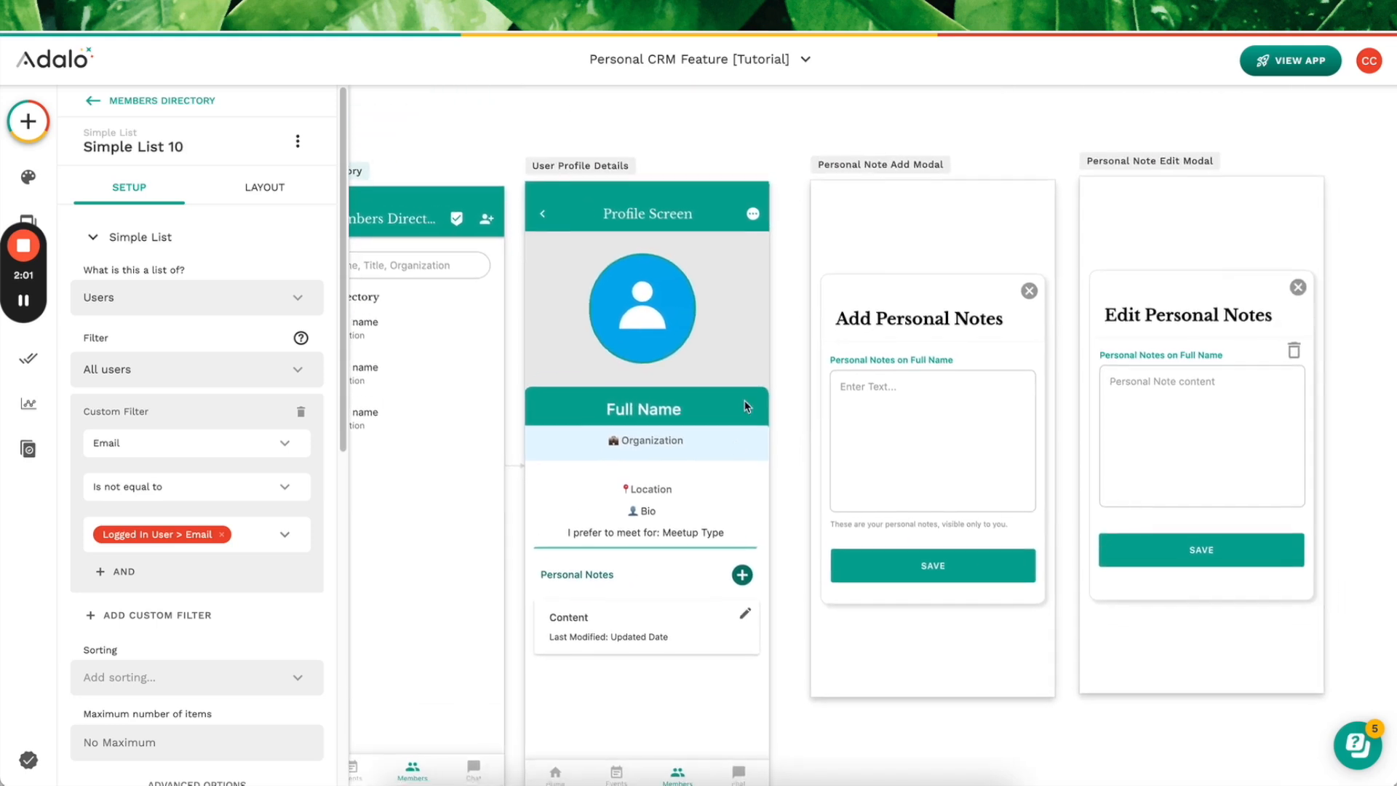
scroll(589, 355, "left", 1)
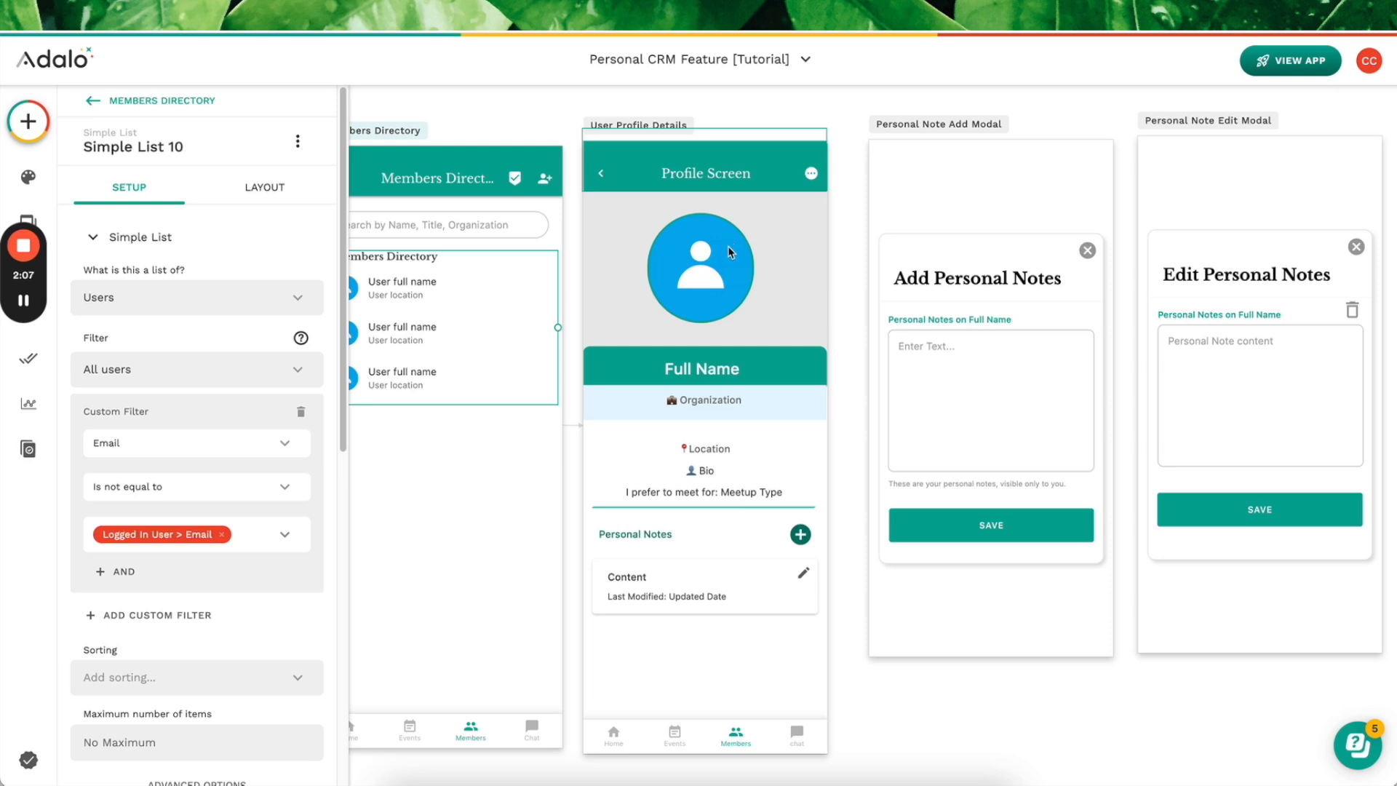
Step: Inspect the profile screen's Personal Notes heading and add icon, plus the note text input in the Personal Note Add Modal
left_click(795, 280)
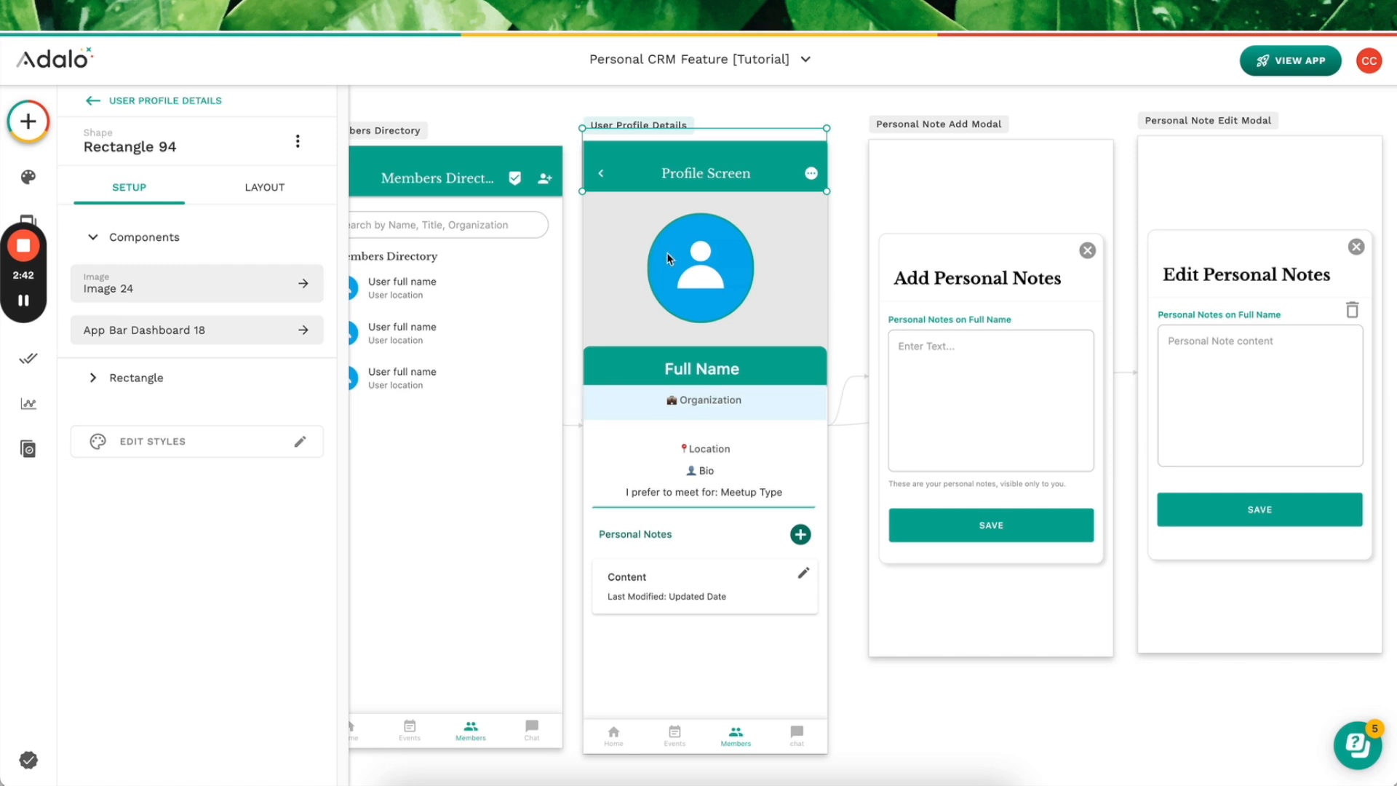
double_click(656, 535)
left_click(657, 533)
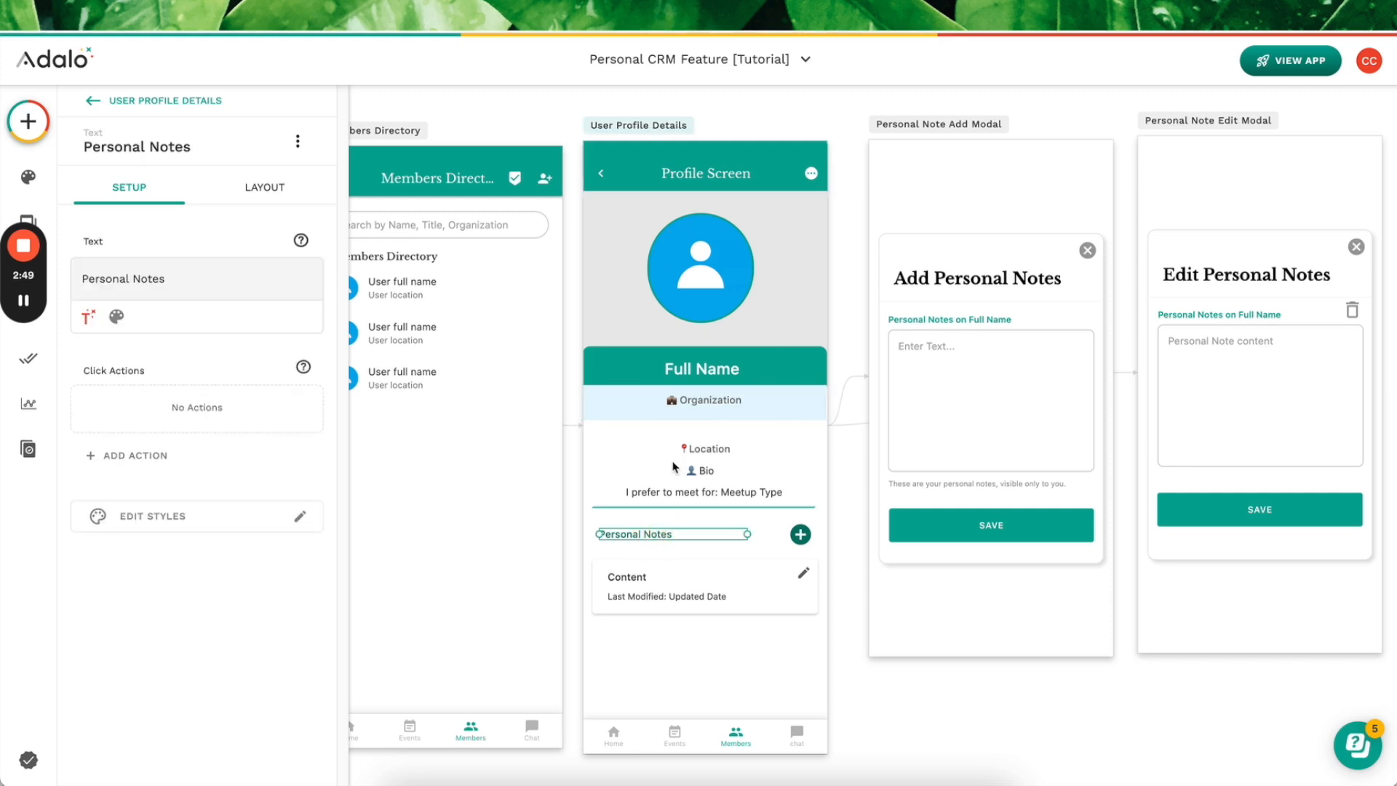
left_click(800, 534)
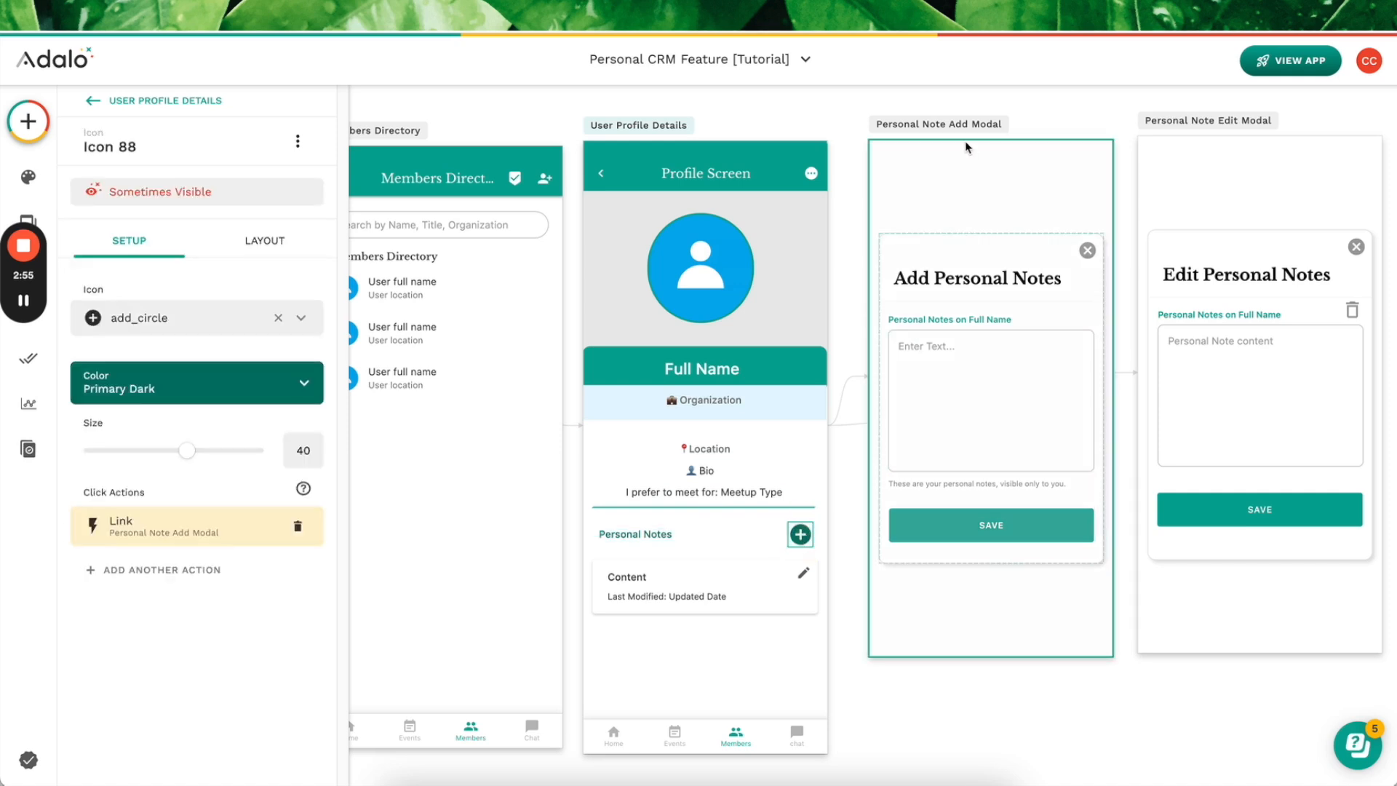
left_click(913, 367)
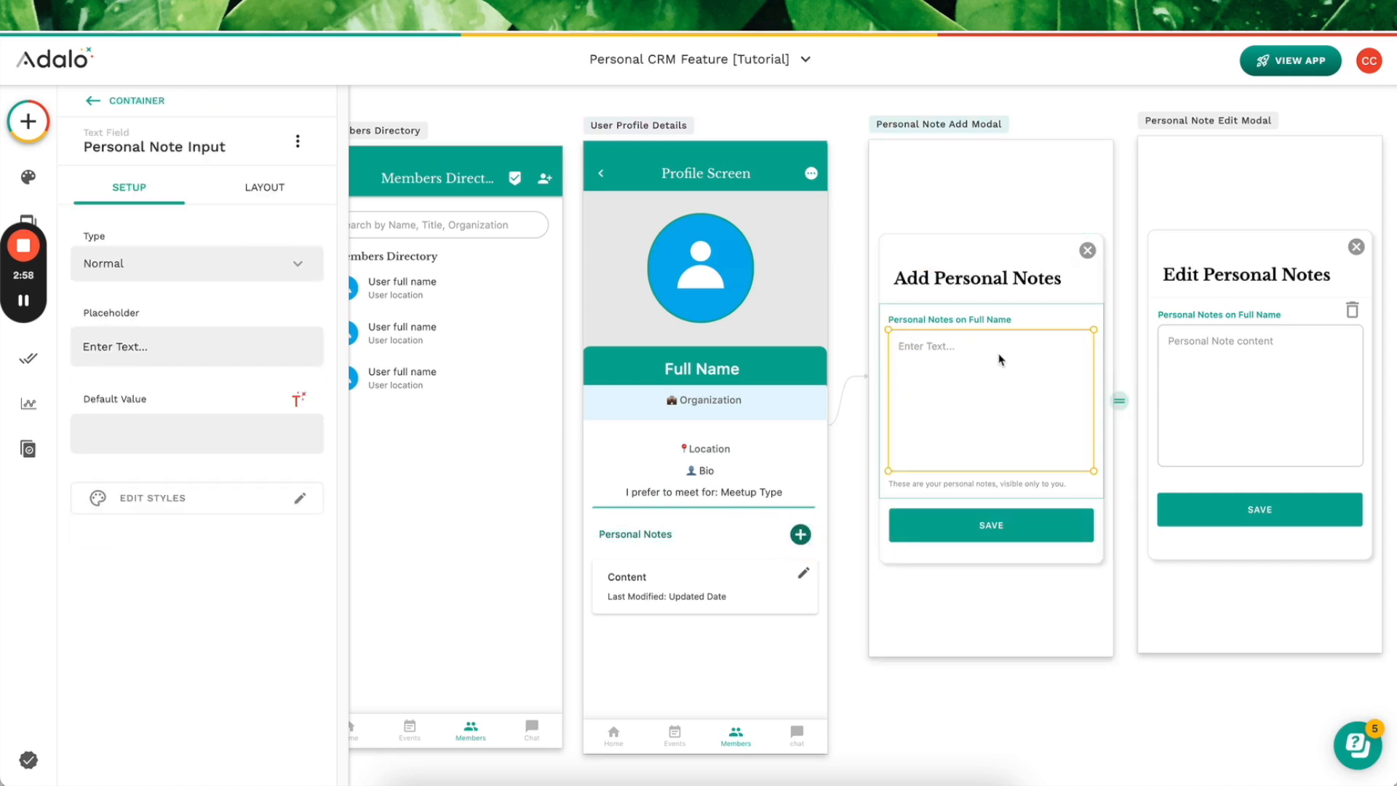
Step: Examine the settings and custom filter of the Personal Notes list on the User Profile Details screen
left_click(731, 607)
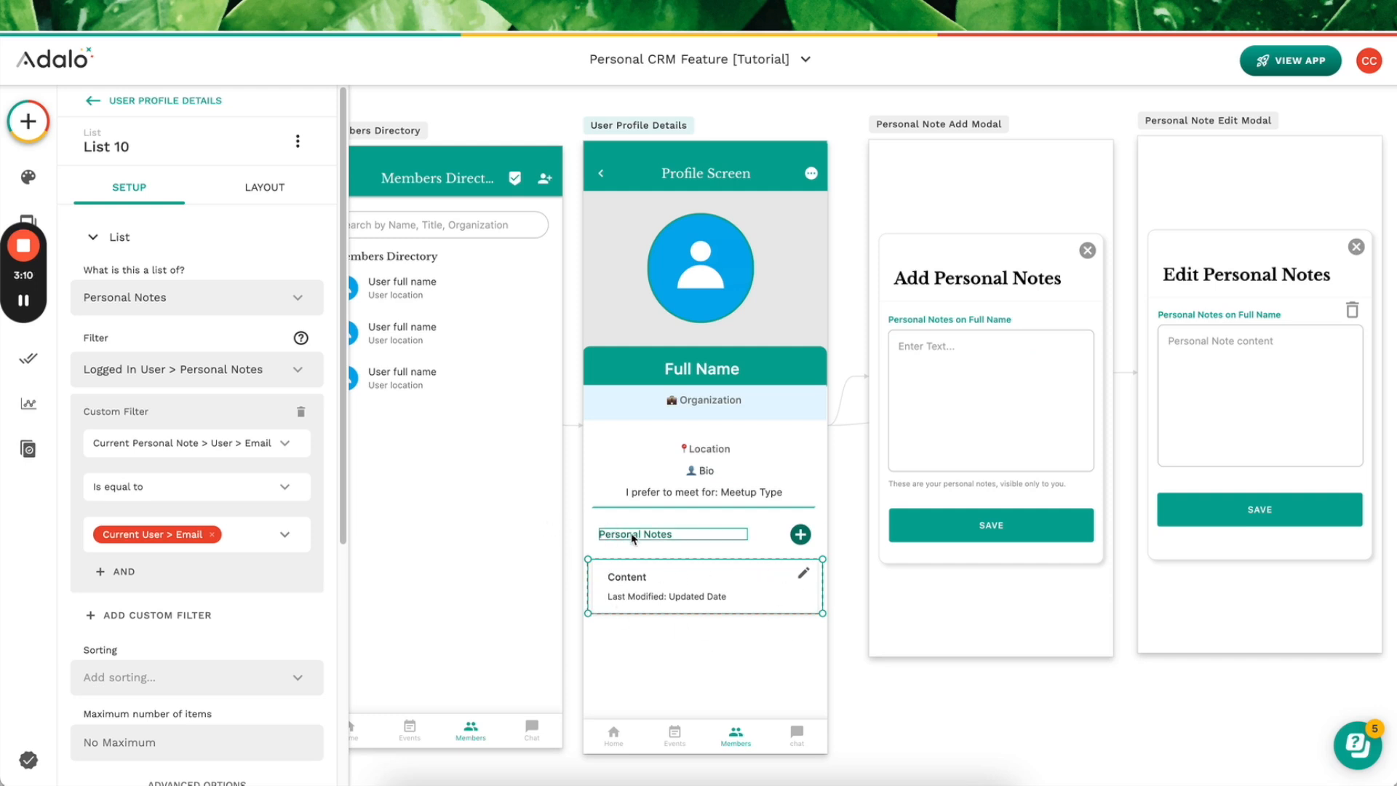
left_click(652, 635)
scroll(753, 570, "up", 5)
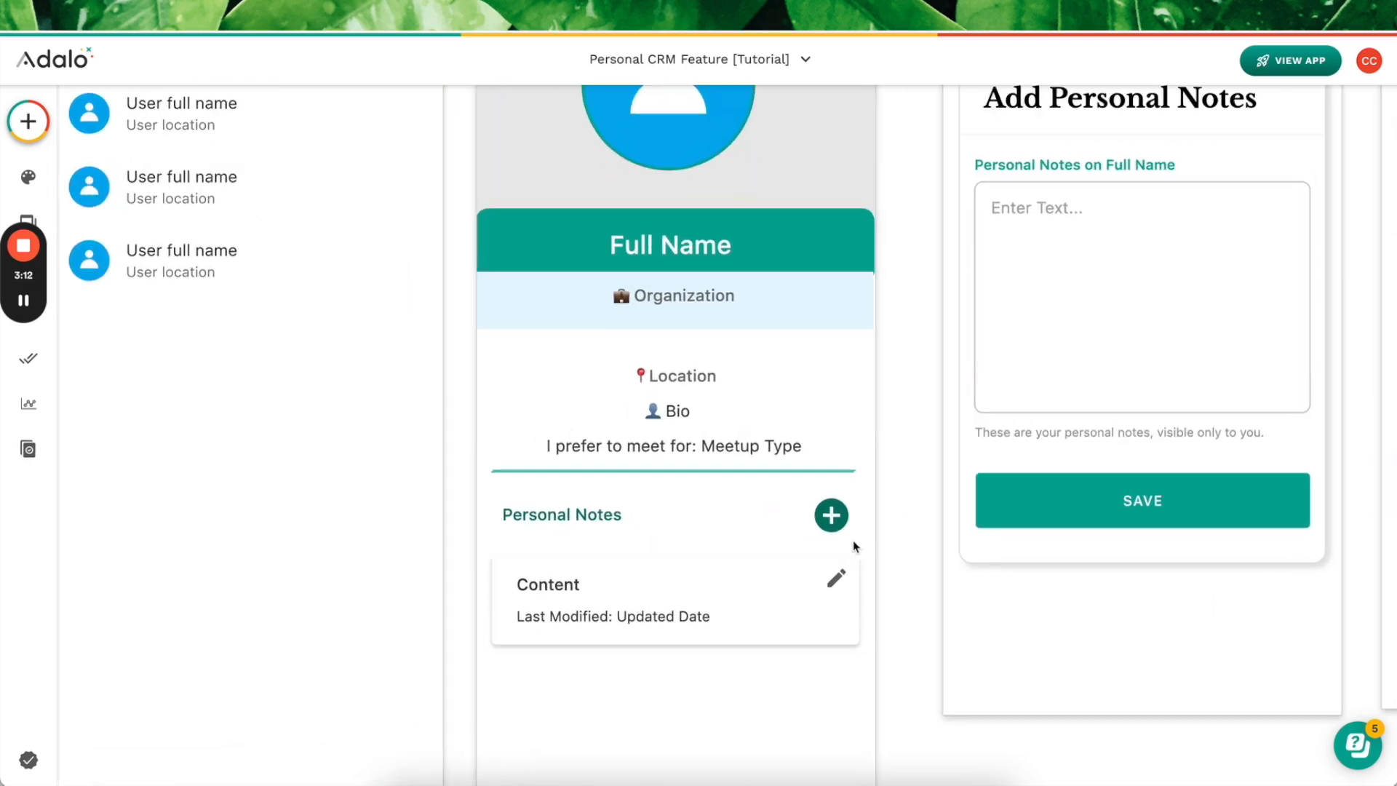
left_click(839, 586)
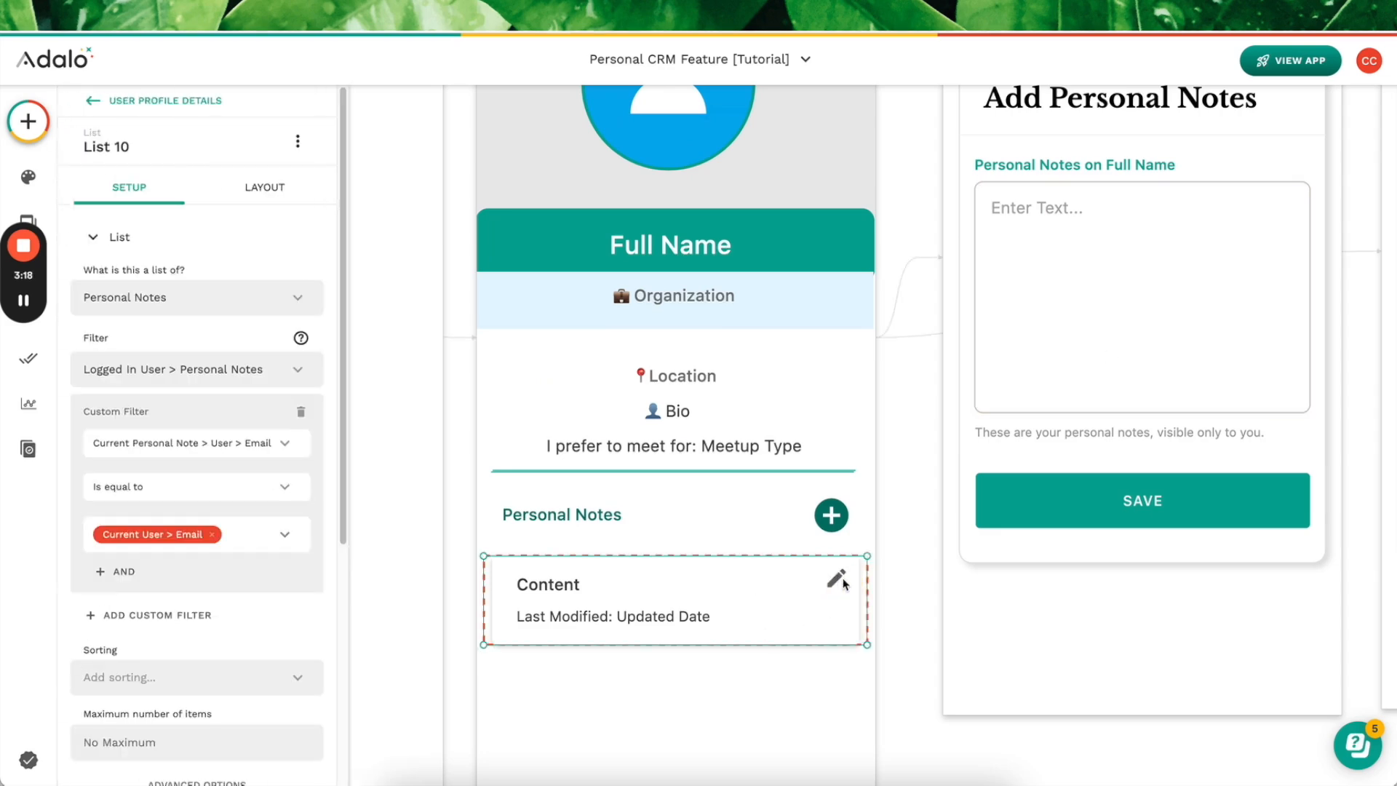
Step: Look over the Edit Personal Notes modal and return to the notes list on the profile screen, leaving it deselected
scroll(841, 582, "down", 2)
scroll(842, 584, "right", 2)
scroll(842, 584, "up", 1)
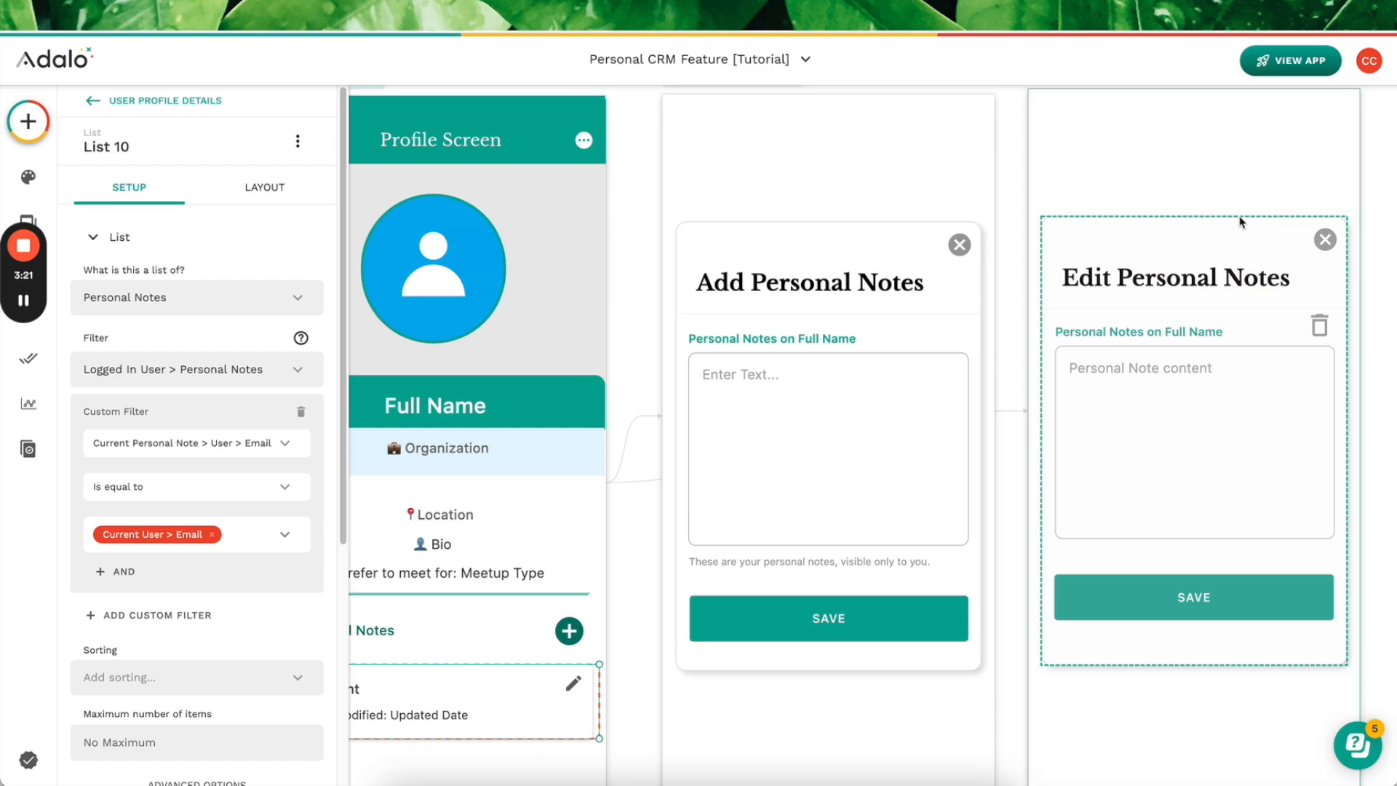
scroll(1241, 221, "down", 1)
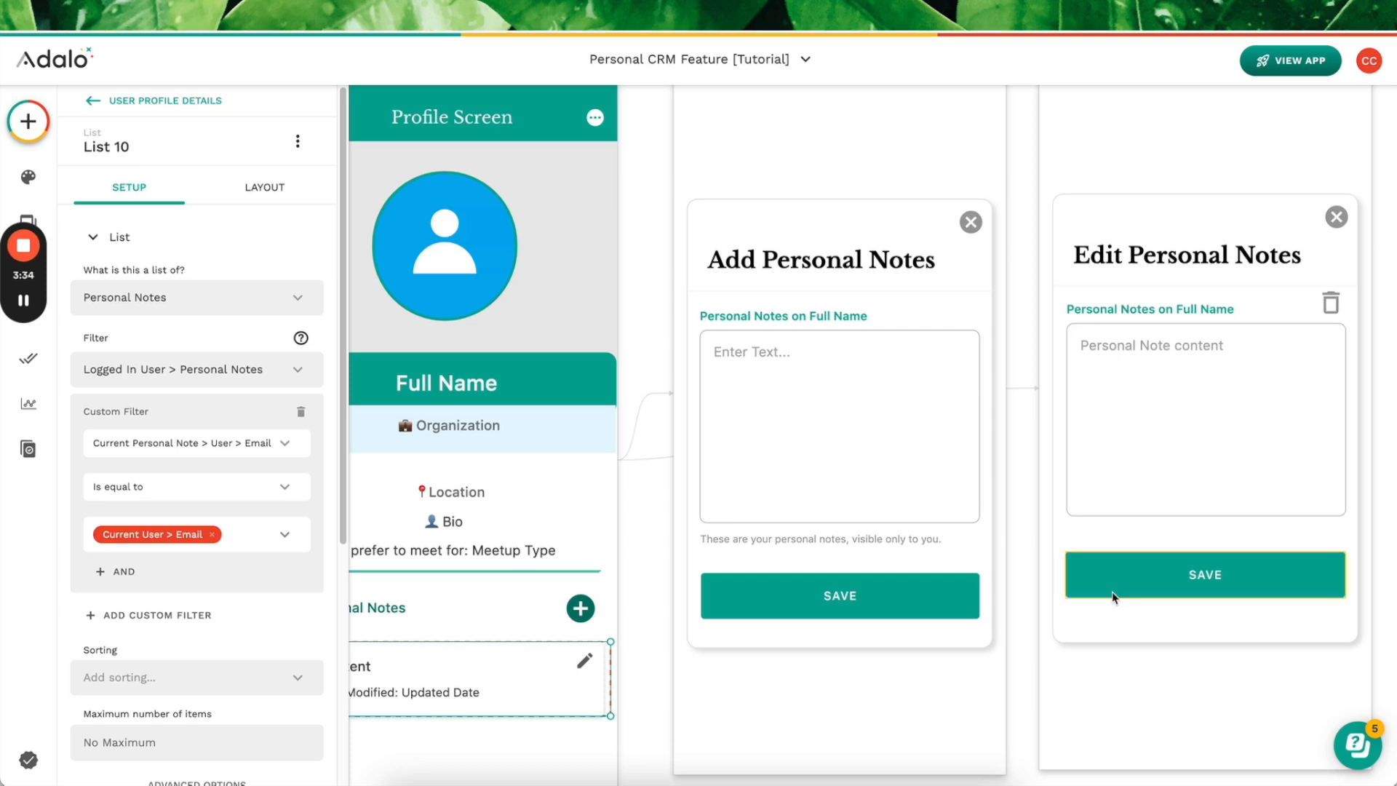
scroll(1111, 591, "left", 3)
scroll(1112, 591, "down", 1)
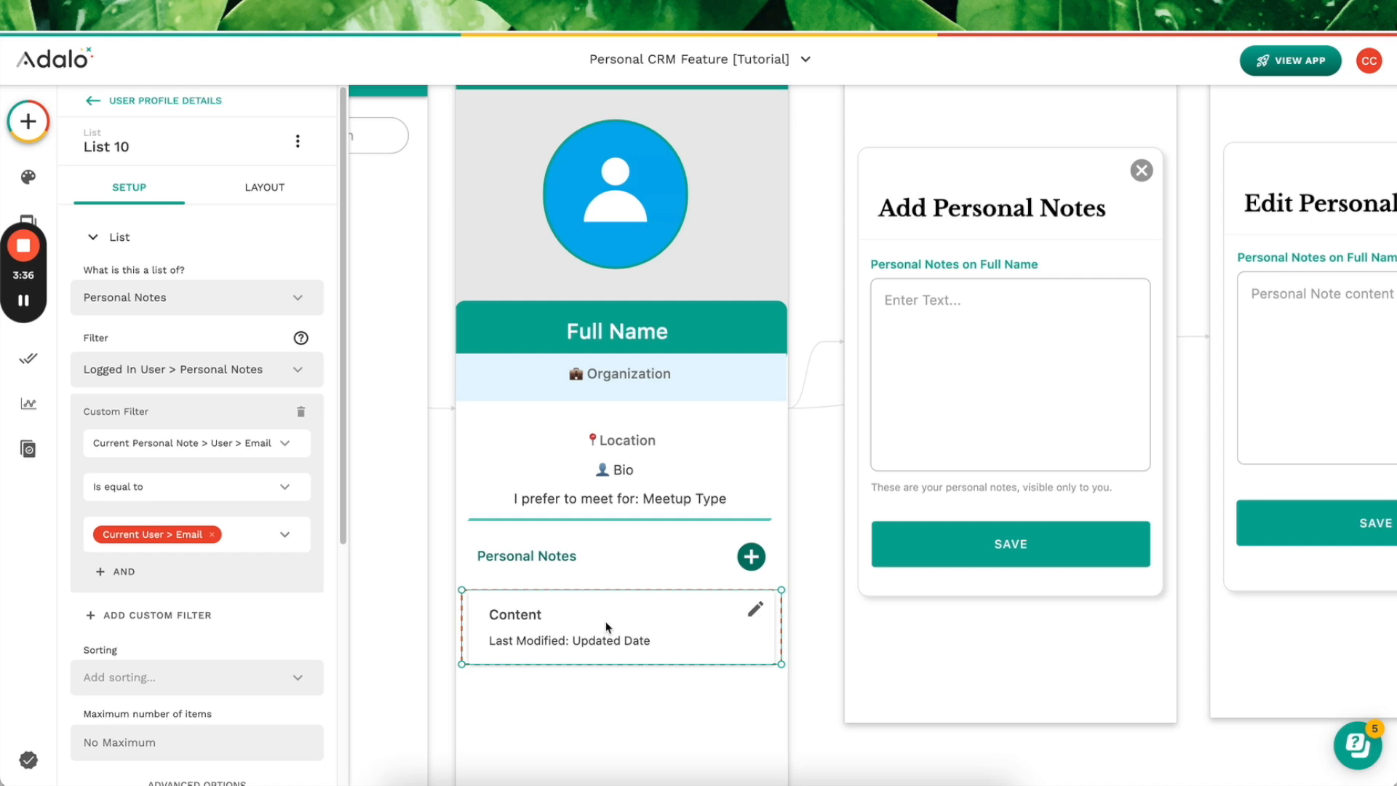
scroll(609, 628, "down", 1)
scroll(609, 628, "left", 1)
left_click(606, 659)
scroll(606, 658, "down", 3)
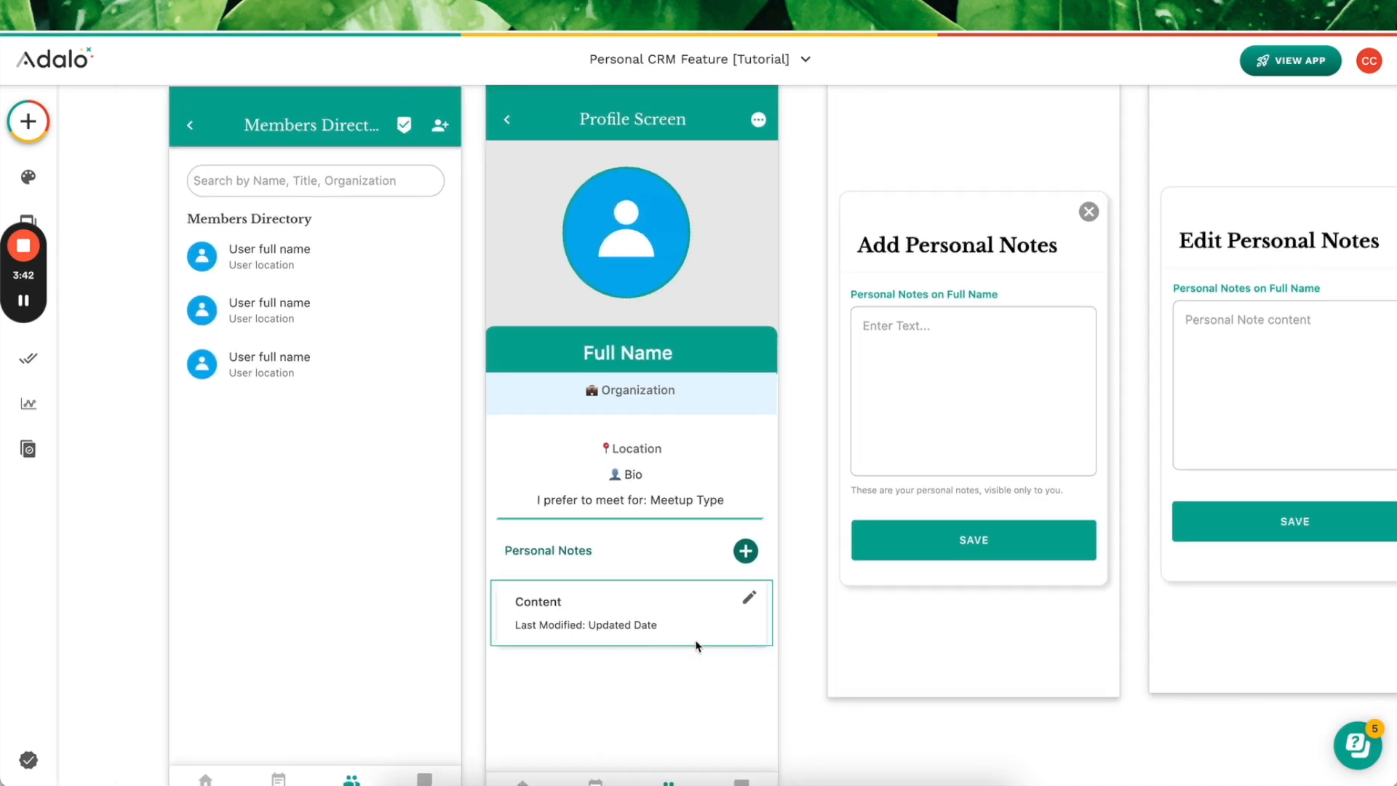
Step: Open the database collections, review the Personal Notes collection's properties and collapse it
left_click_drag(46, 273, 84, 429)
left_click(28, 268)
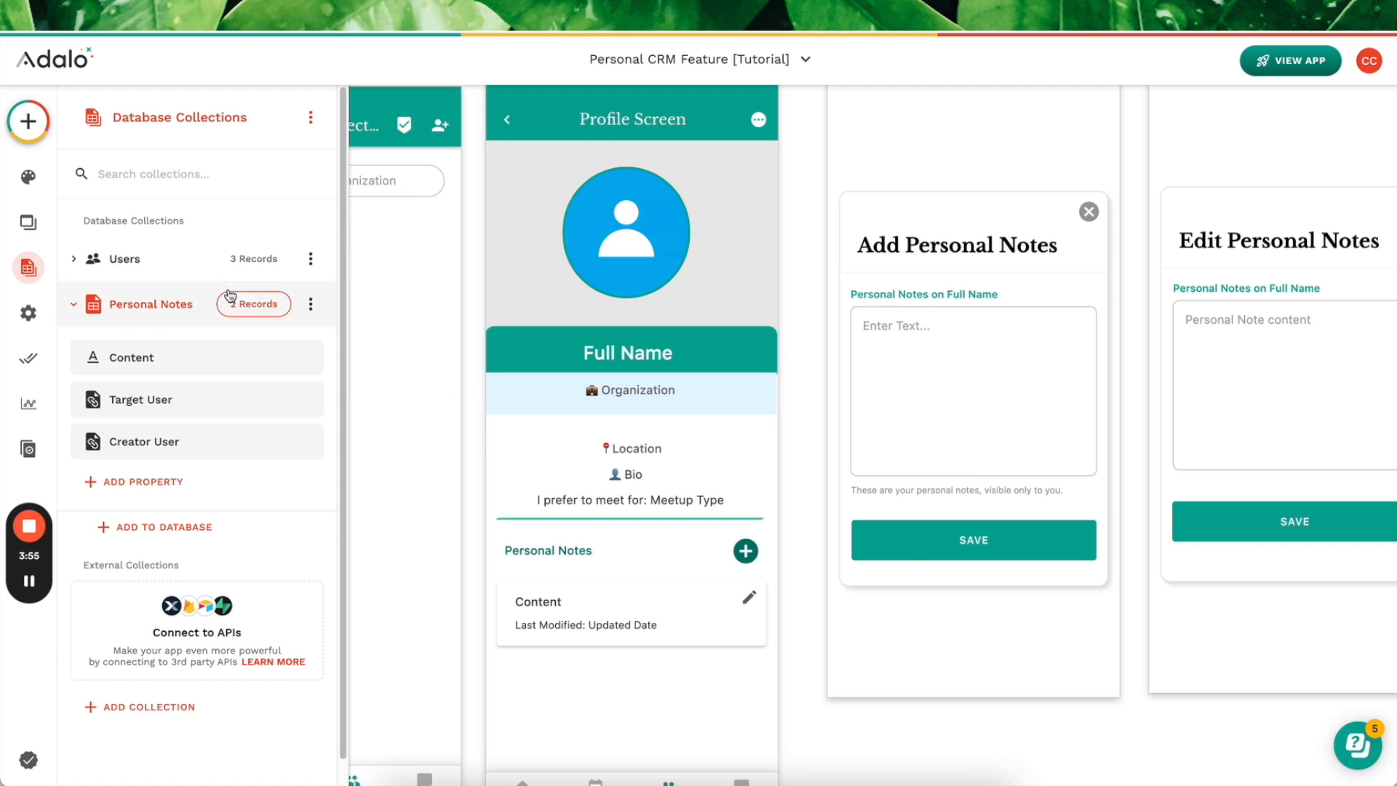
left_click(77, 305)
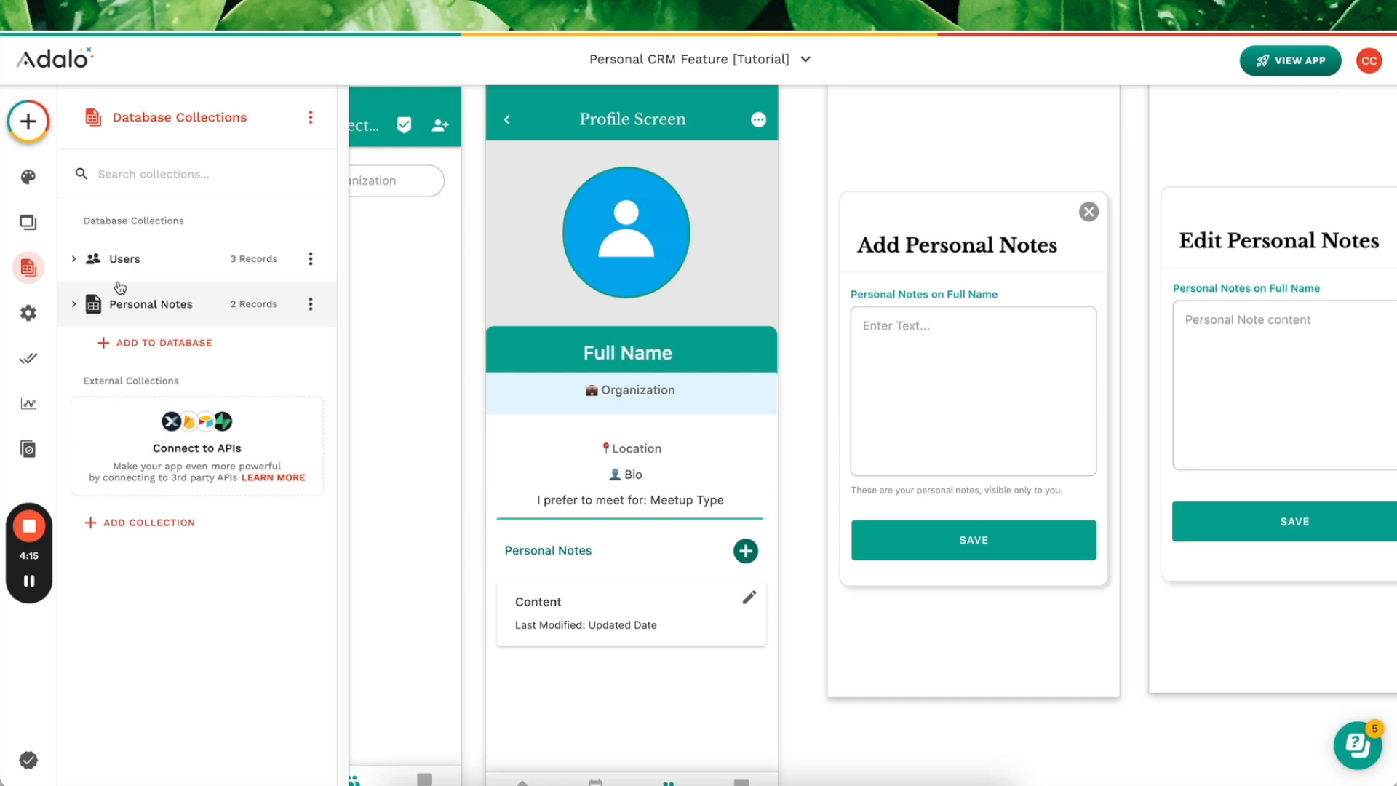
Step: Expand the Users collection and look through its full list of properties down to the Personal Notes relationships
left_click(74, 272)
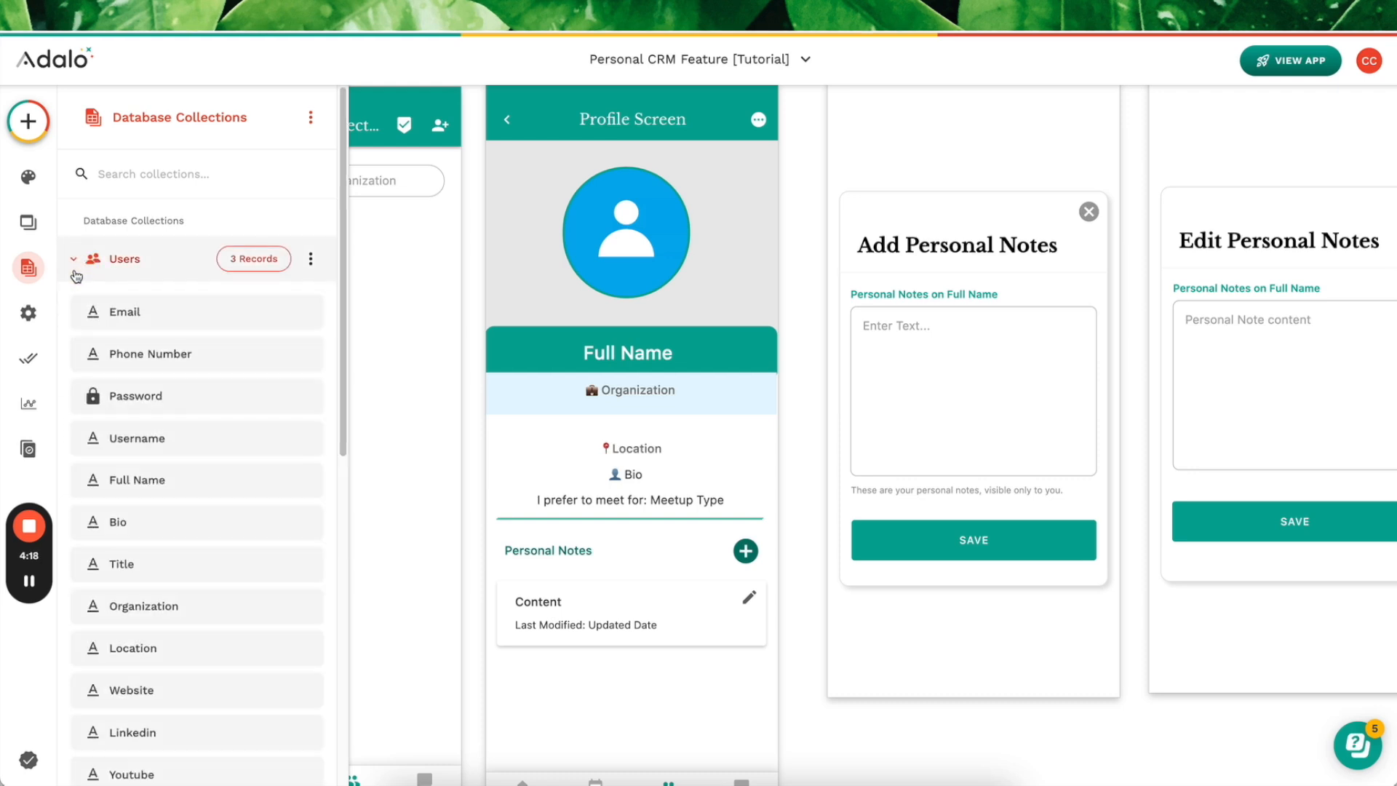
scroll(116, 295, "down", 4)
scroll(119, 293, "up", 3)
scroll(118, 293, "up", 1)
scroll(159, 411, "down", 4)
scroll(167, 451, "up", 5)
scroll(176, 489, "down", 4)
scroll(172, 337, "up", 6)
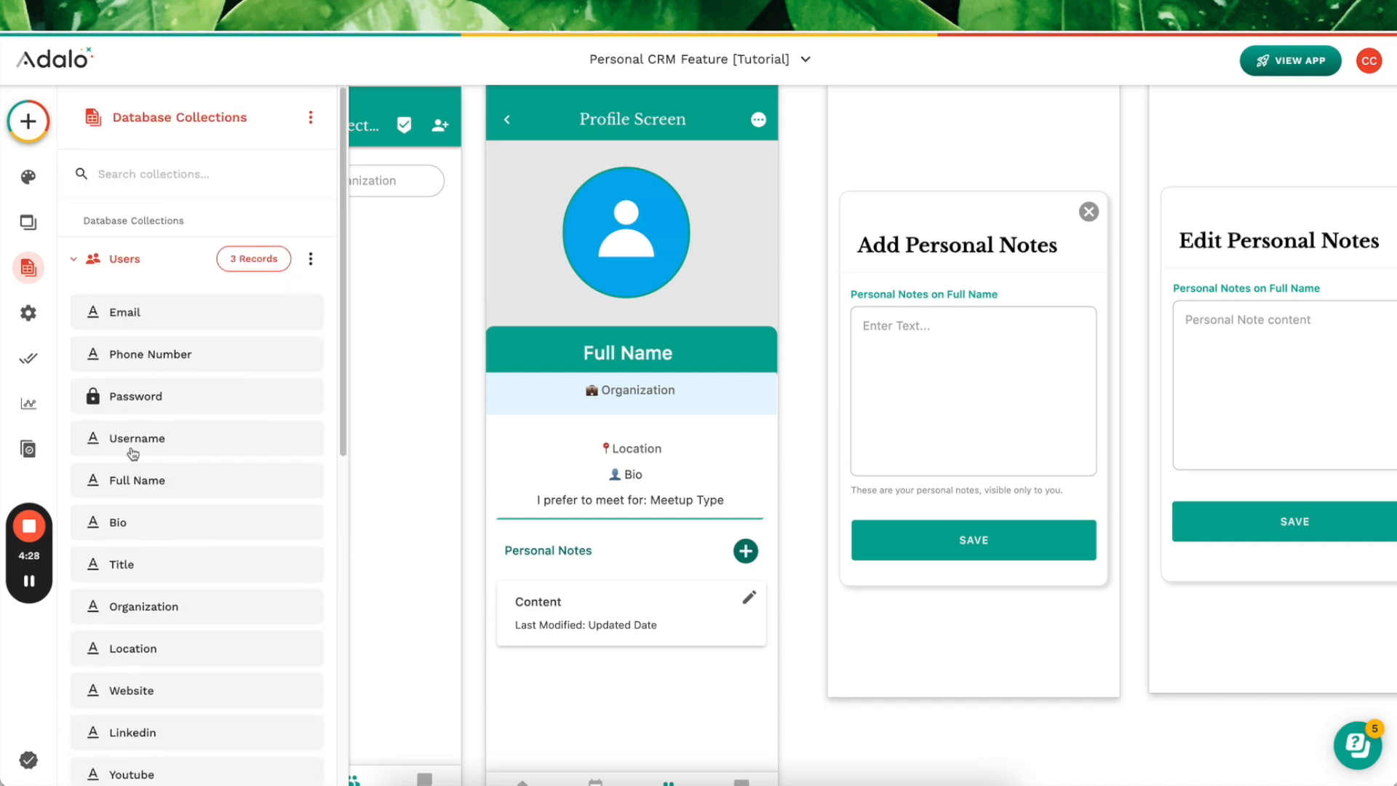
scroll(145, 585, "down", 2)
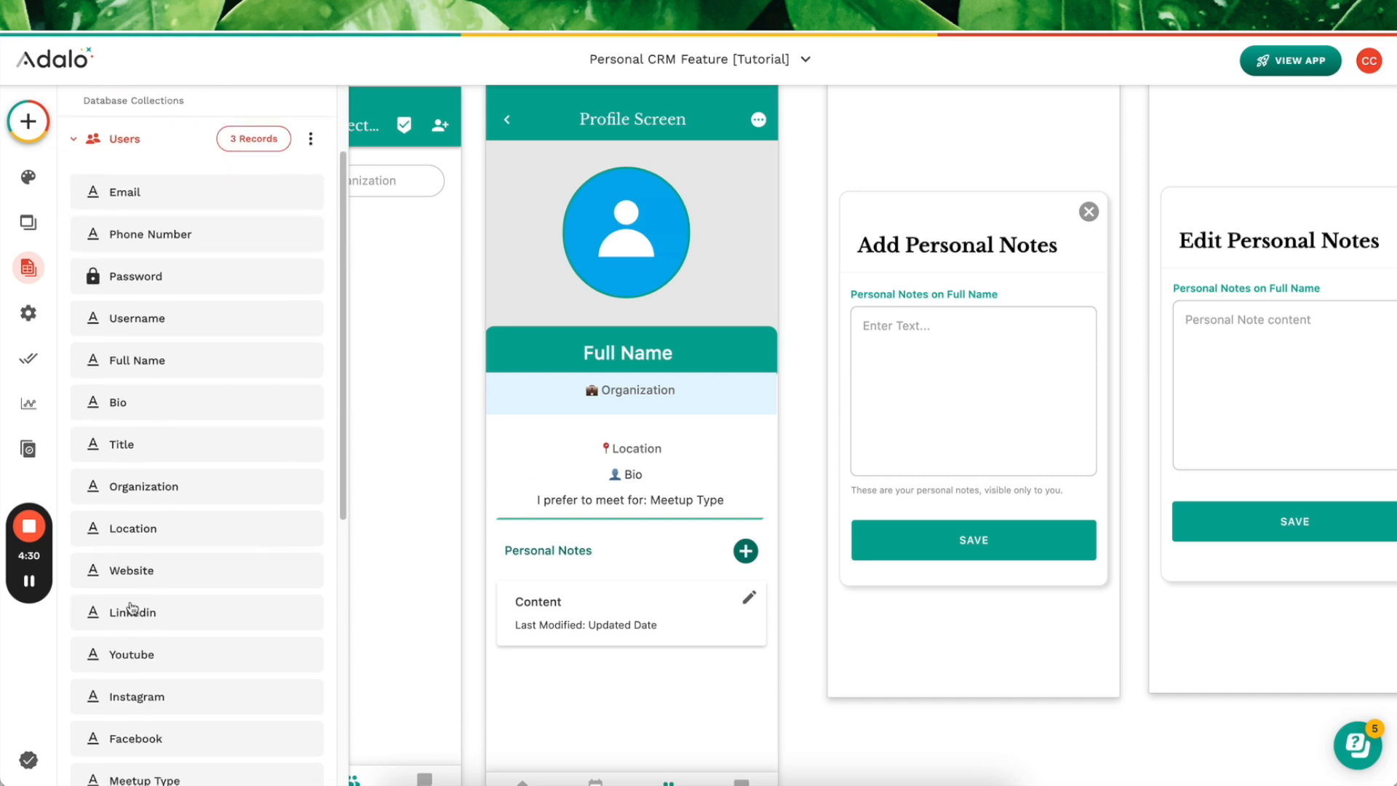
scroll(131, 607, "down", 4)
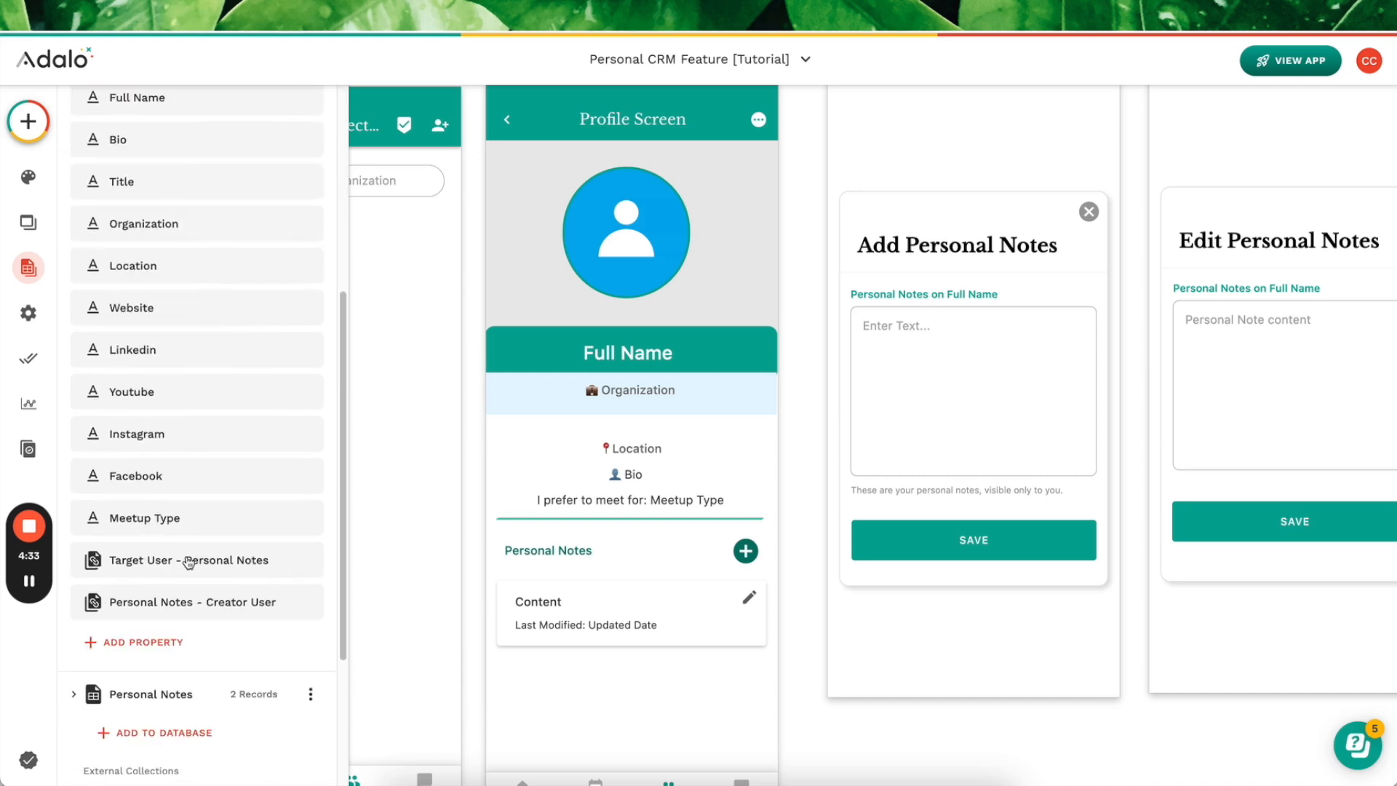
Step: Examine the Users collection's Target User - Personal Notes relationship and the filter of the profile screen's notes list
scroll(305, 458, "down", 2)
left_click(240, 452)
scroll(233, 477, "down", 1)
scroll(226, 444, "up", 7)
scroll(171, 393, "down", 6)
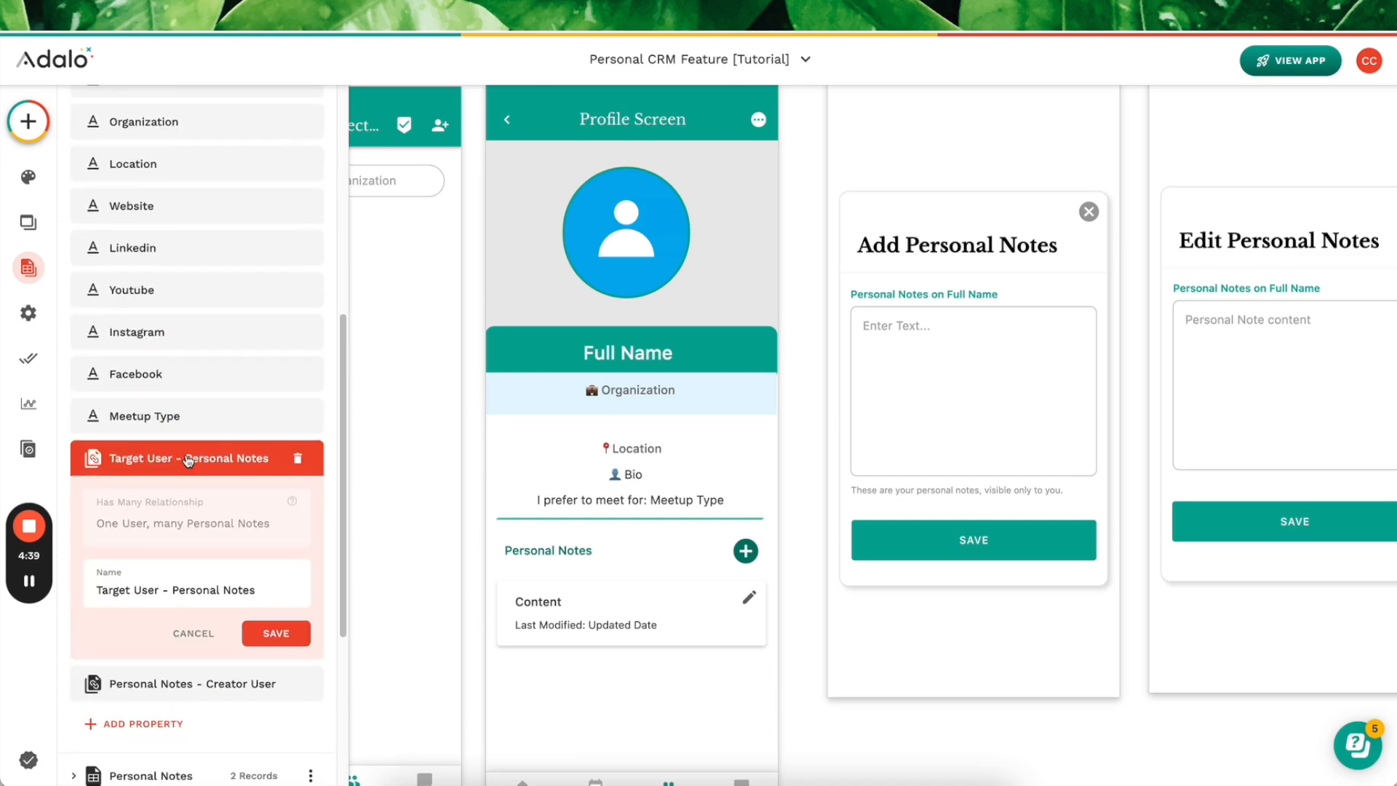
scroll(188, 460, "down", 4)
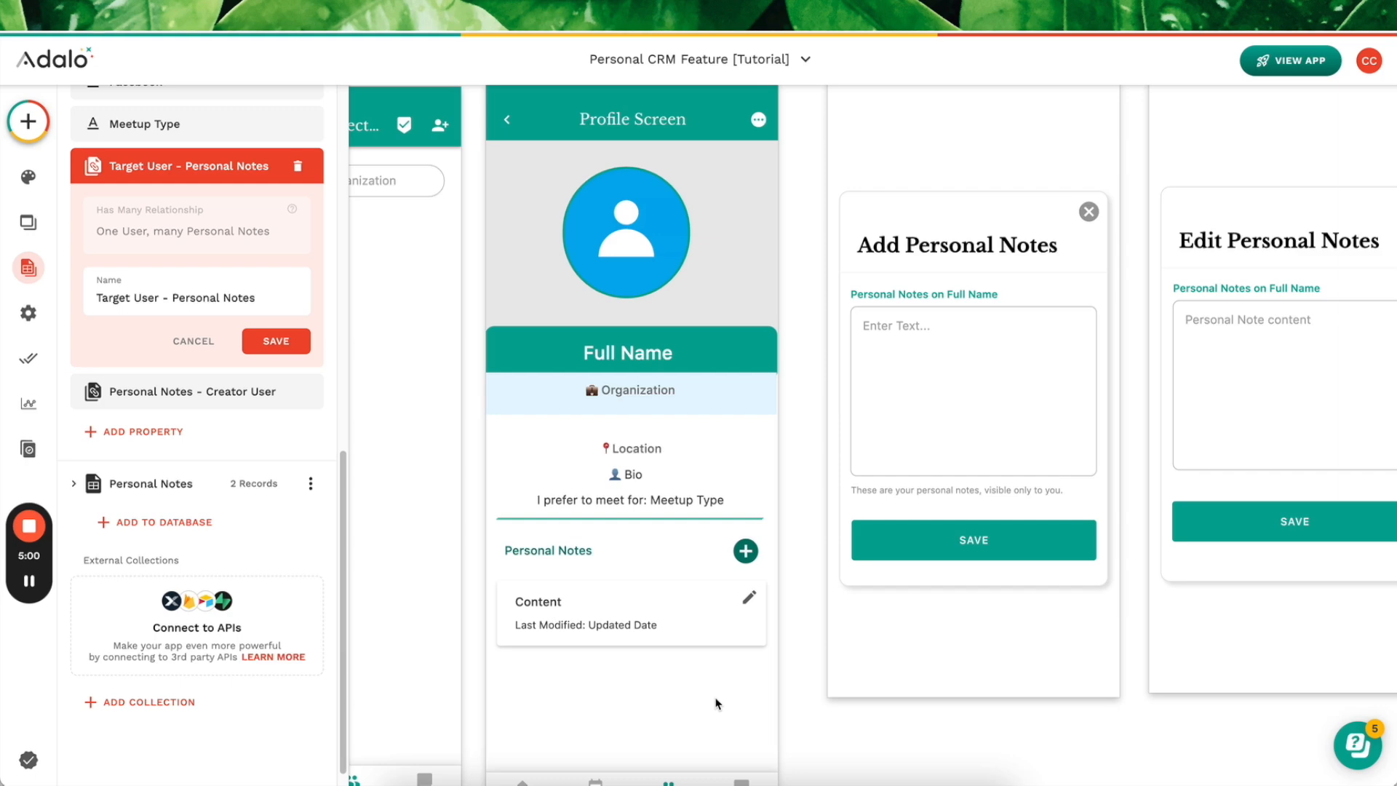
left_click(543, 605)
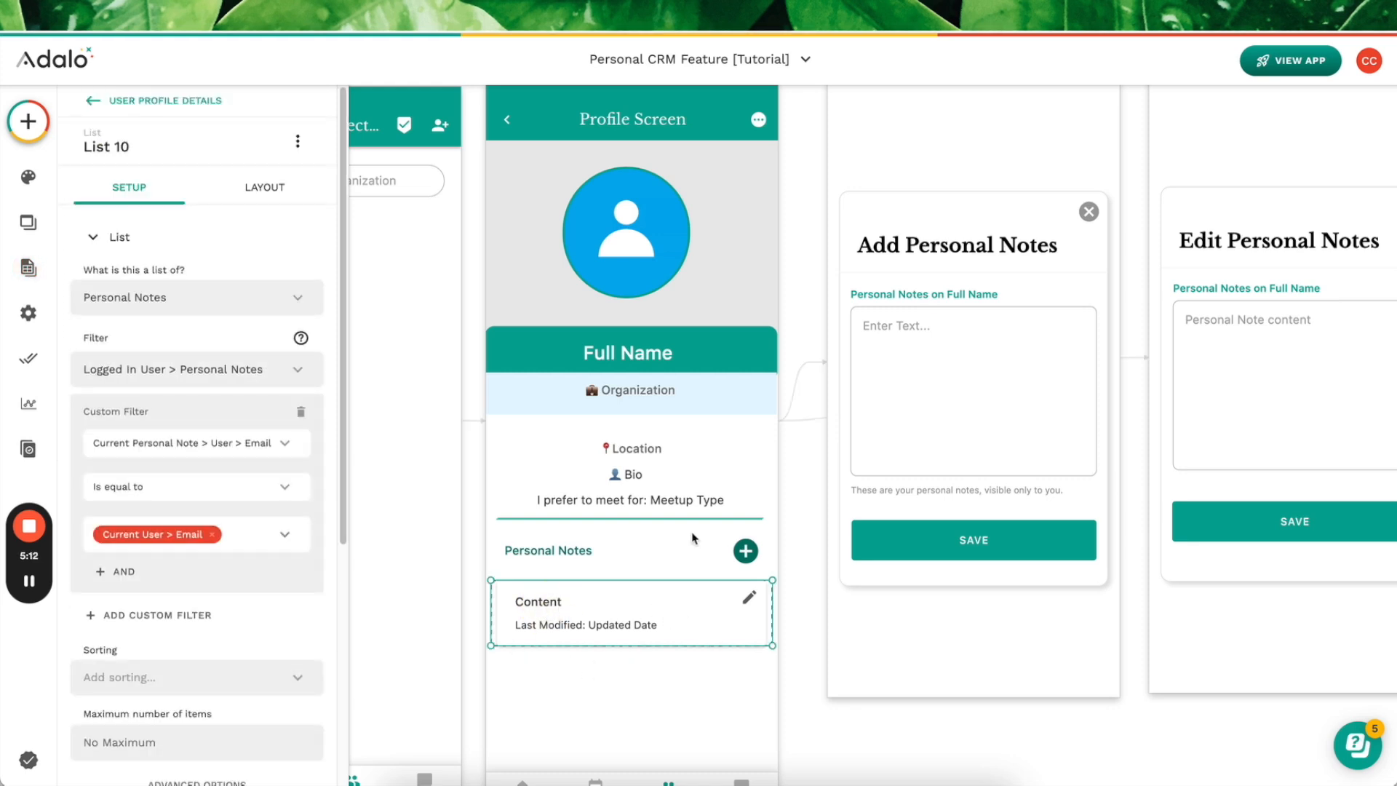
Step: Compare the Personal Notes - Creator User and Target User - Personal Notes relationships in the Users collection
left_click(28, 268)
scroll(238, 442, "down", 2)
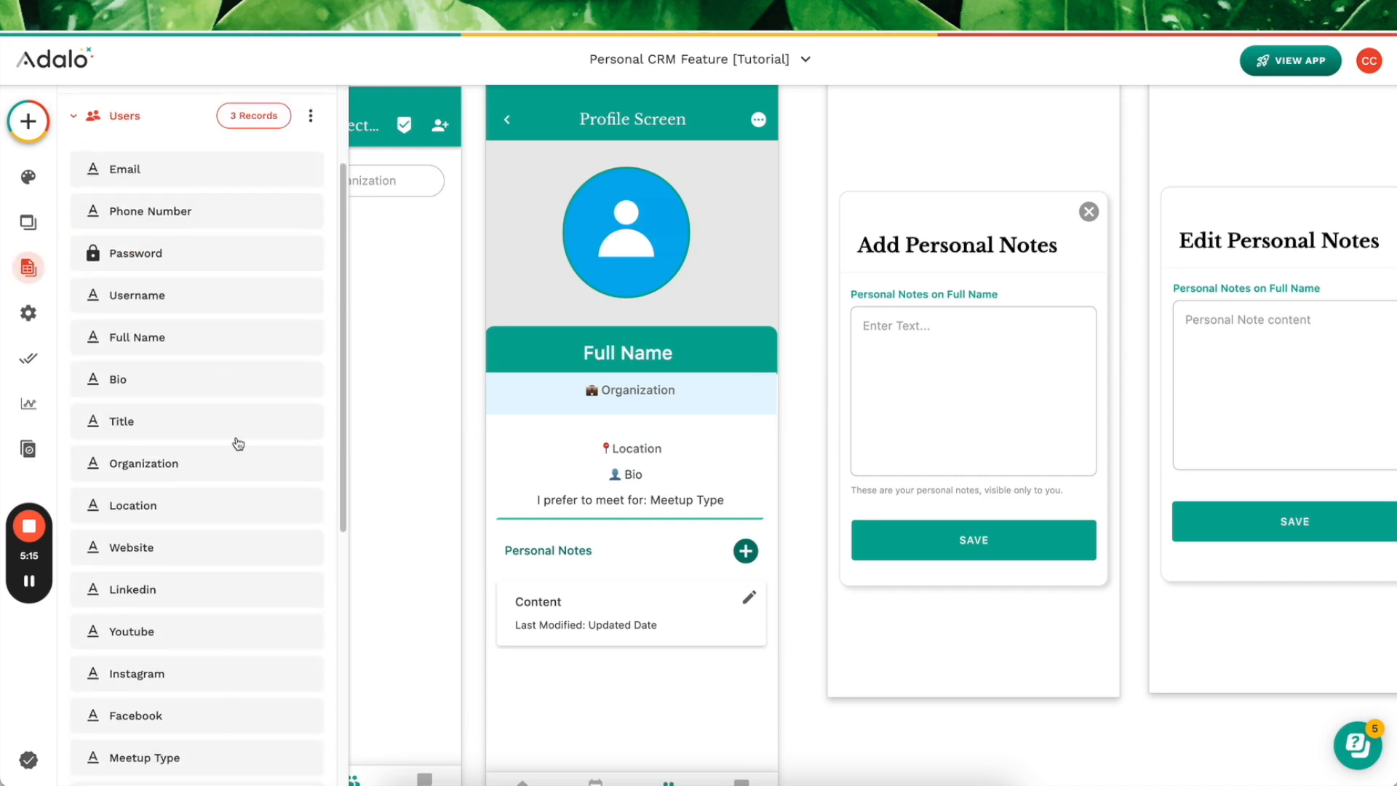
scroll(239, 443, "down", 5)
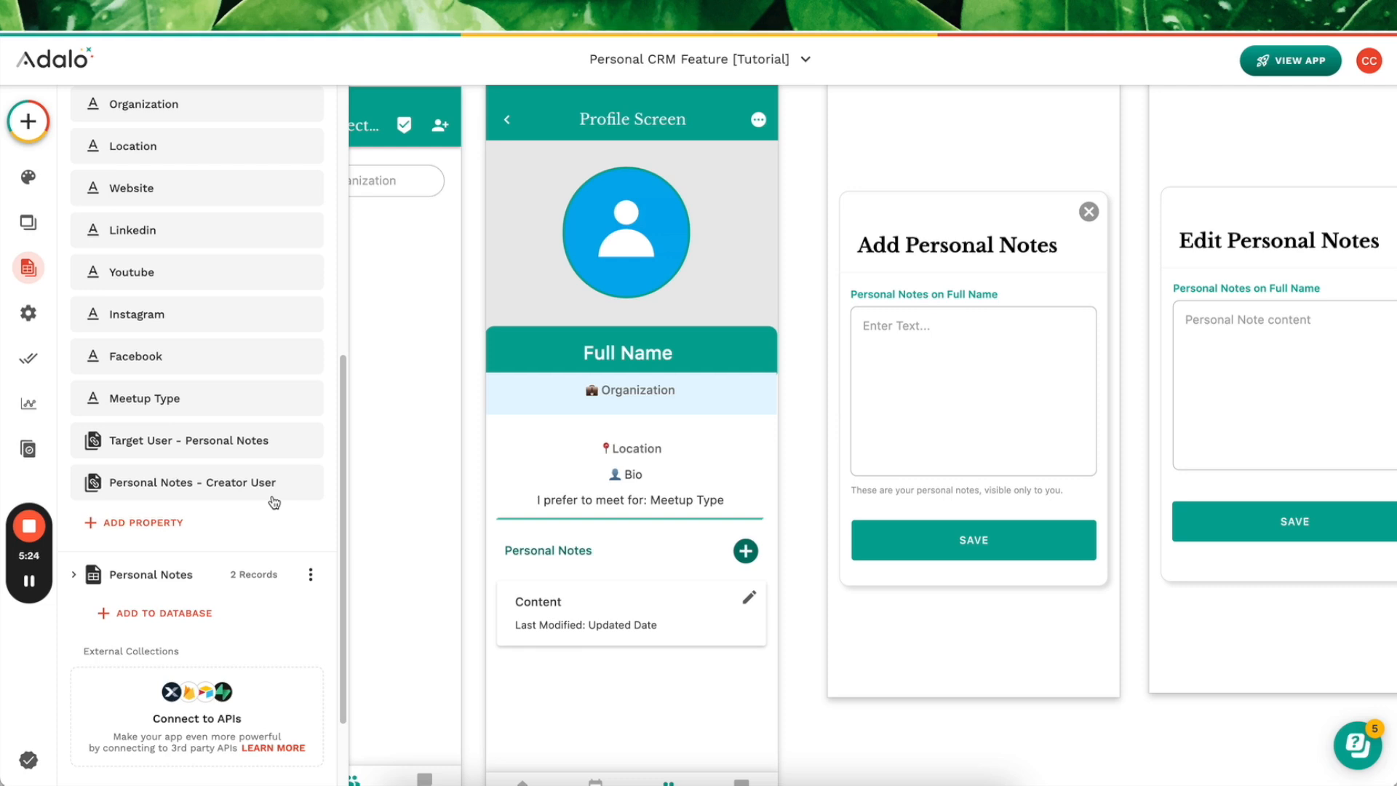
left_click(220, 483)
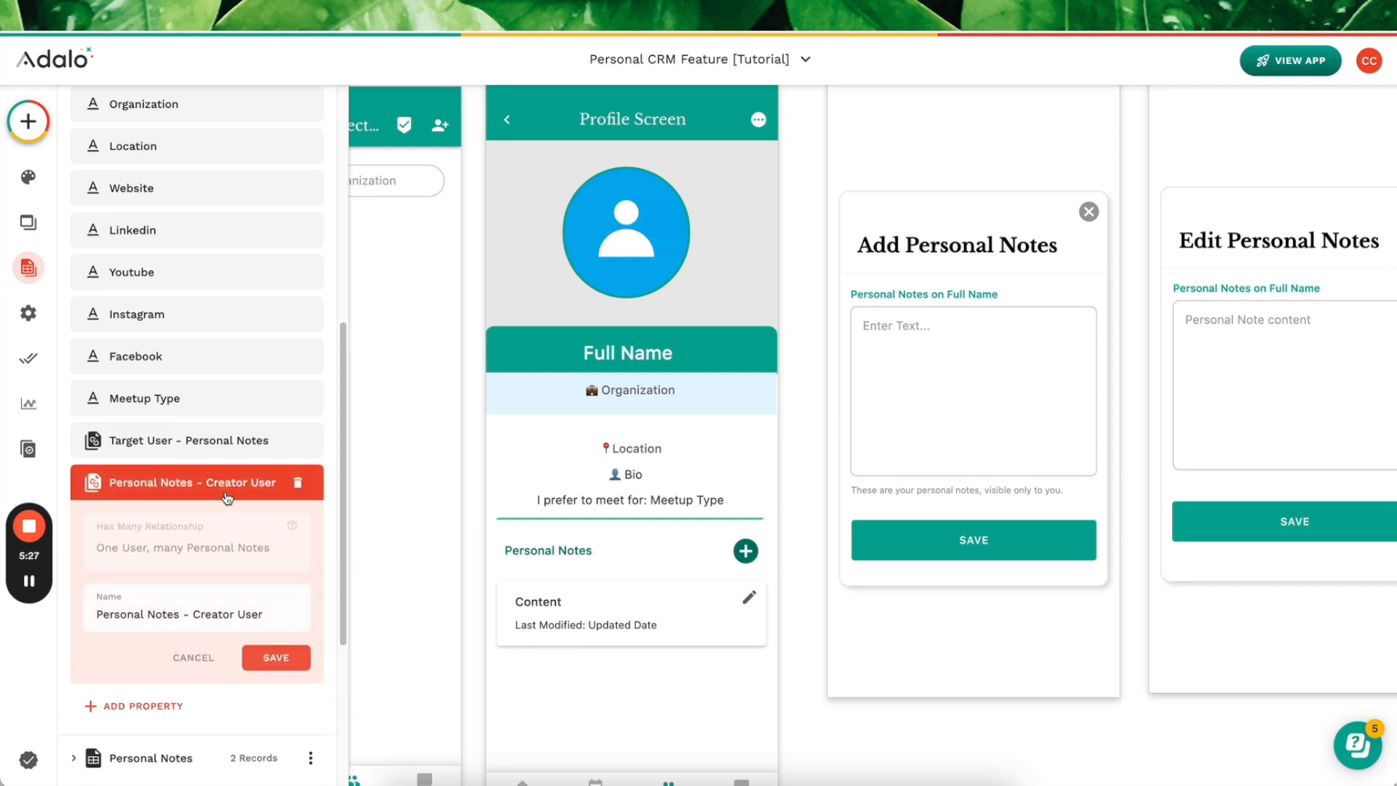
left_click(182, 447)
left_click(152, 665)
left_click(155, 440)
left_click(161, 662)
left_click(155, 484)
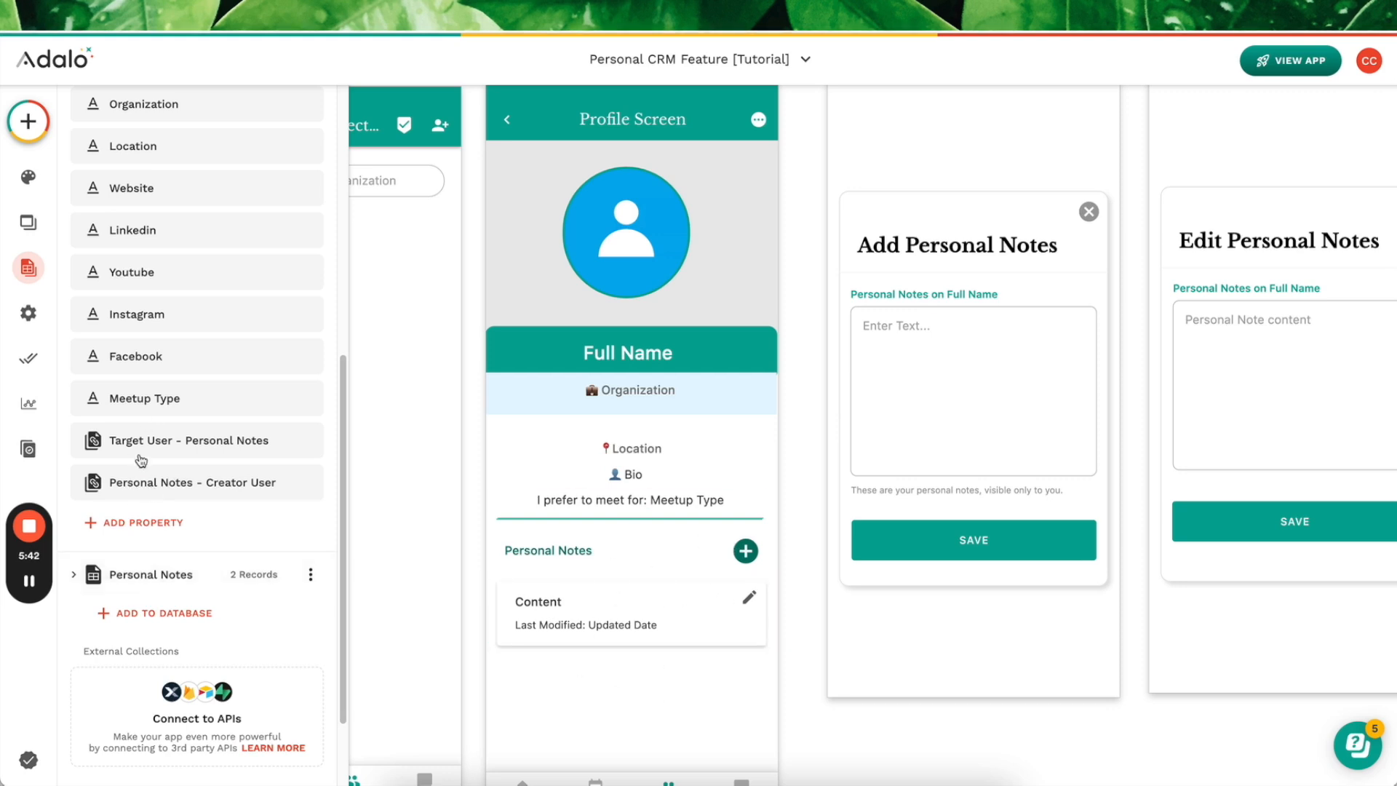
Step: Examine the Content, Target User and Creator User properties of the Personal Notes collection
left_click(148, 574)
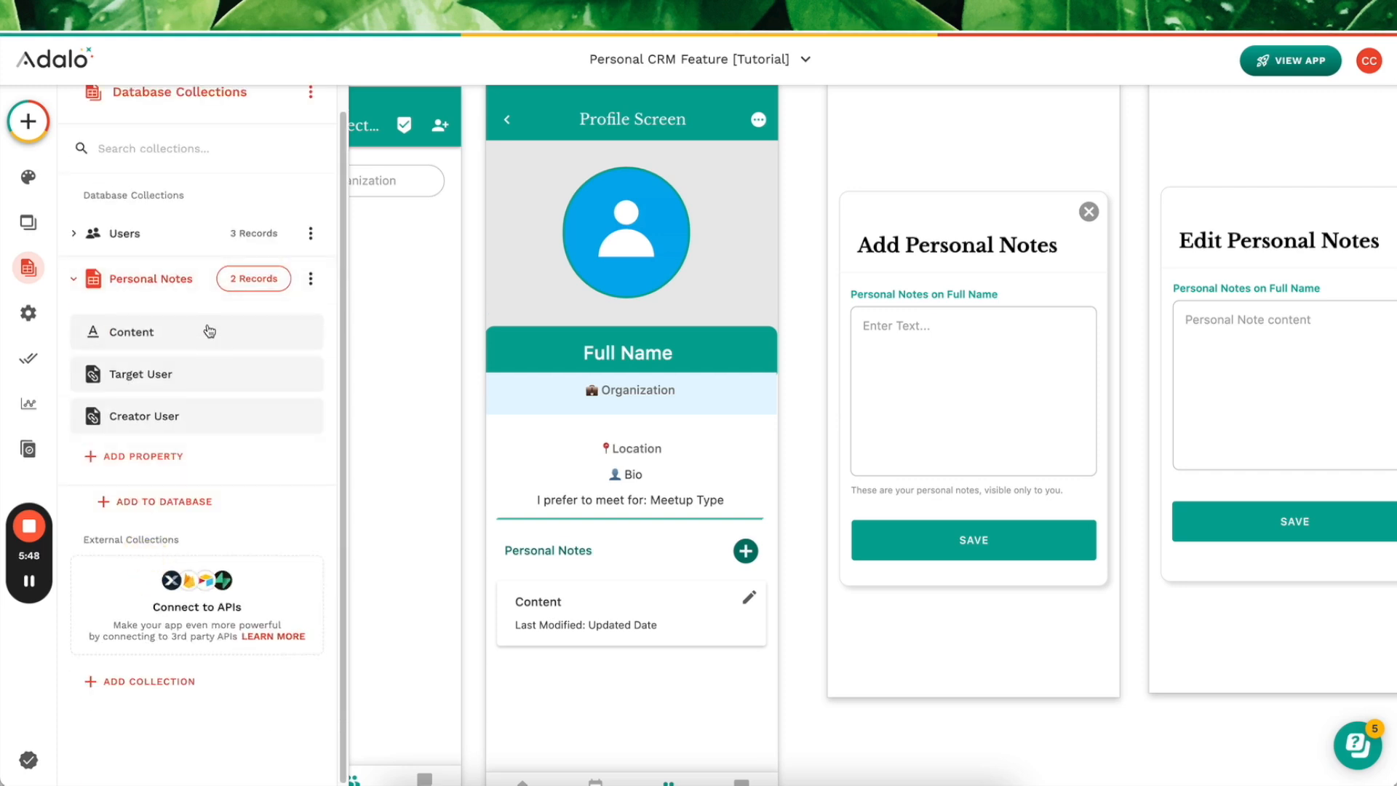
left_click(155, 333)
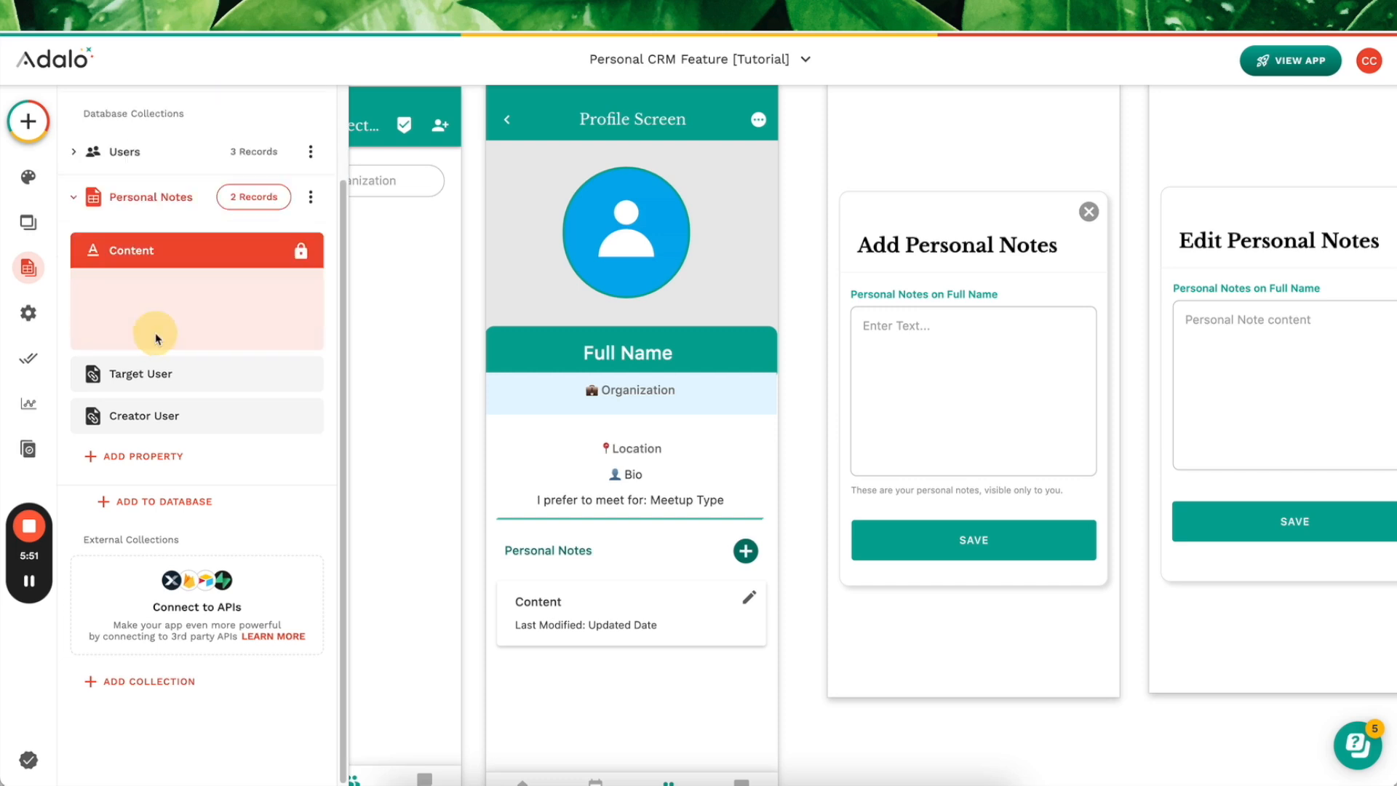
left_click_drag(144, 285, 91, 286)
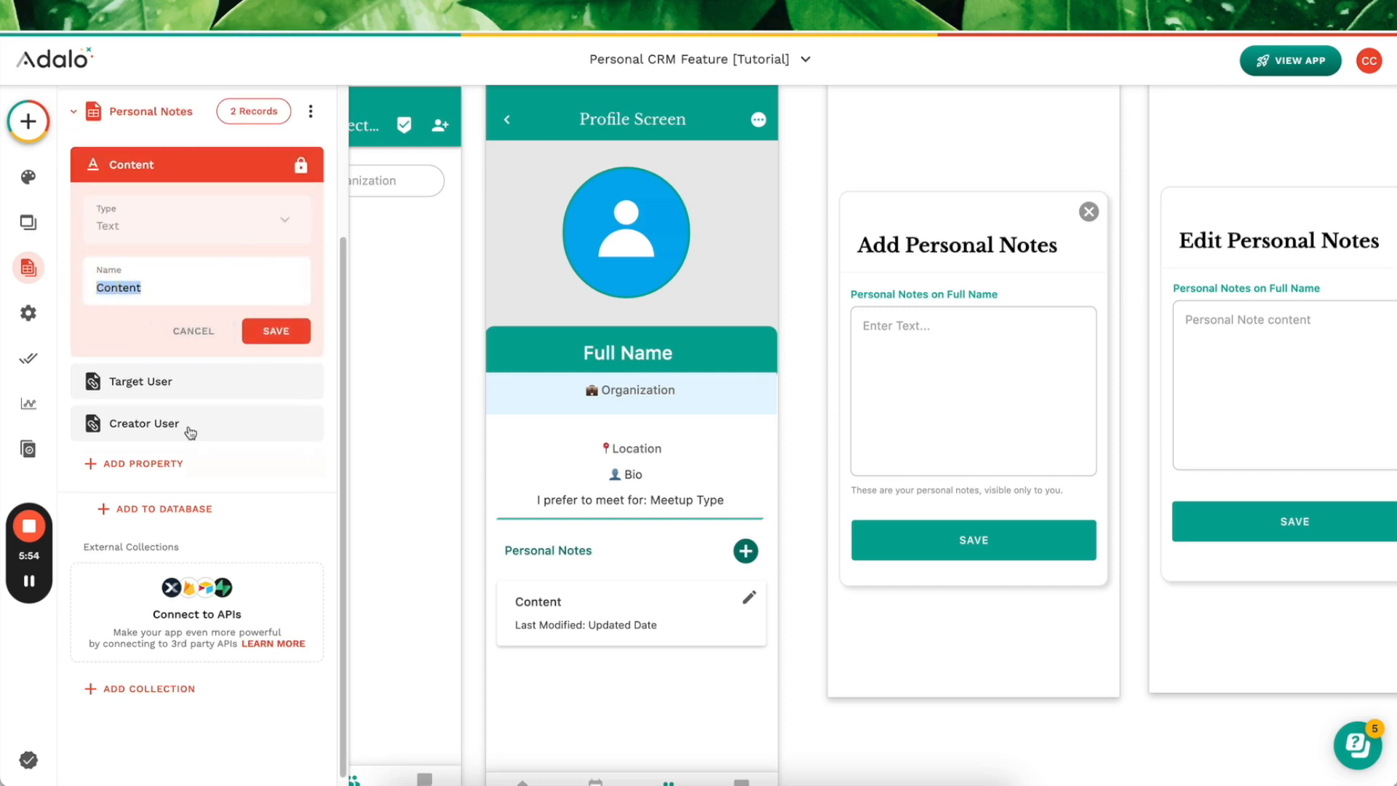
scroll(135, 411, "up", 1)
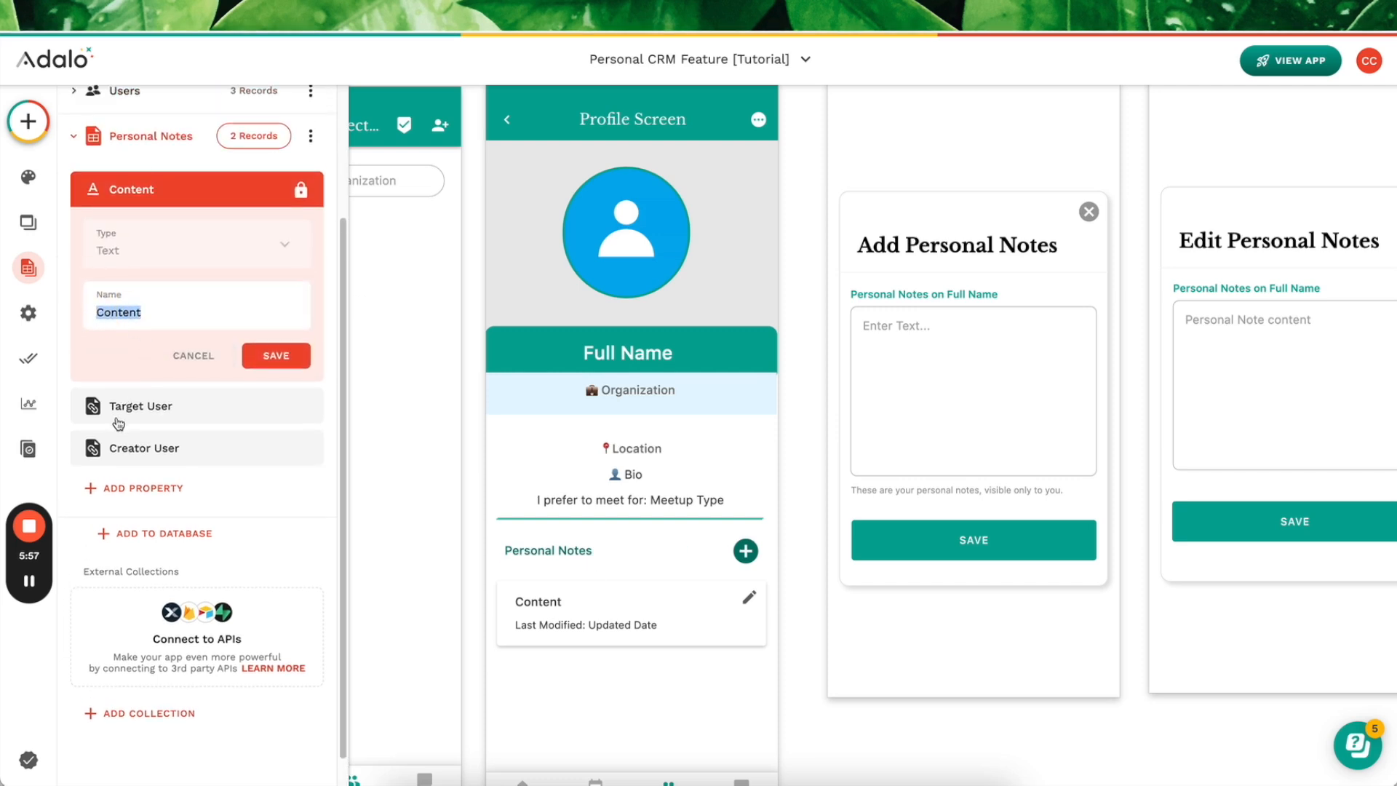
scroll(166, 196, "up", 3)
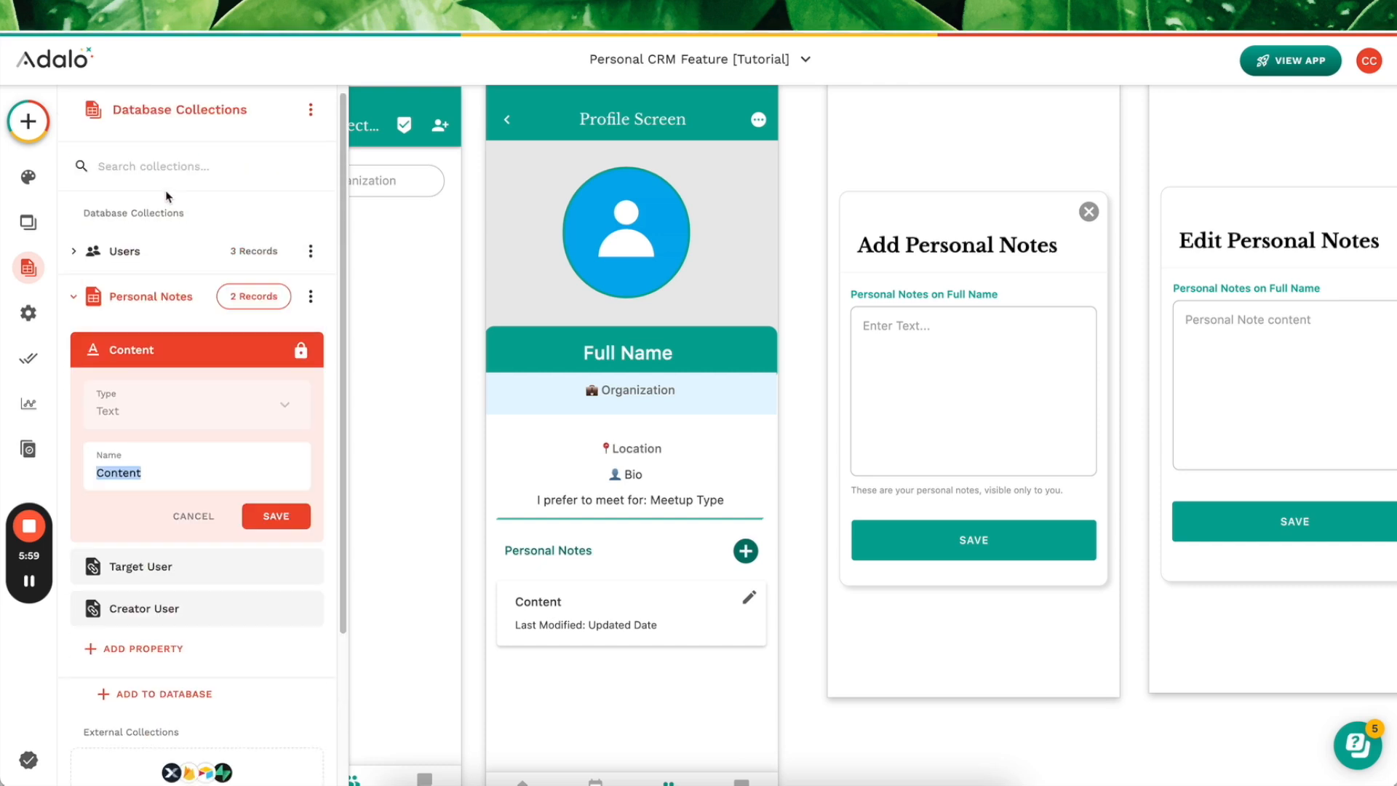
left_click(152, 567)
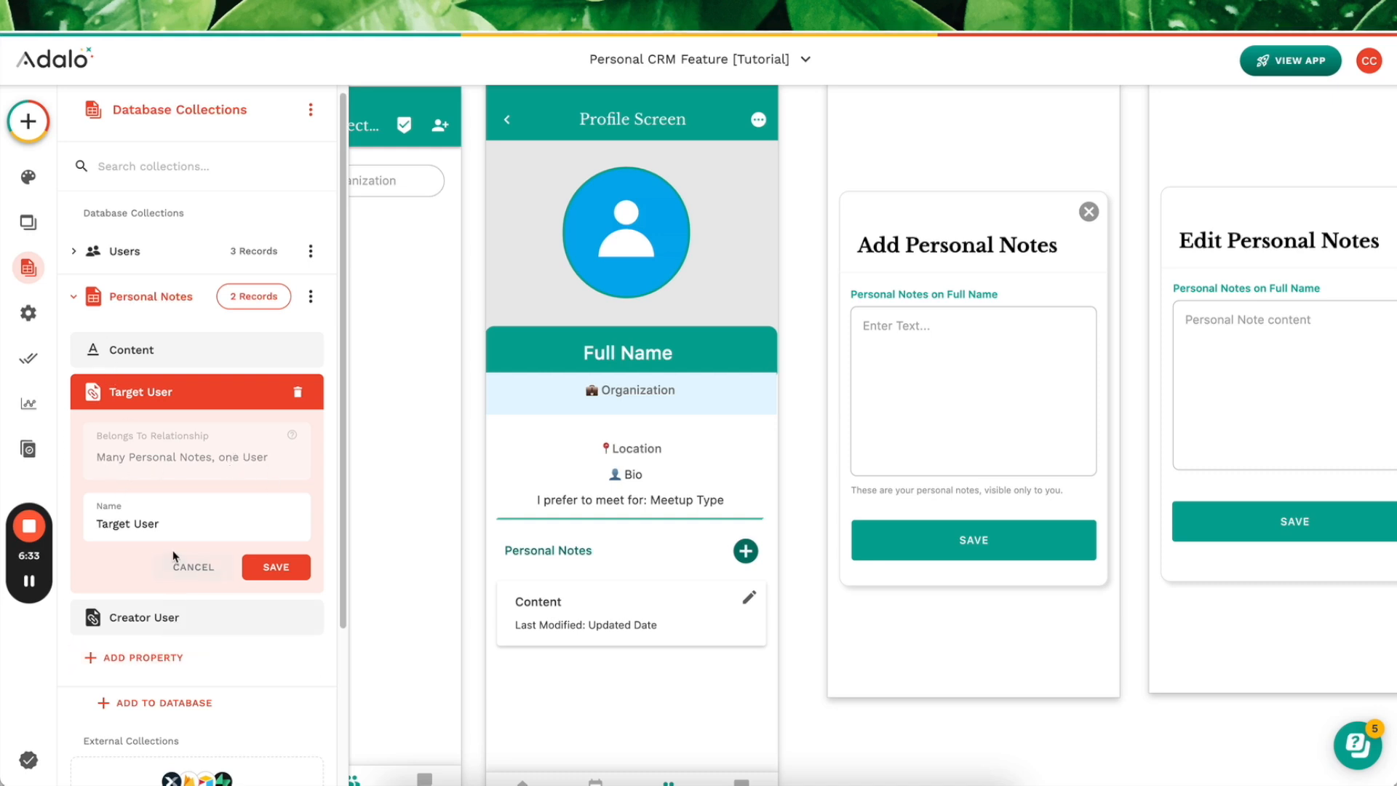
left_click(159, 627)
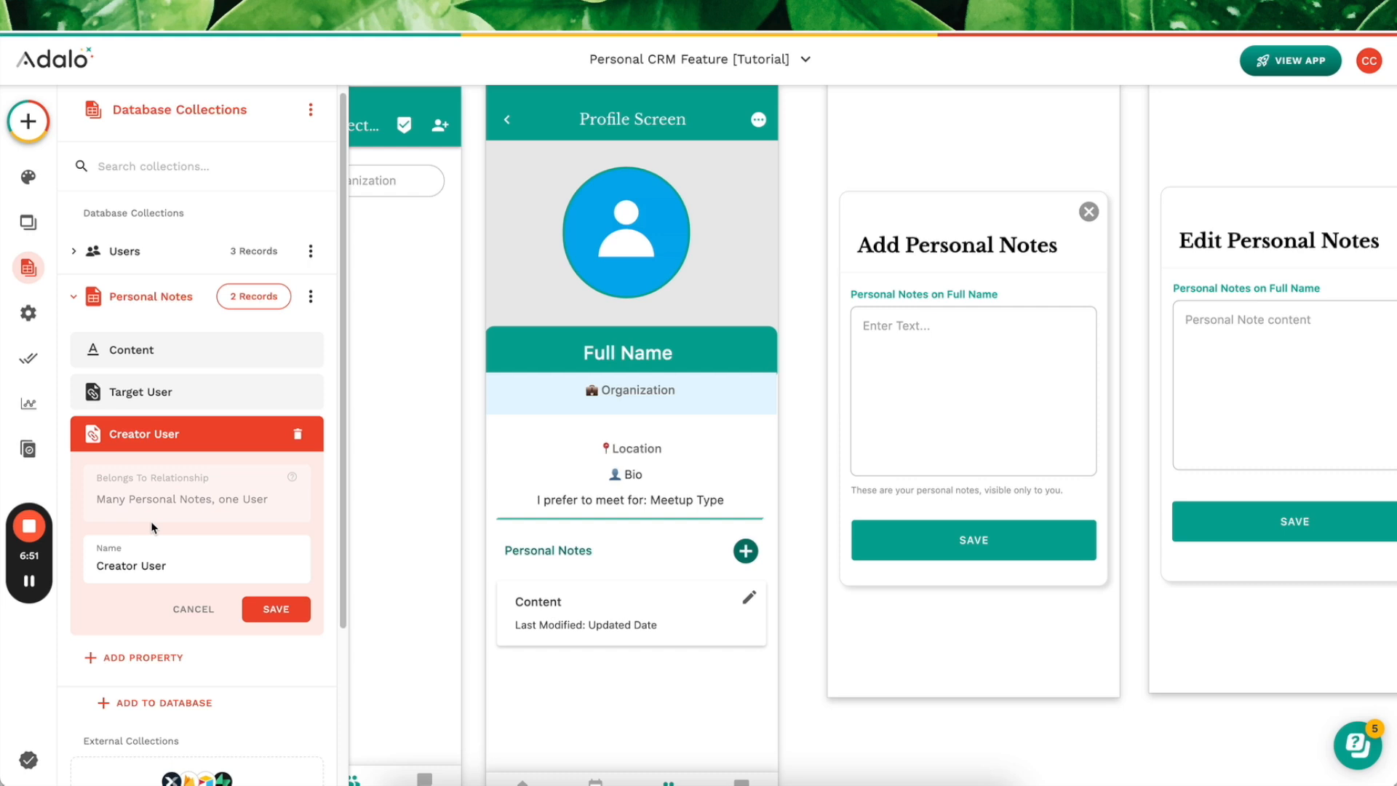
left_click(132, 298)
left_click(135, 261)
scroll(193, 400, "down", 8)
scroll(206, 429, "up", 8)
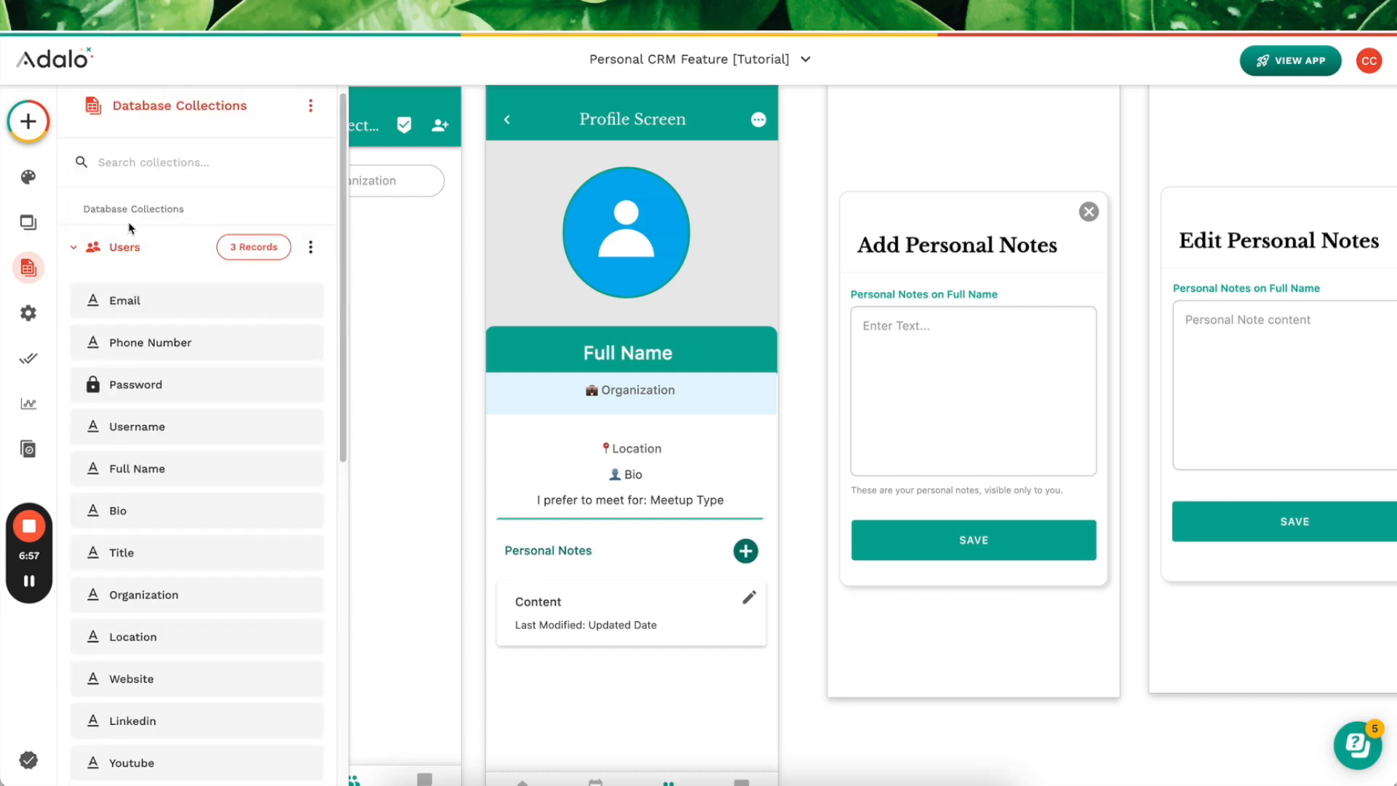
left_click(135, 260)
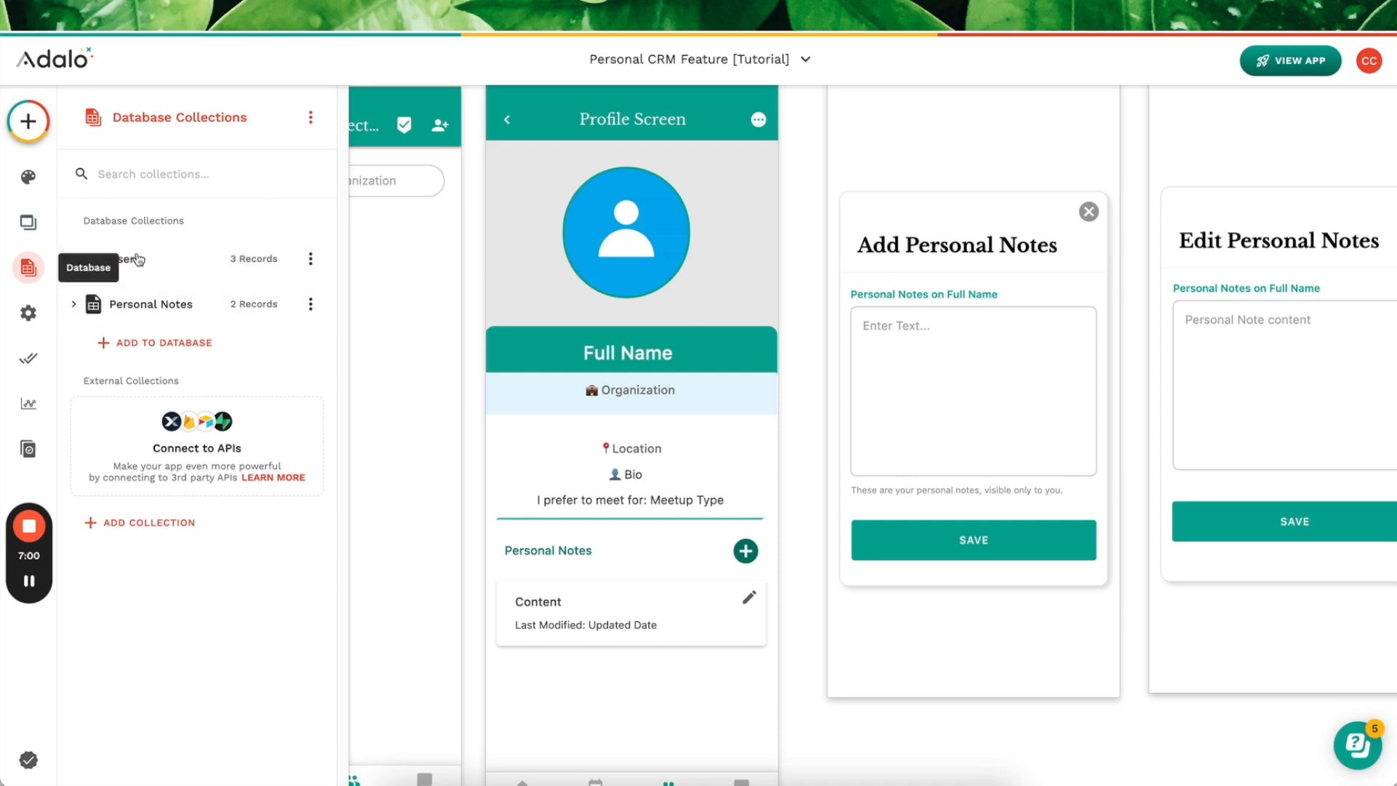
left_click(35, 269)
left_click(35, 269)
Step: Add a relationship to Personal Notes in the Users collection, relating one user to multiple notes and each note to a single user
left_click(155, 263)
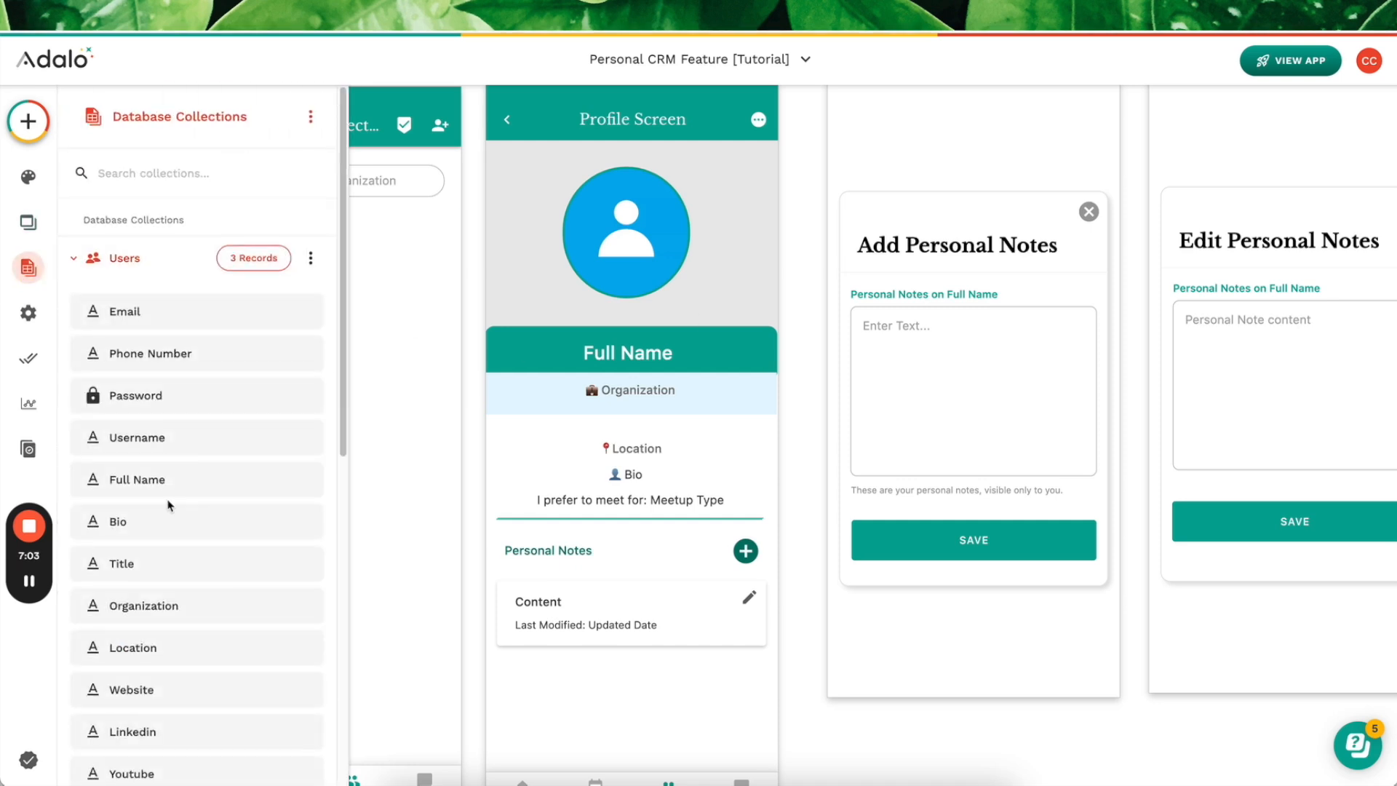
scroll(174, 494, "down", 8)
left_click(110, 470)
mouse_move(298, 422)
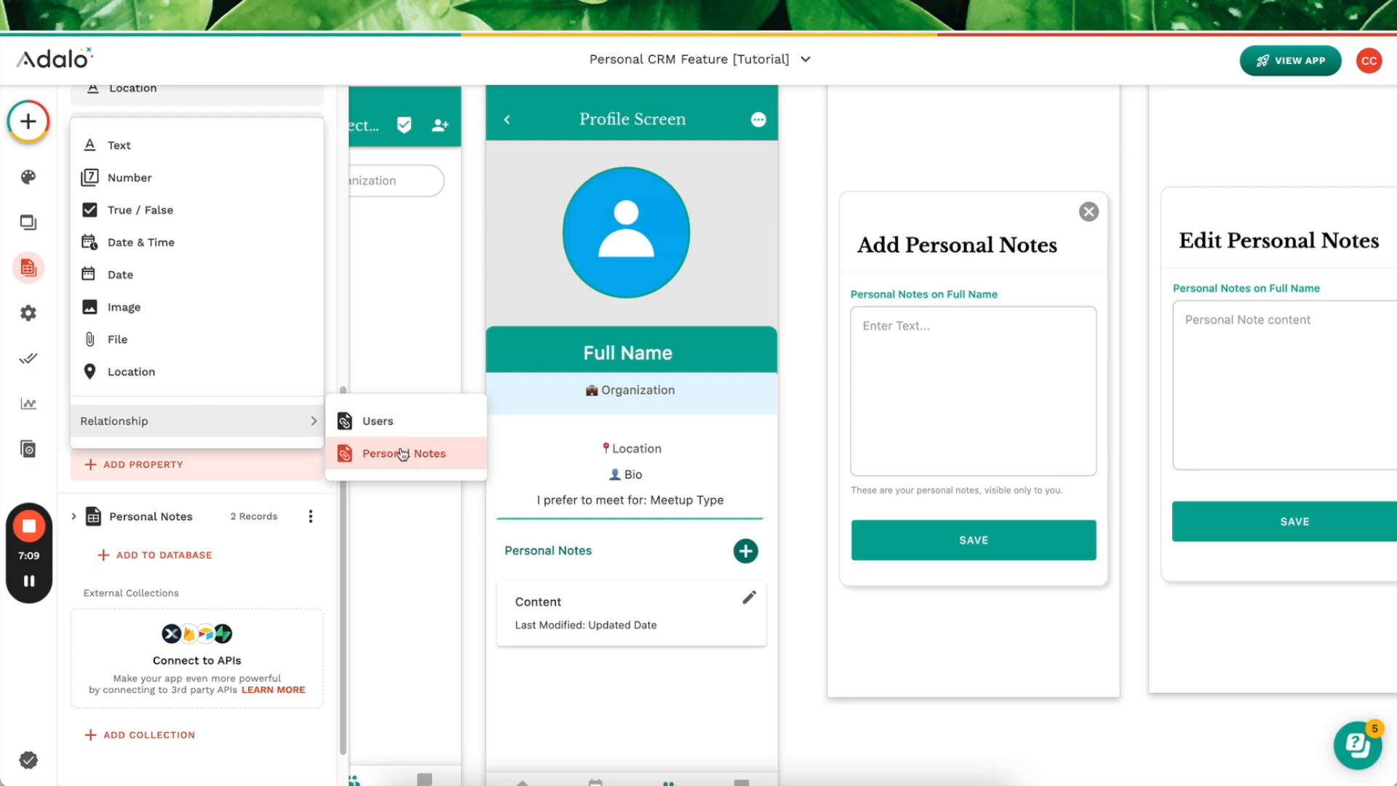
left_click(402, 453)
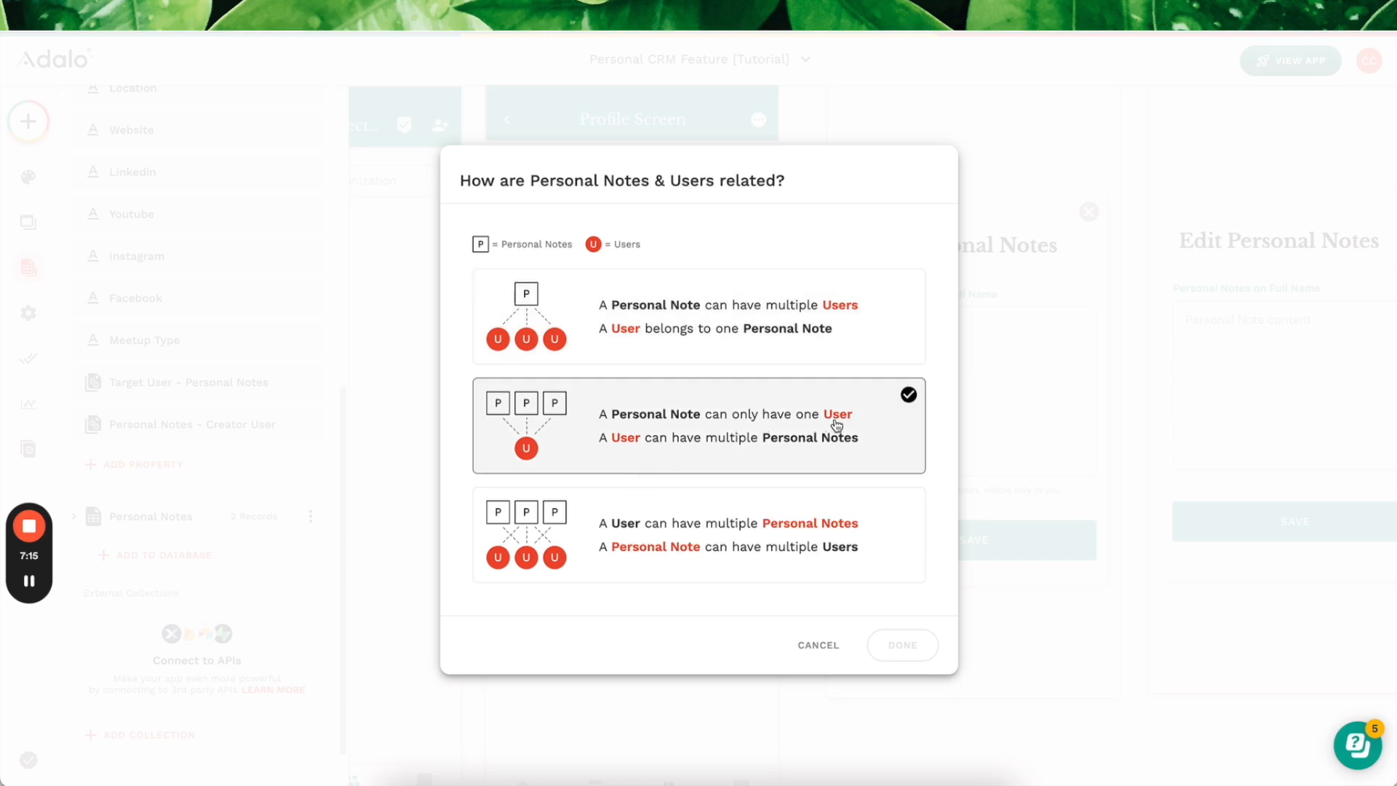
left_click(866, 449)
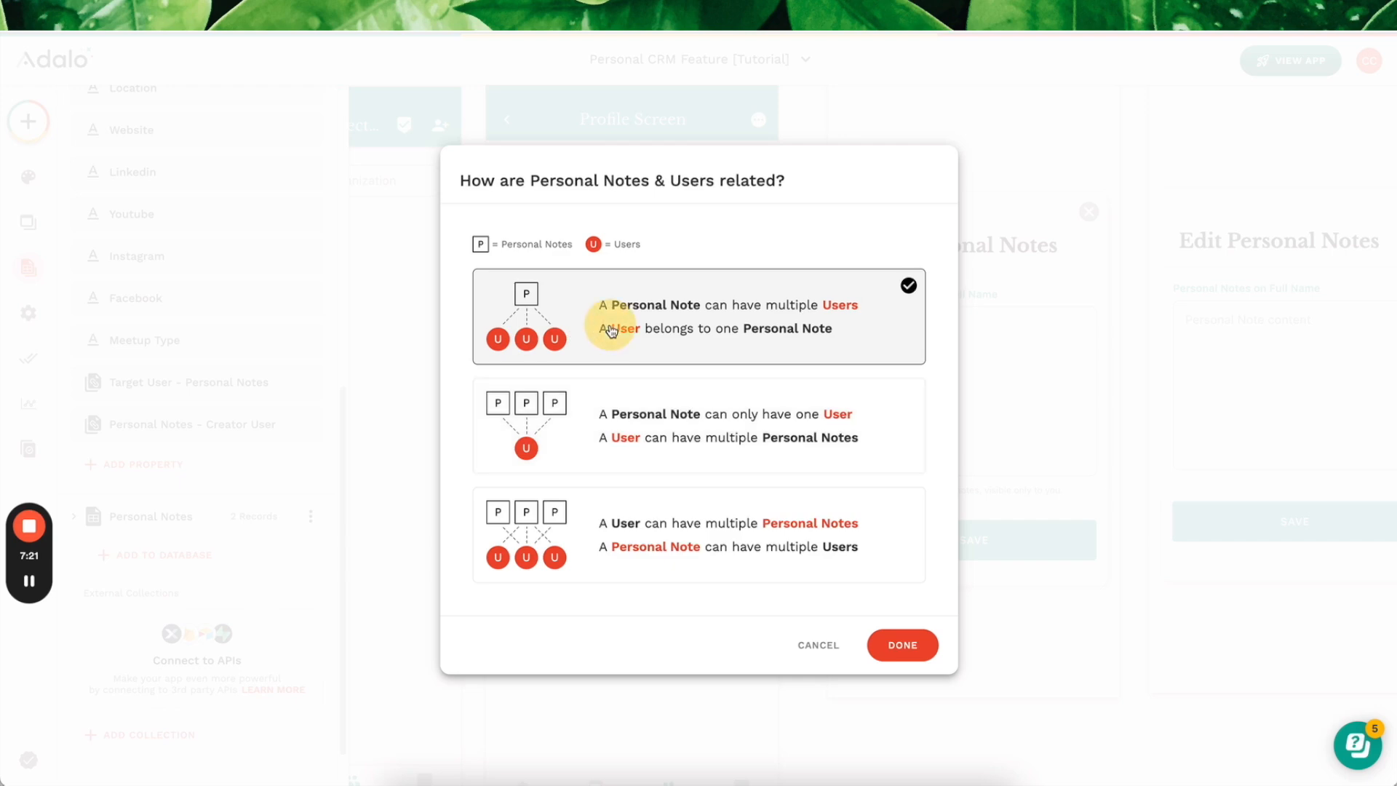
left_click(900, 641)
Step: Name the new relationship property "Personal Notes - Target User 2 demo" and save it
left_click_drag(185, 598, 69, 593)
left_click(273, 602)
left_click(222, 592)
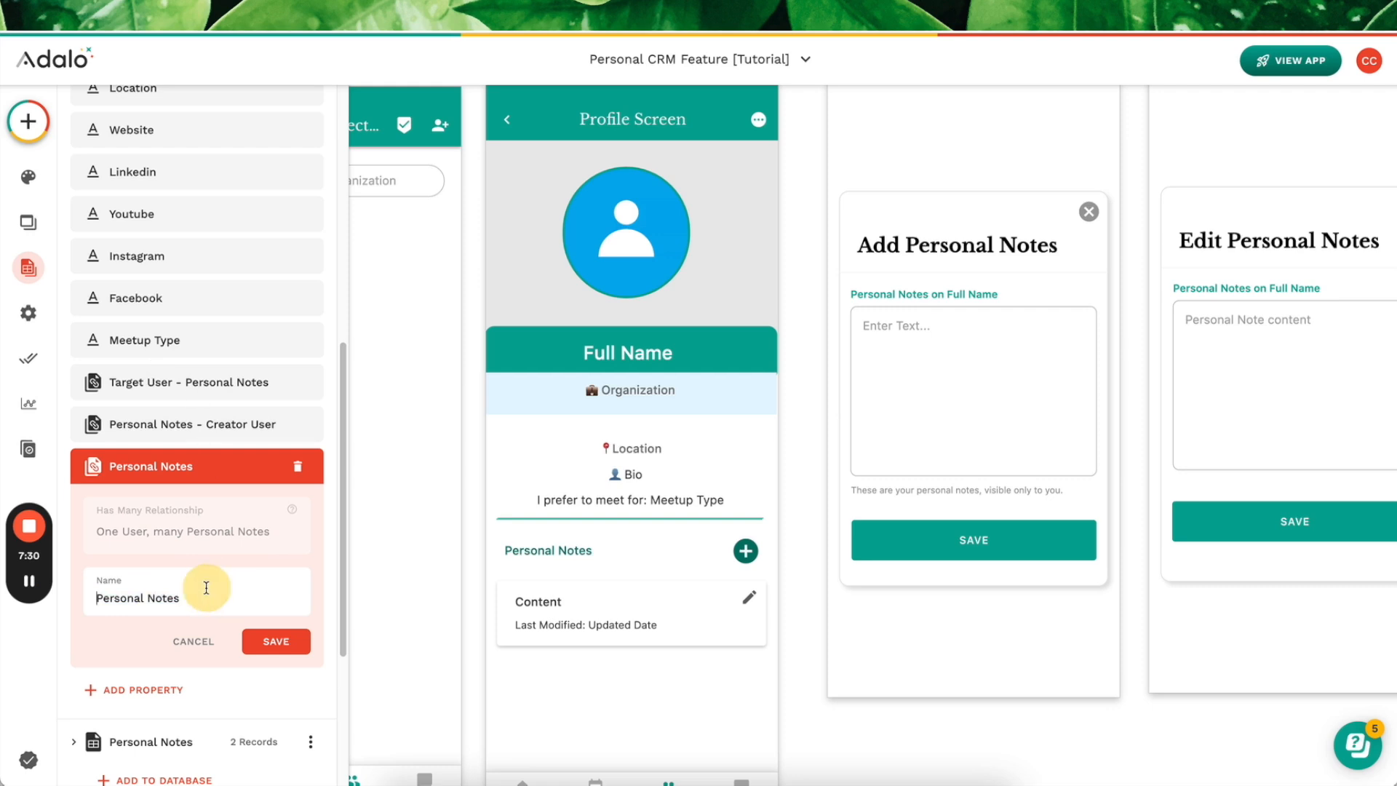
type("- T")
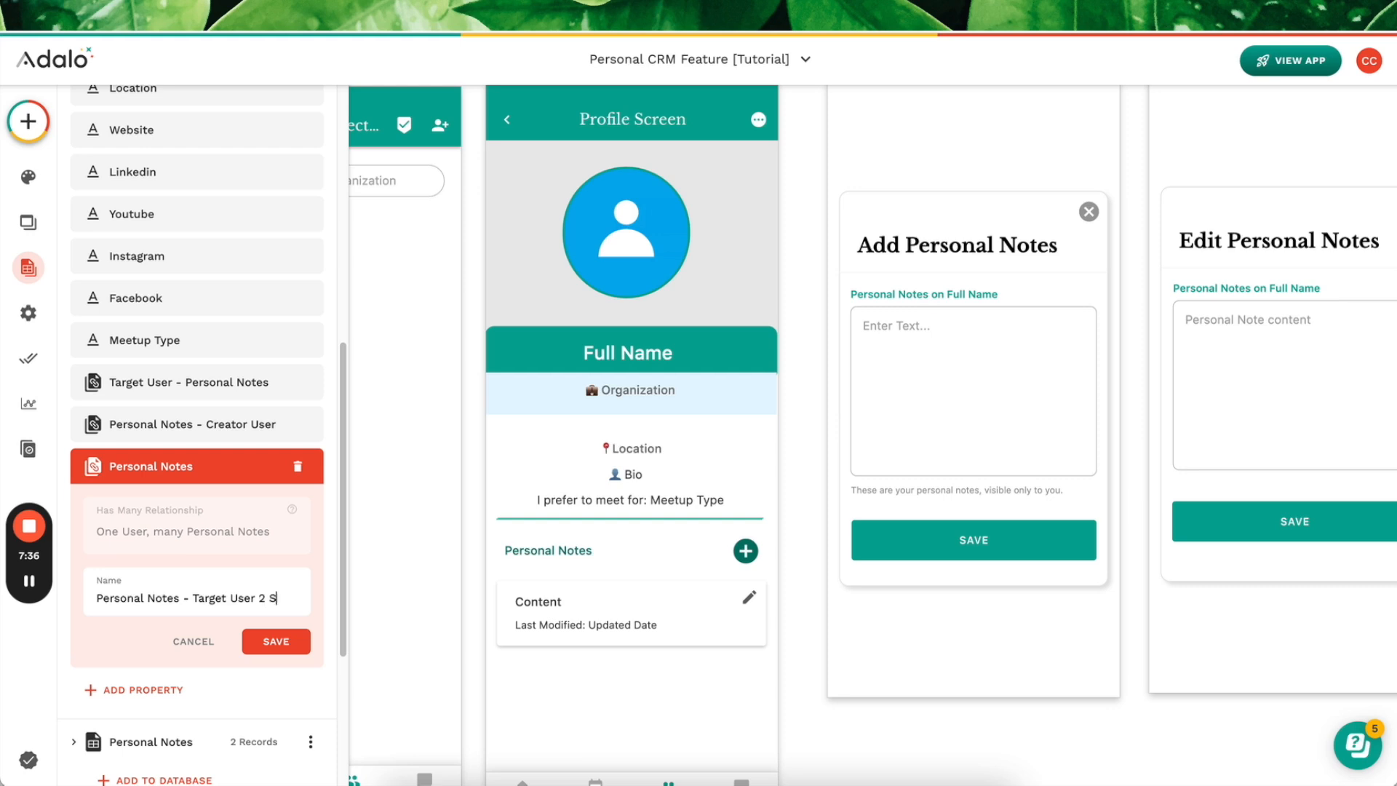
type("arget User 2 demo")
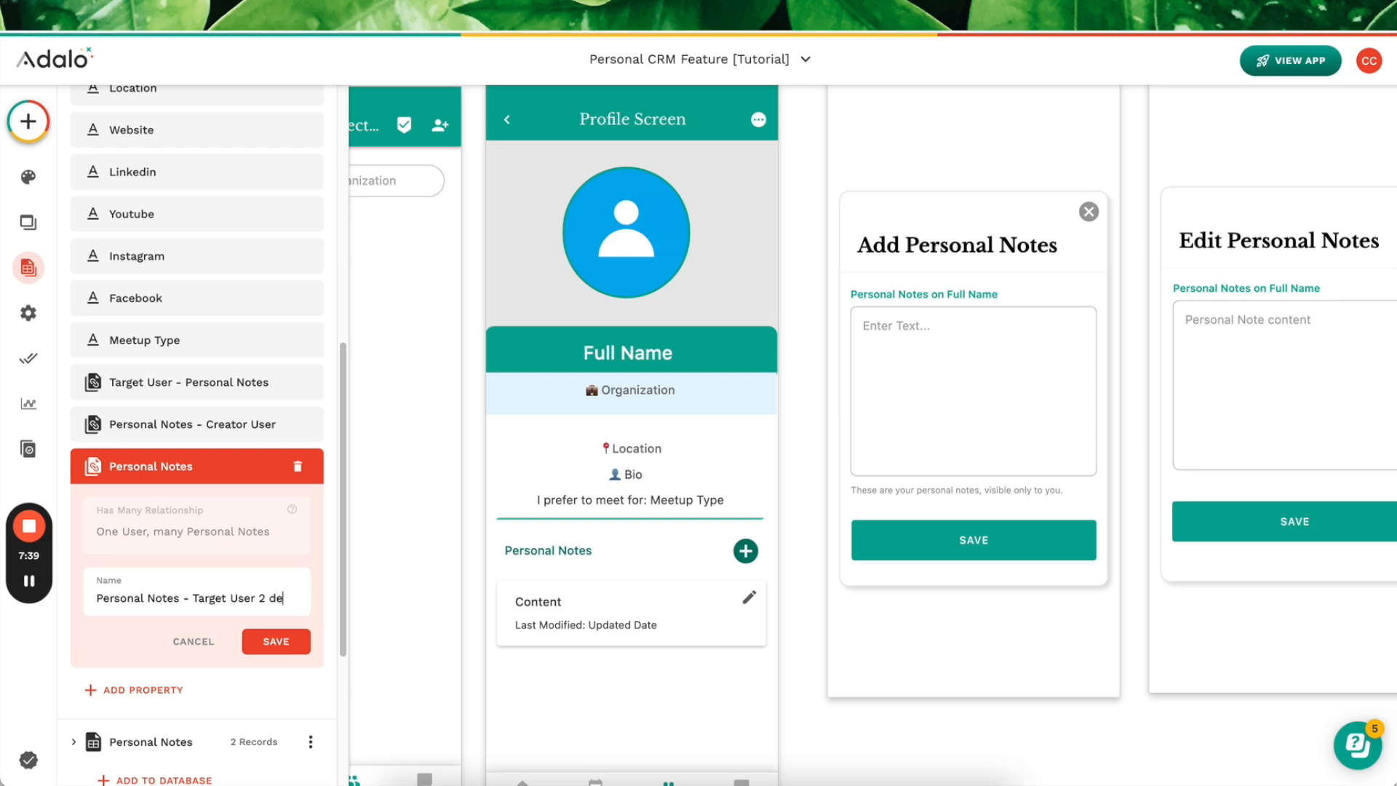
left_click(251, 641)
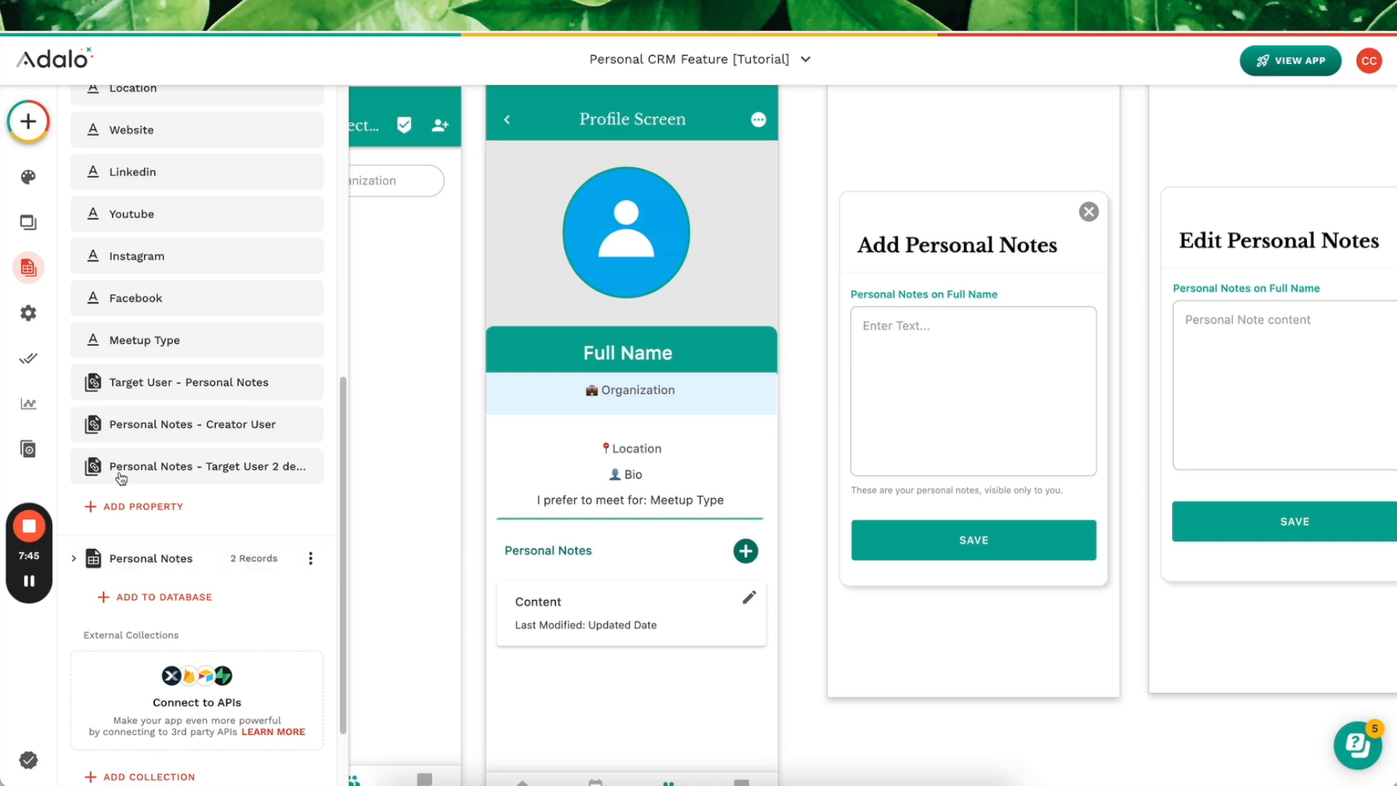
Step: Examine the User property in the Personal Notes collection alongside the relationships listed in the Users collection
scroll(149, 191, "up", 7)
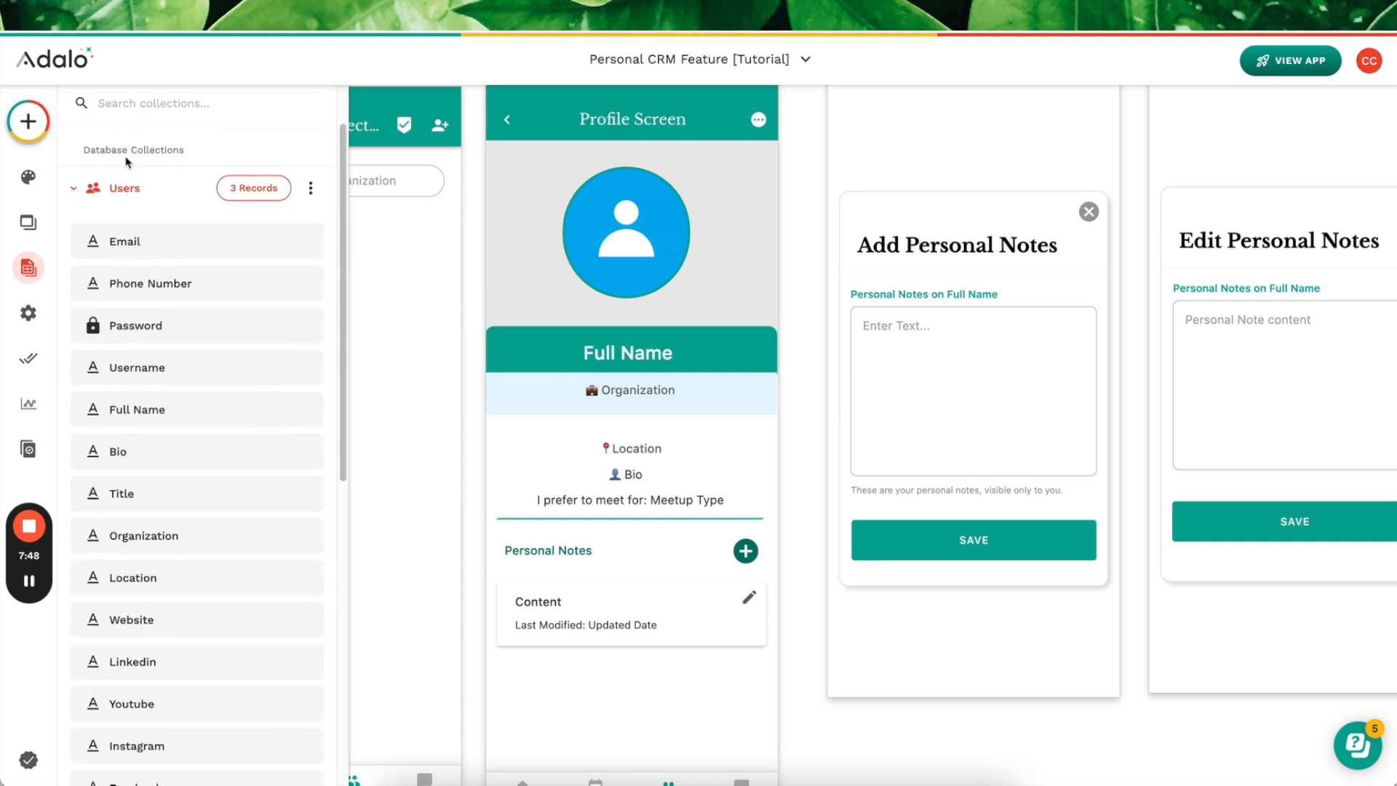
scroll(172, 436, "down", 8)
left_click(76, 463)
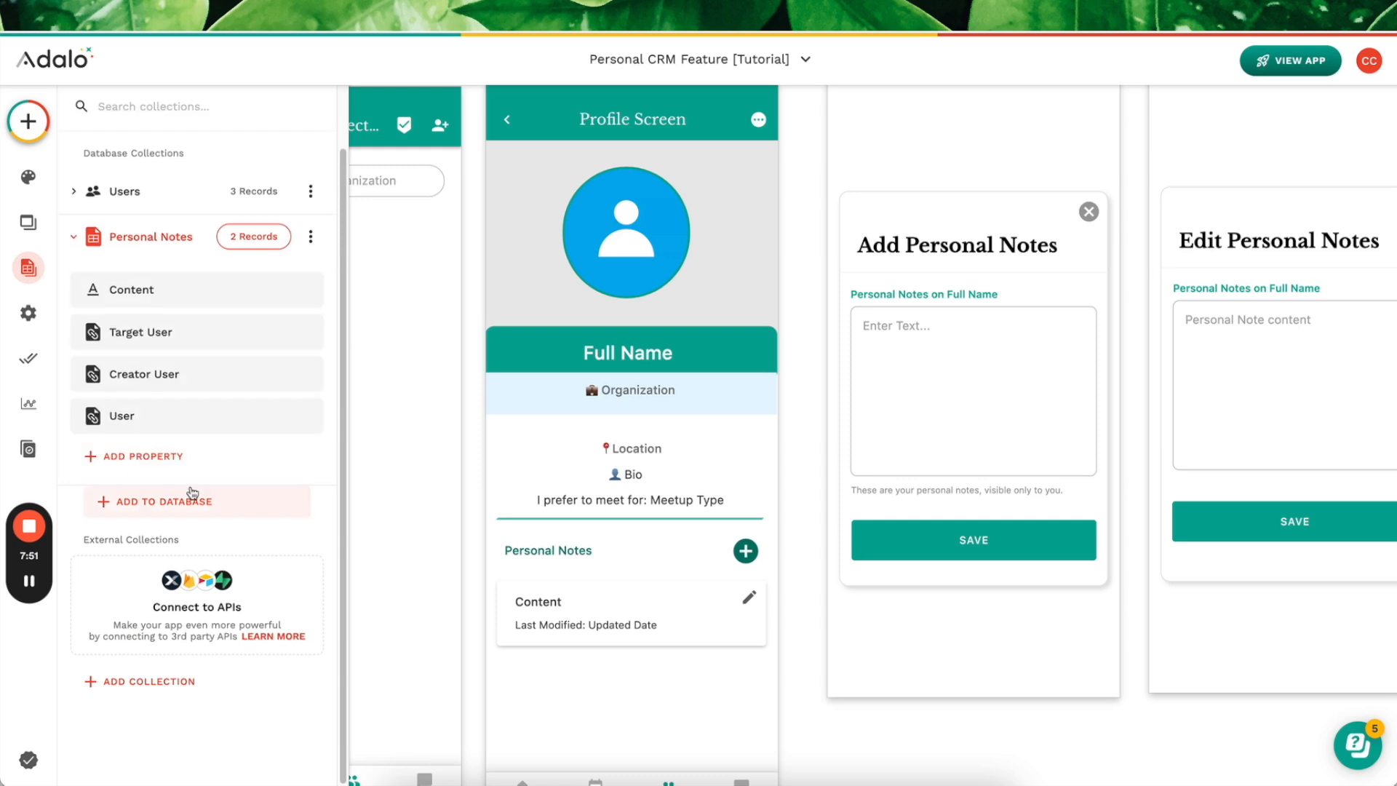
left_click(174, 409)
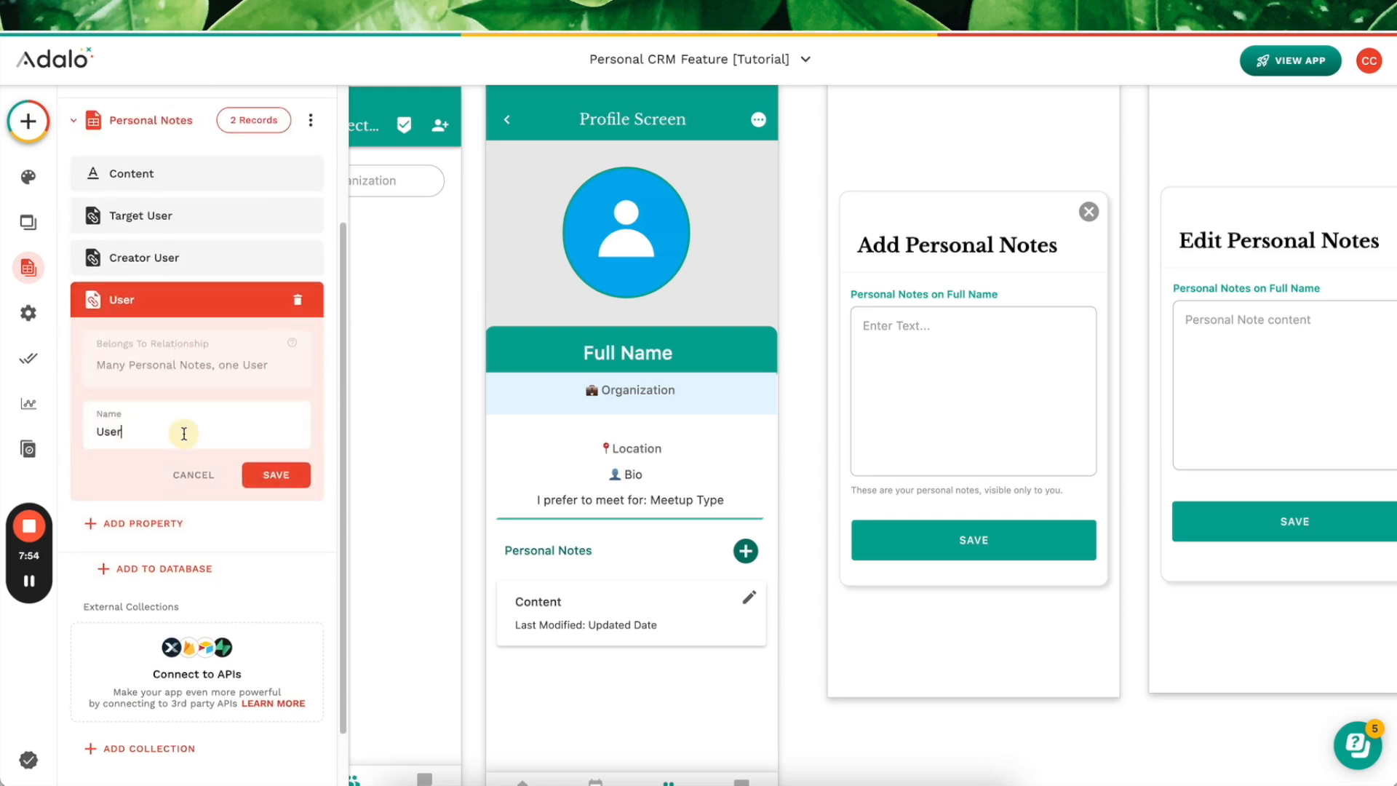
scroll(191, 421, "up", 3)
left_click(152, 256)
scroll(196, 553, "down", 7)
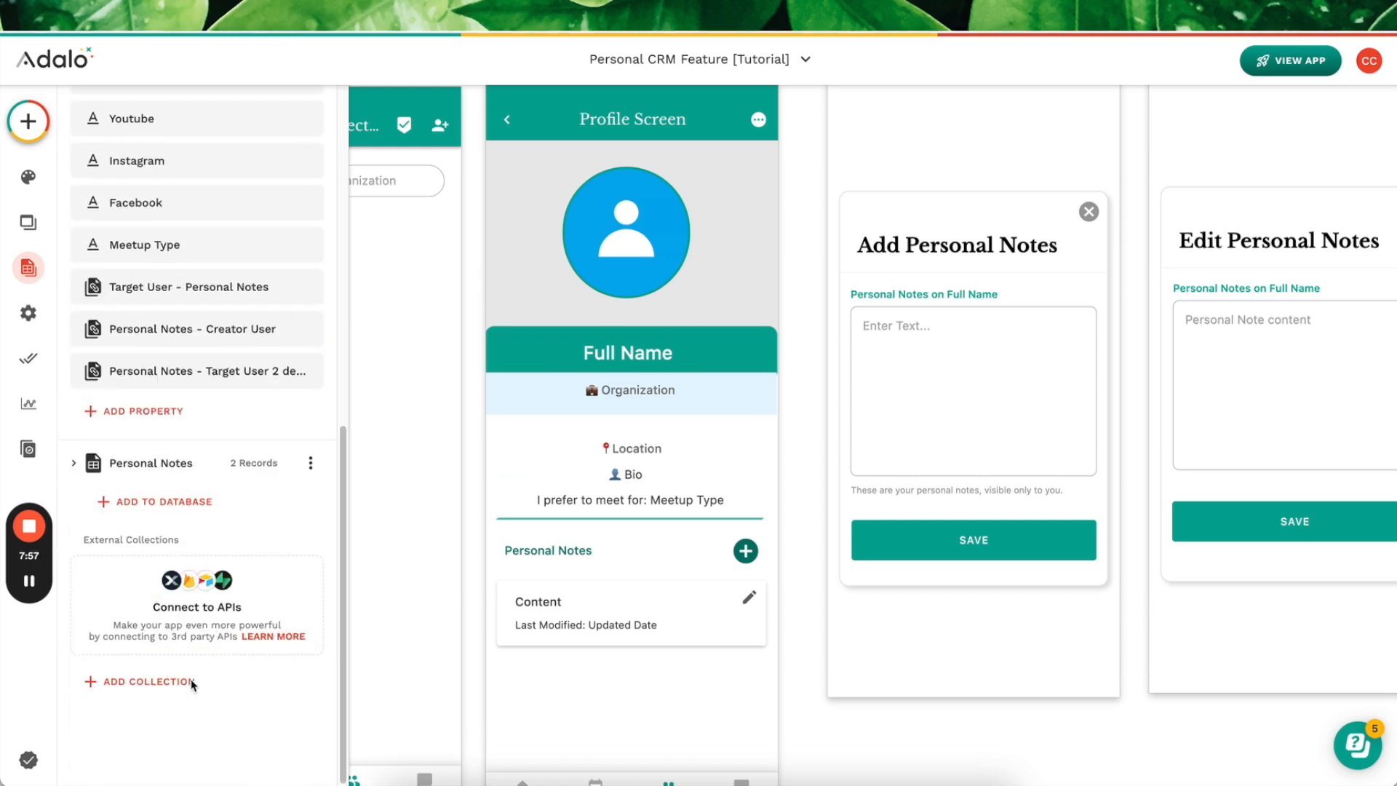
left_click(175, 458)
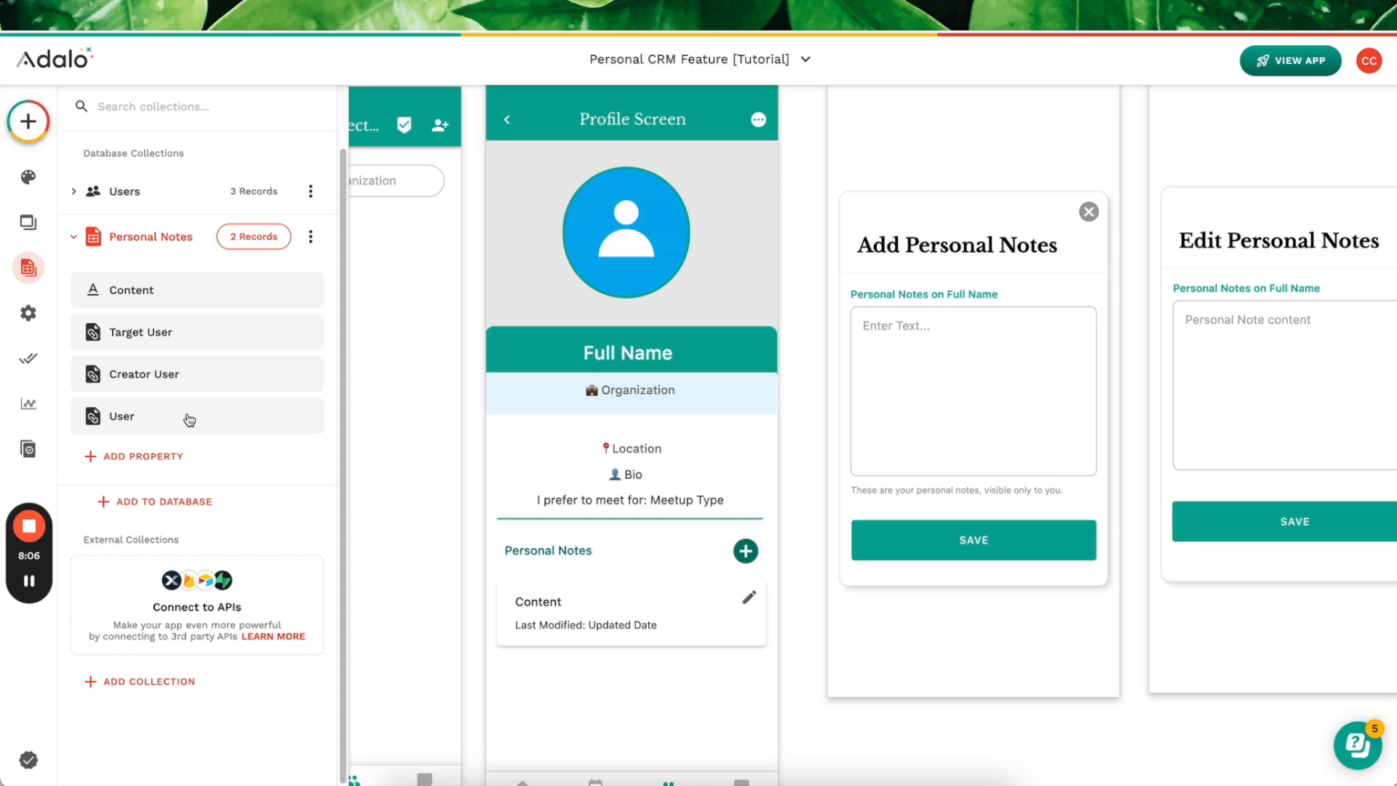
Step: Compare the demo relationship in the Users collection with its counterpart User property in Personal Notes
left_click(145, 191)
scroll(156, 343, "down", 5)
scroll(182, 363, "up", 10)
scroll(182, 363, "down", 10)
left_click(151, 462)
left_click(282, 422)
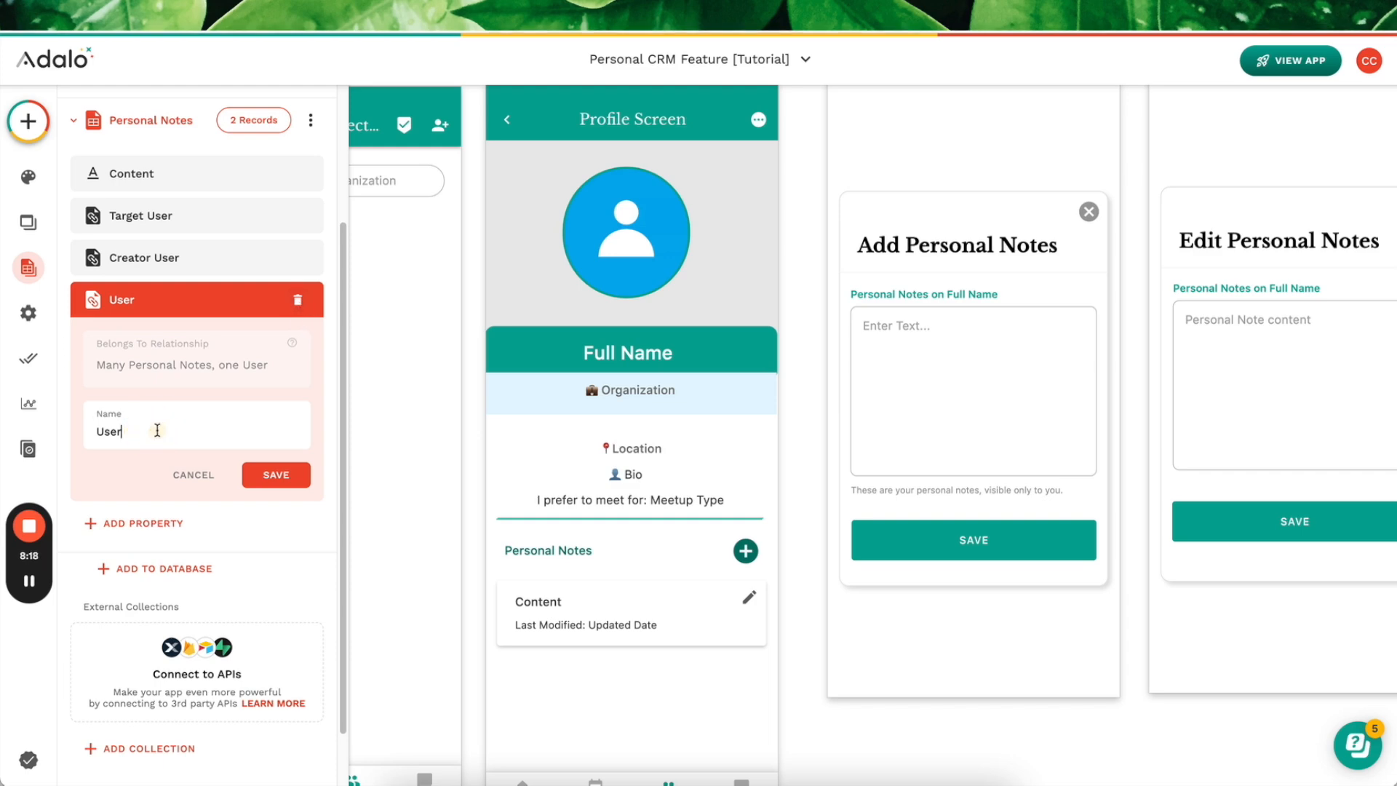
scroll(181, 302, "up", 3)
left_click(158, 260)
scroll(164, 373, "down", 5)
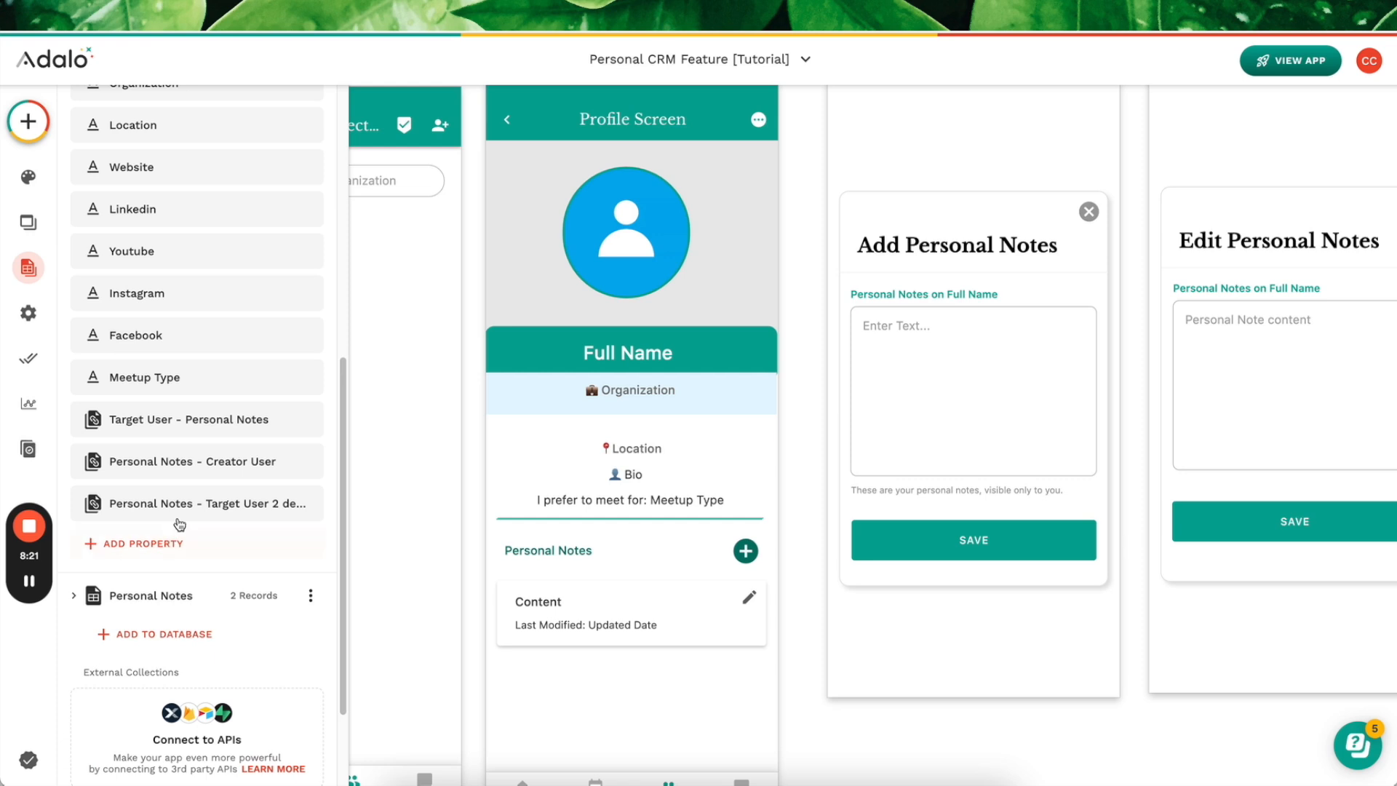
left_click(171, 509)
Step: Rename the User property of the Personal Notes collection to "User - Target User"
left_click(156, 473)
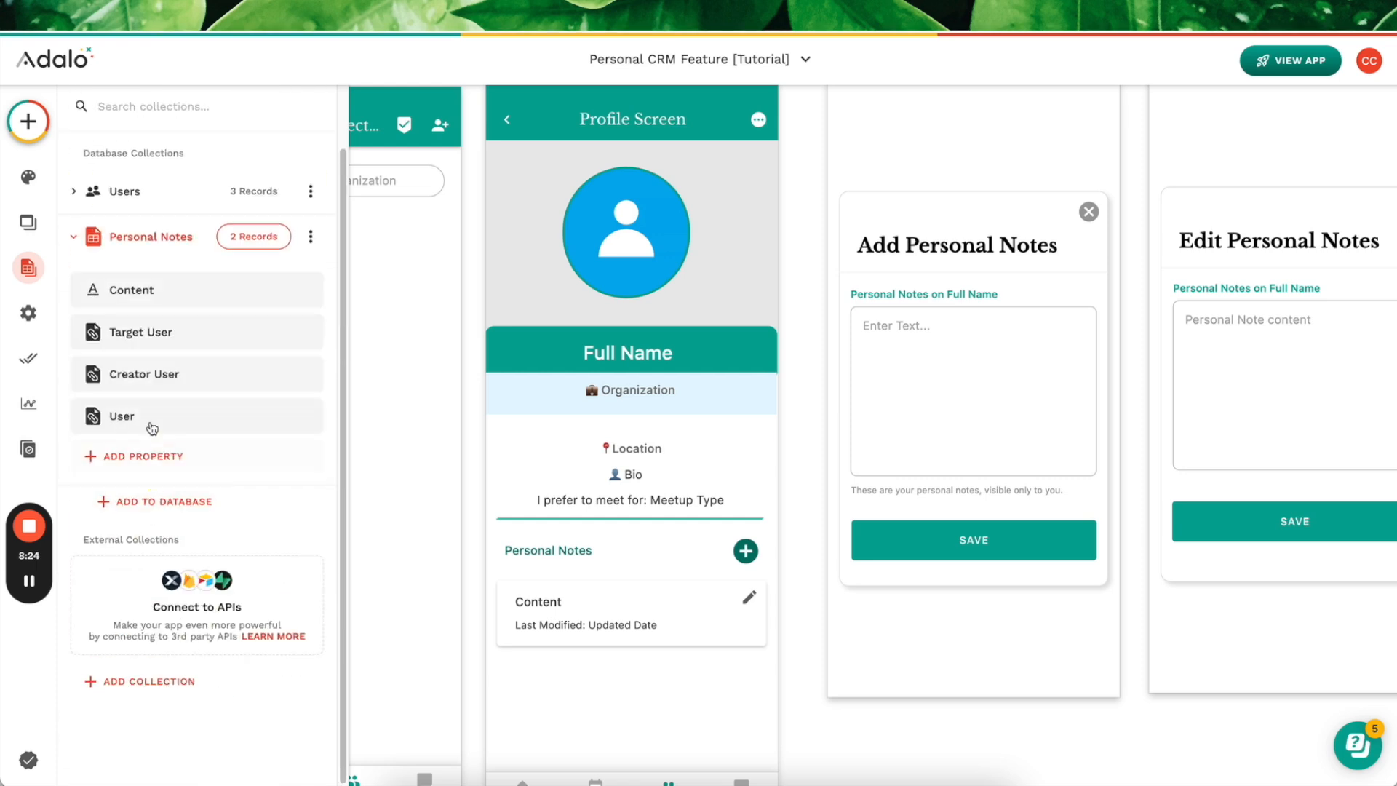
left_click(149, 419)
left_click(183, 423)
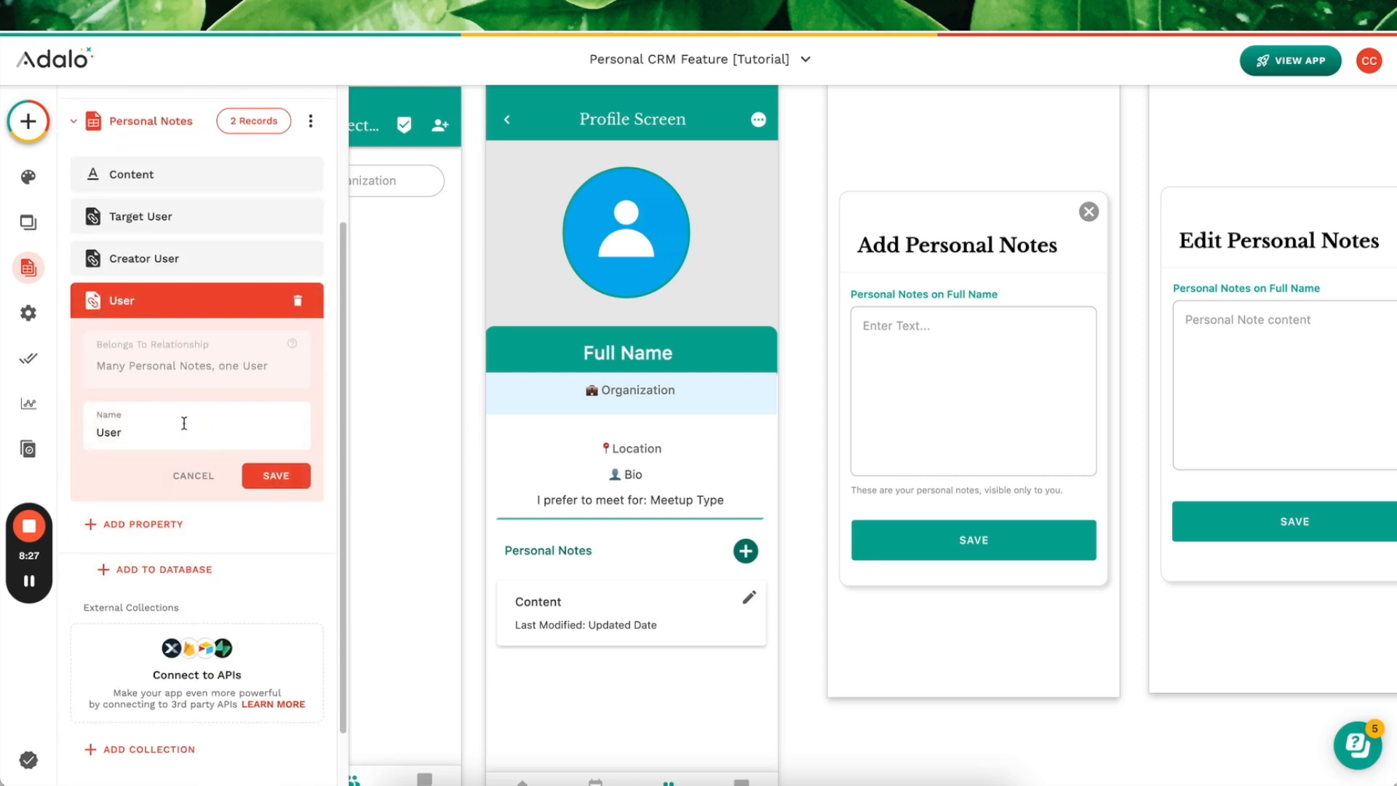
type("- Target User")
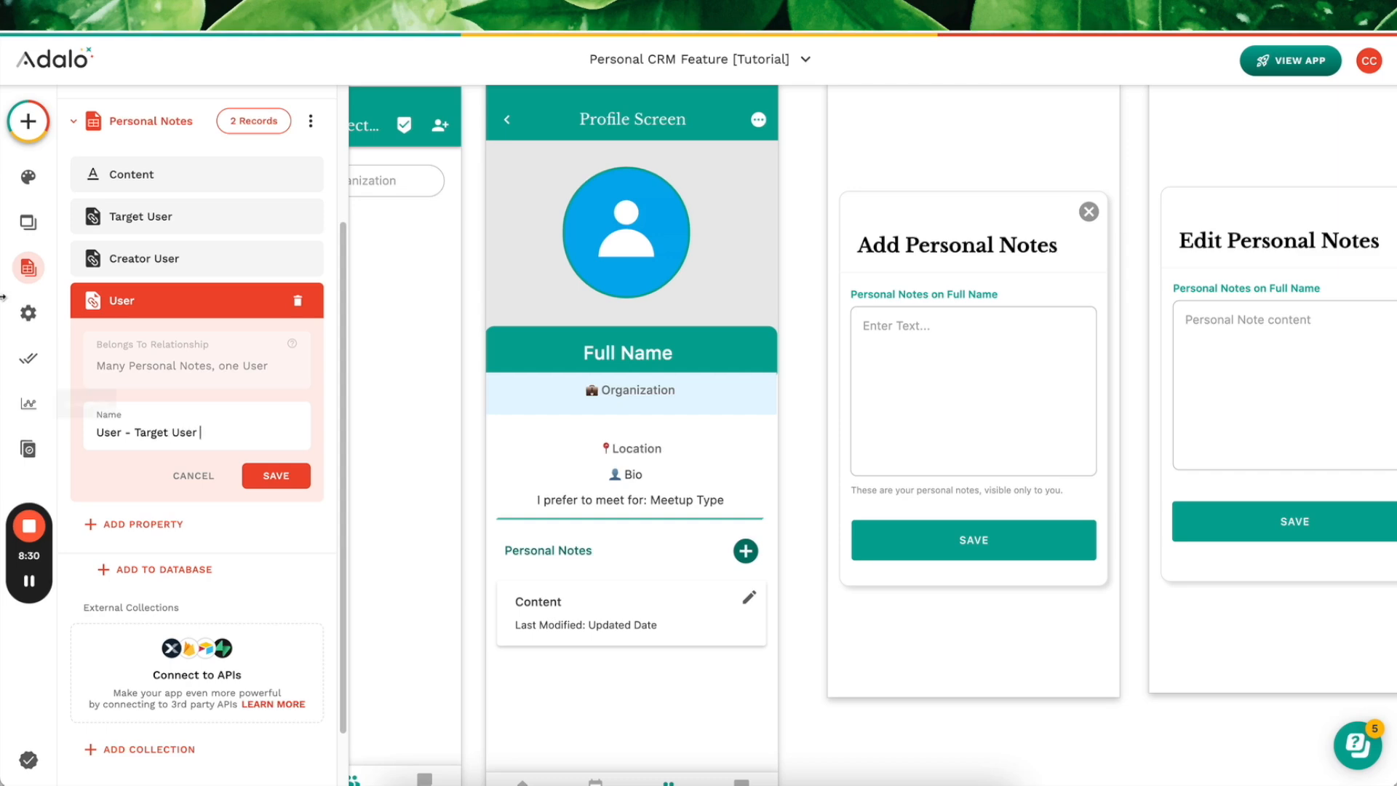
left_click(276, 475)
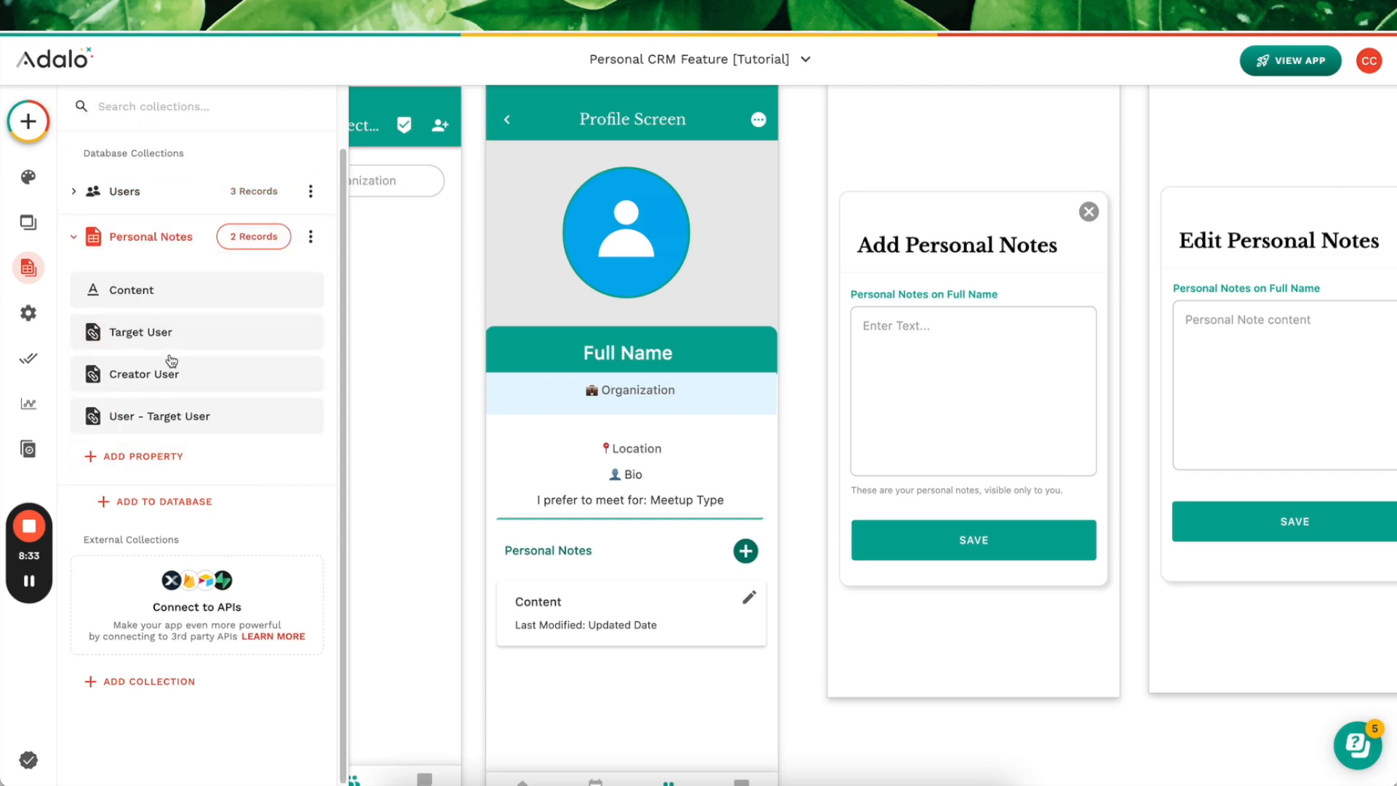
Step: Delete the User - Target User relationship from the Personal Notes collection
left_click(269, 419)
left_click(289, 416)
key("Return")
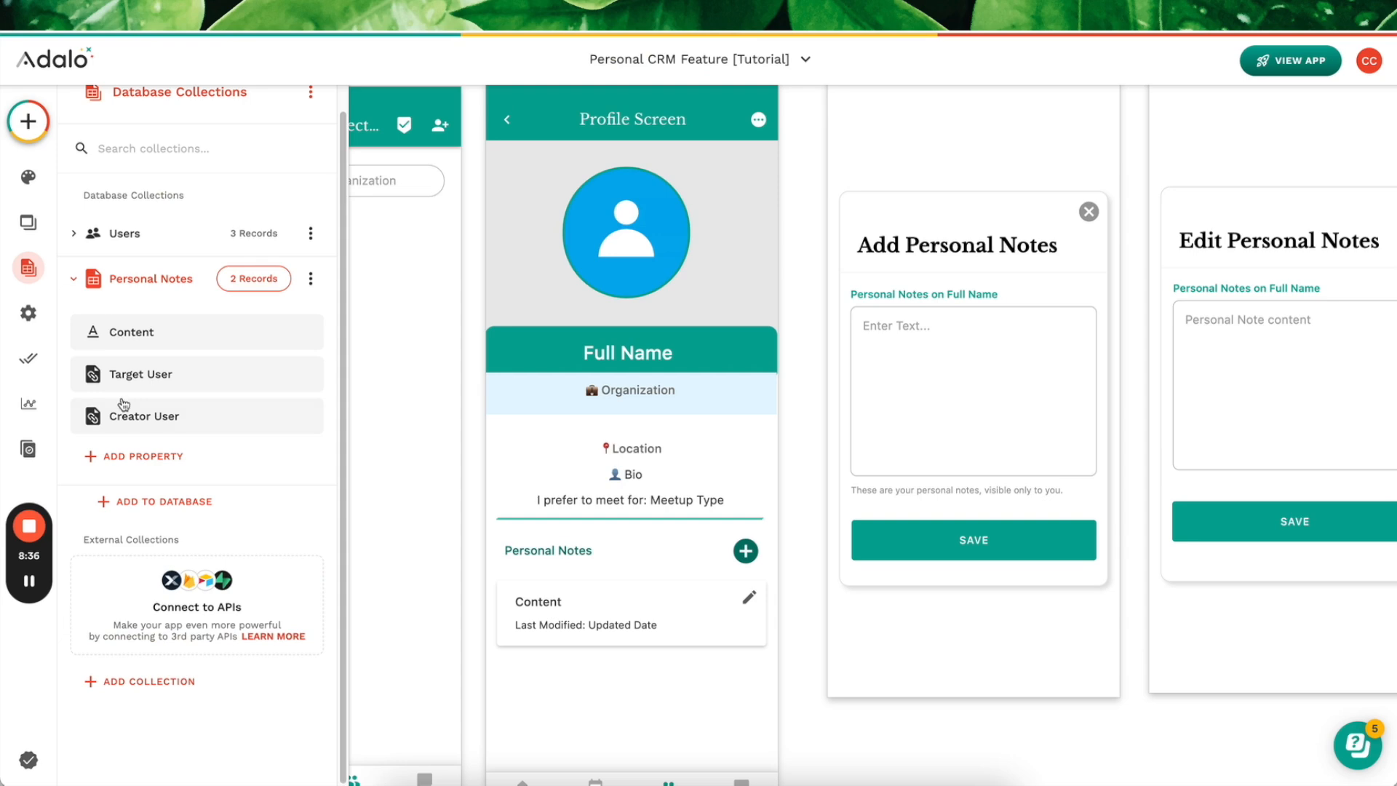
Step: Examine the Personal Notes - Creator User relationship in the Users collection and revisit the Personal Notes collection
scroll(124, 403, "up", 1)
left_click(153, 260)
scroll(165, 444, "down", 5)
left_click(227, 605)
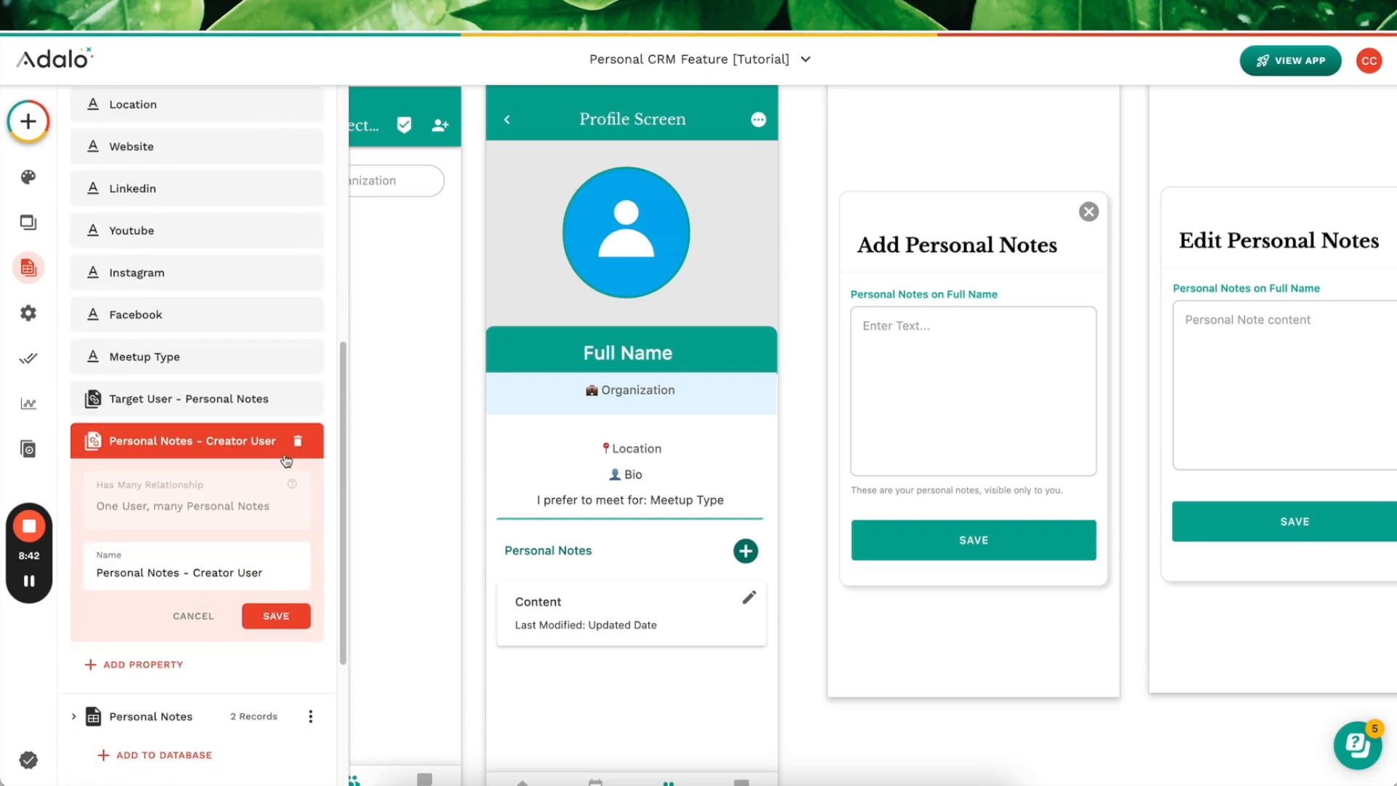
scroll(285, 460, "down", 3)
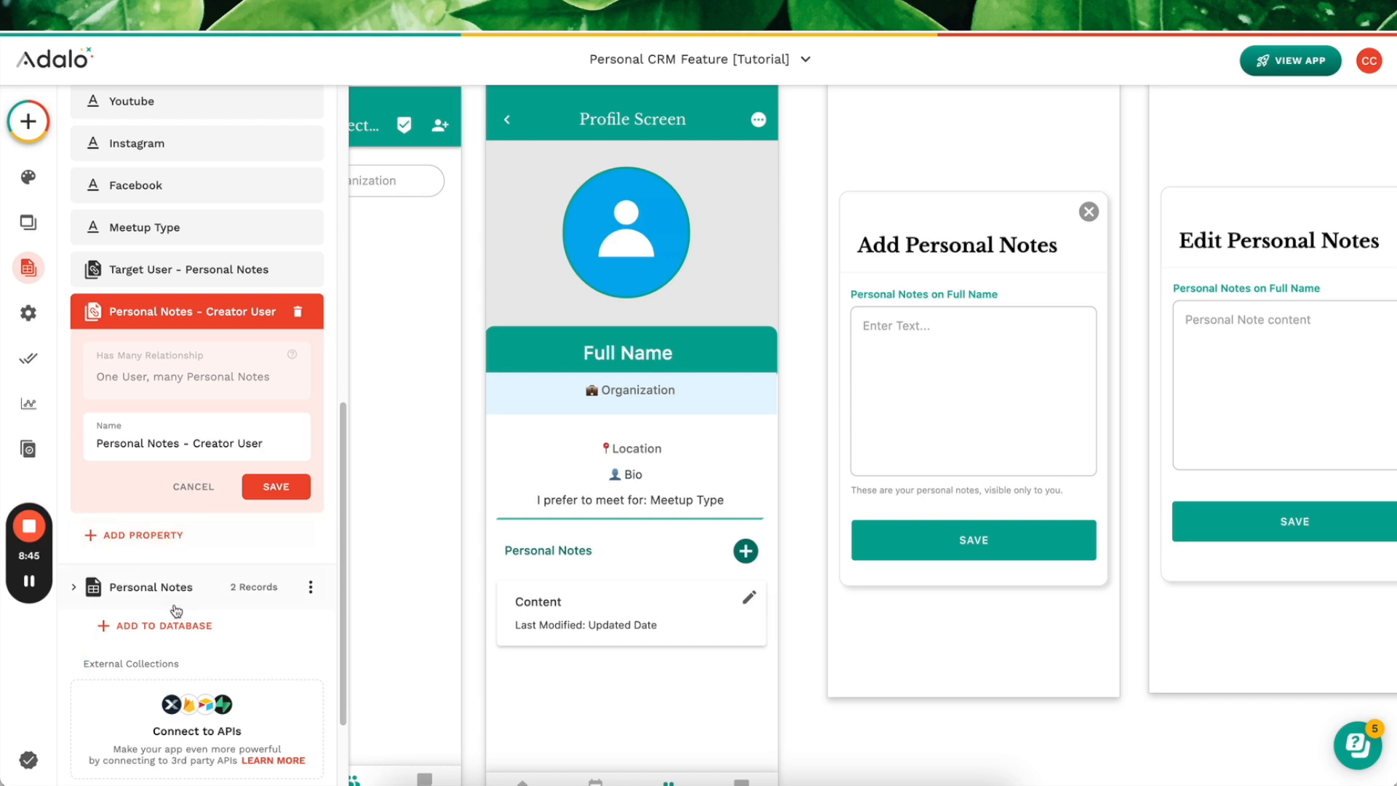
left_click(174, 595)
left_click(124, 231)
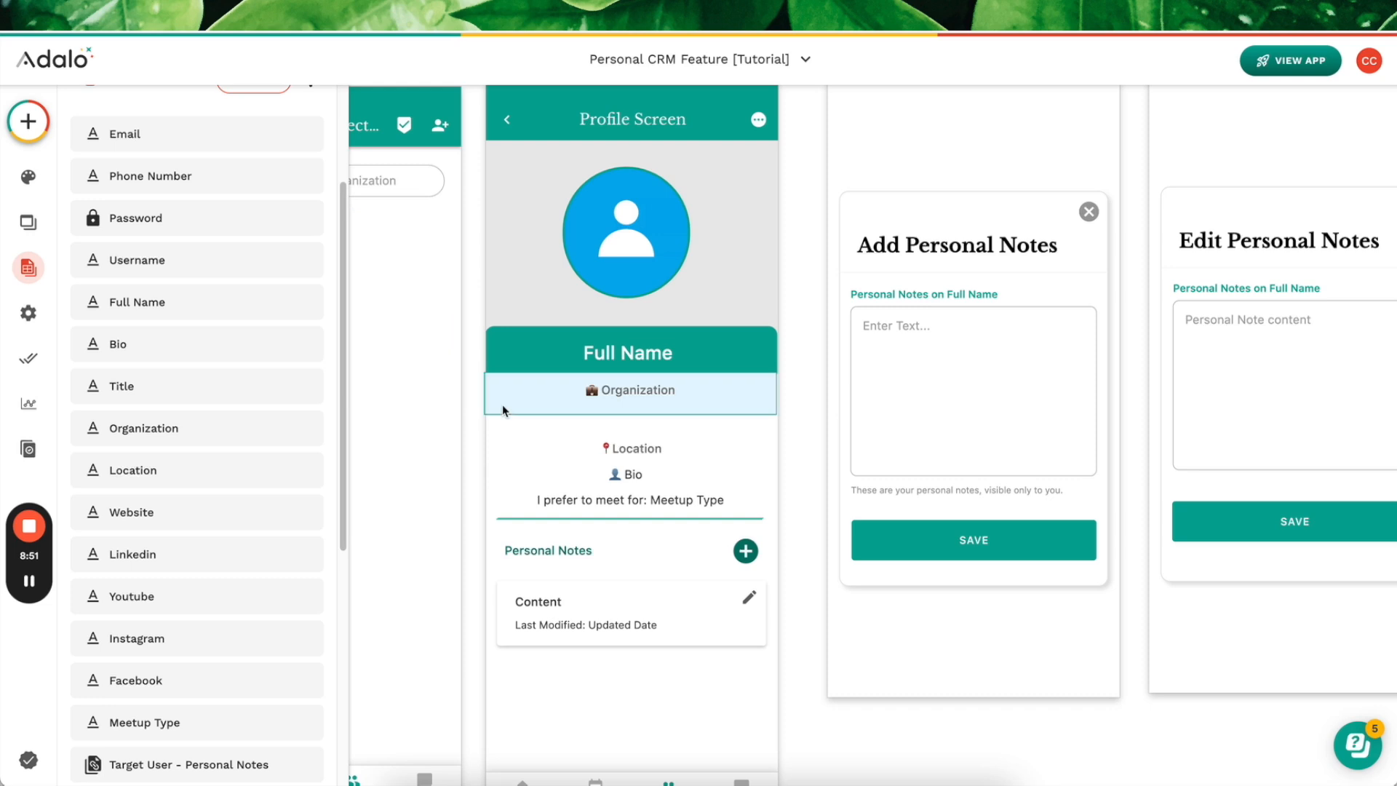
Step: Find the Custom List component by searching "custom list" and add it beneath the Personal Notes heading on the profile screen
left_click(496, 441)
left_click(644, 624)
left_click(619, 667)
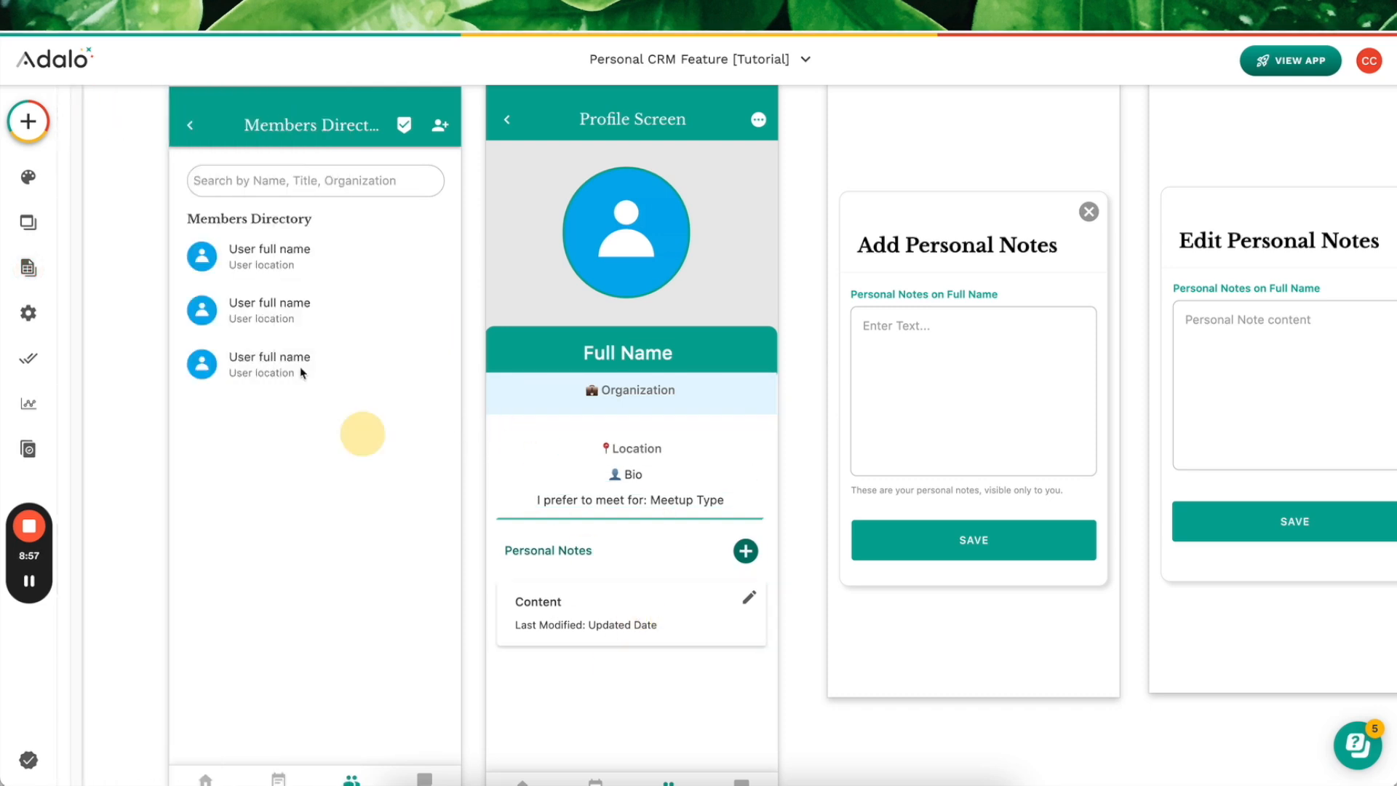
left_click_drag(625, 698, 608, 638)
left_click(28, 122)
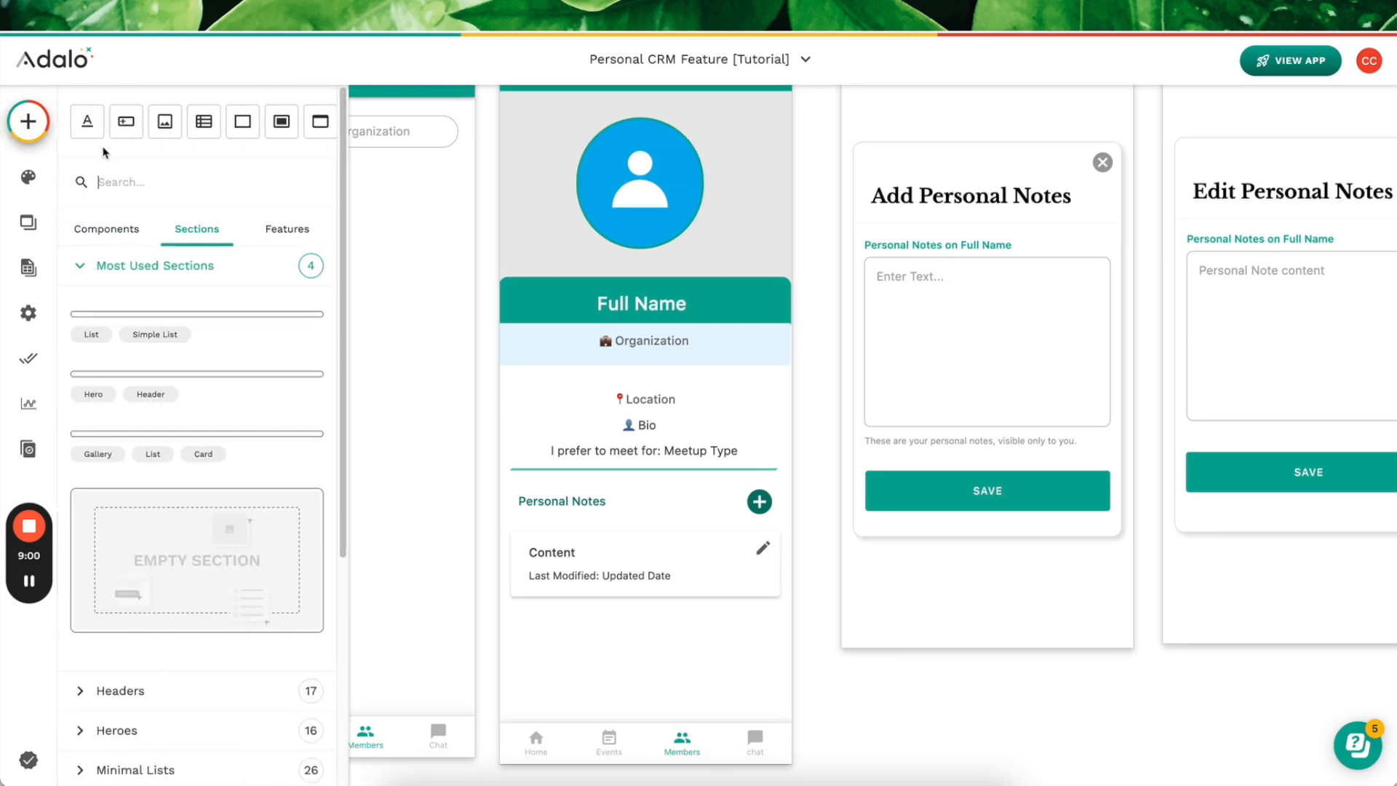
scroll(159, 341, "down", 5)
scroll(227, 586, "down", 3)
scroll(170, 400, "up", 10)
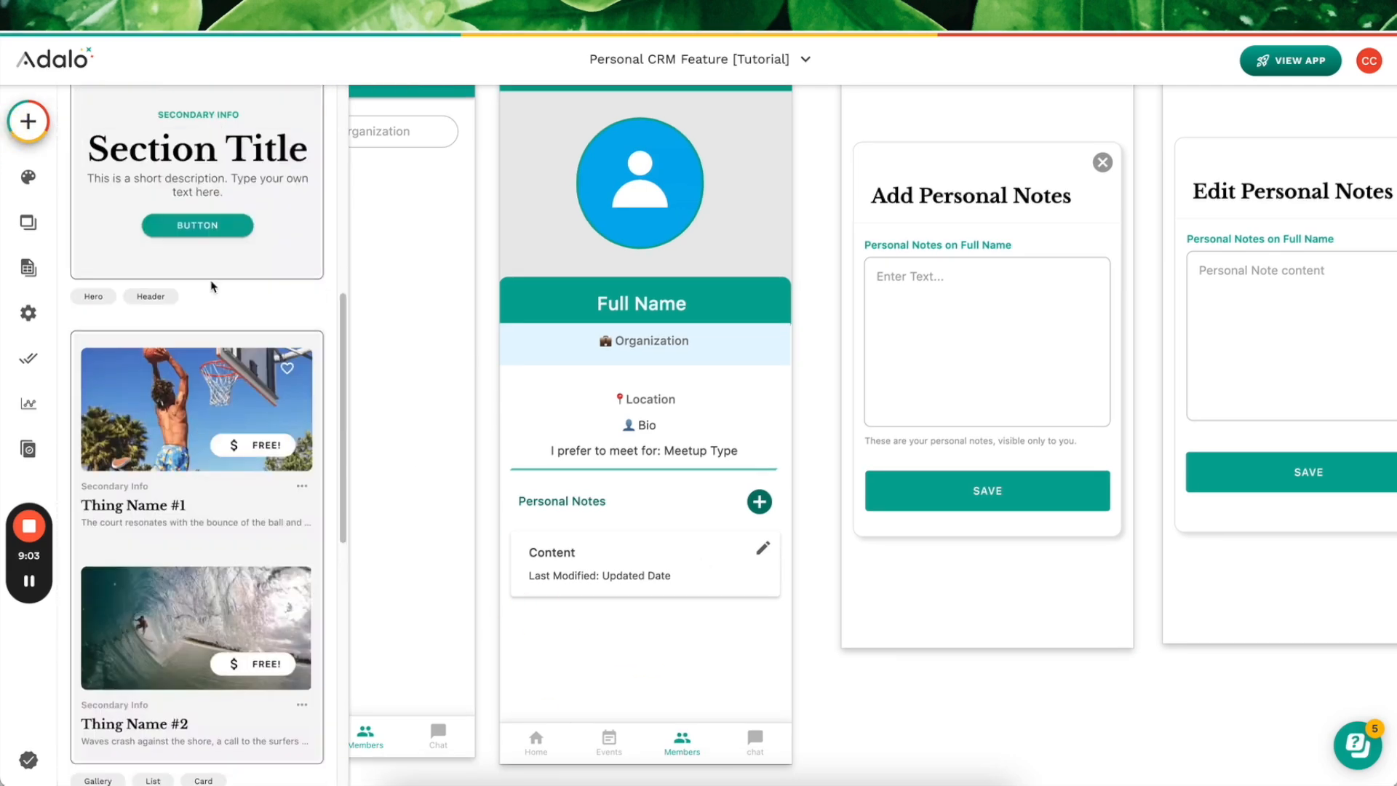
left_click(155, 166)
type("custom list")
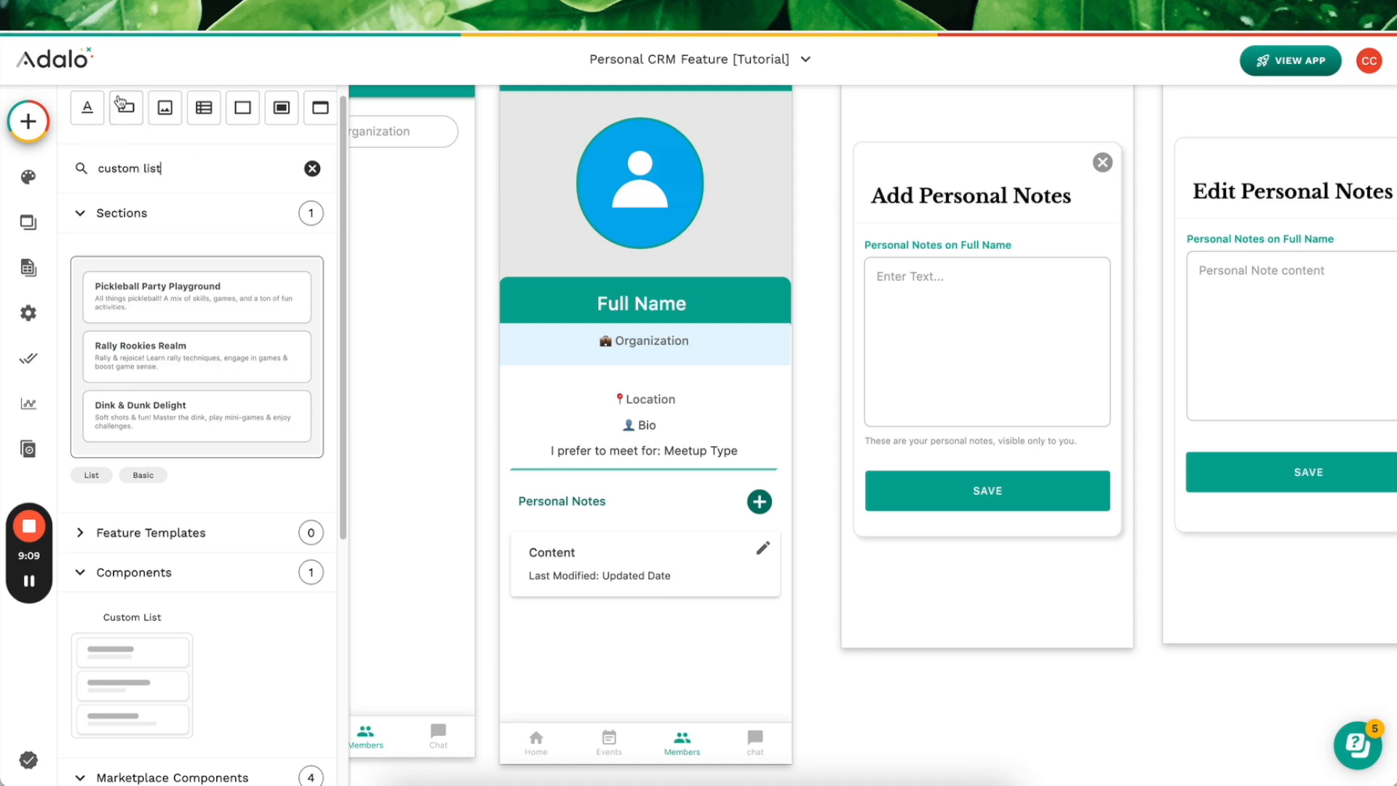
left_click(80, 212)
left_click_drag(131, 359, 645, 627)
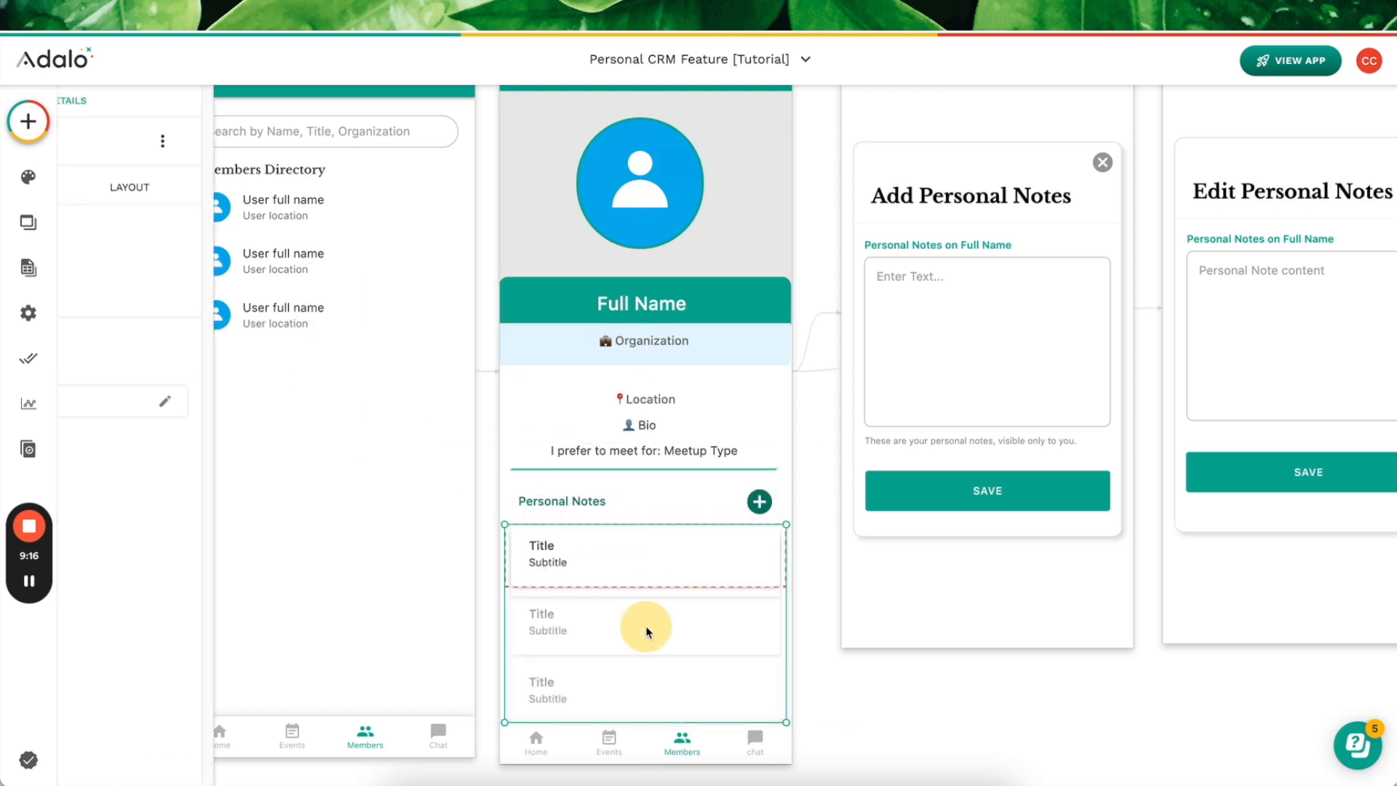
Step: Shrink the new custom list to a single item and place it just below the existing notes card
left_click(687, 489)
scroll(663, 511, "down", 2)
left_click(645, 463)
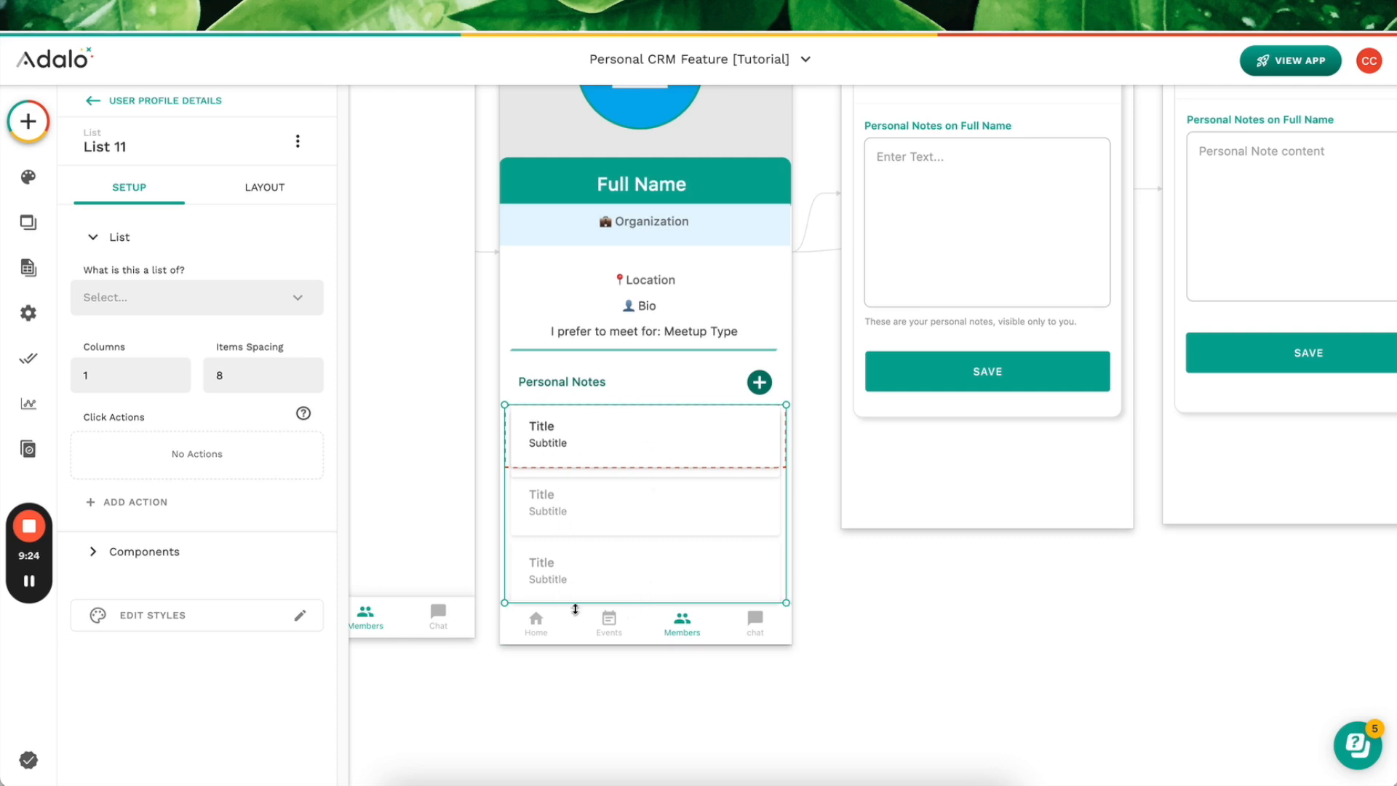
left_click_drag(585, 603, 597, 509)
left_click(617, 583)
left_click(608, 515)
left_click(623, 471)
left_click(626, 525)
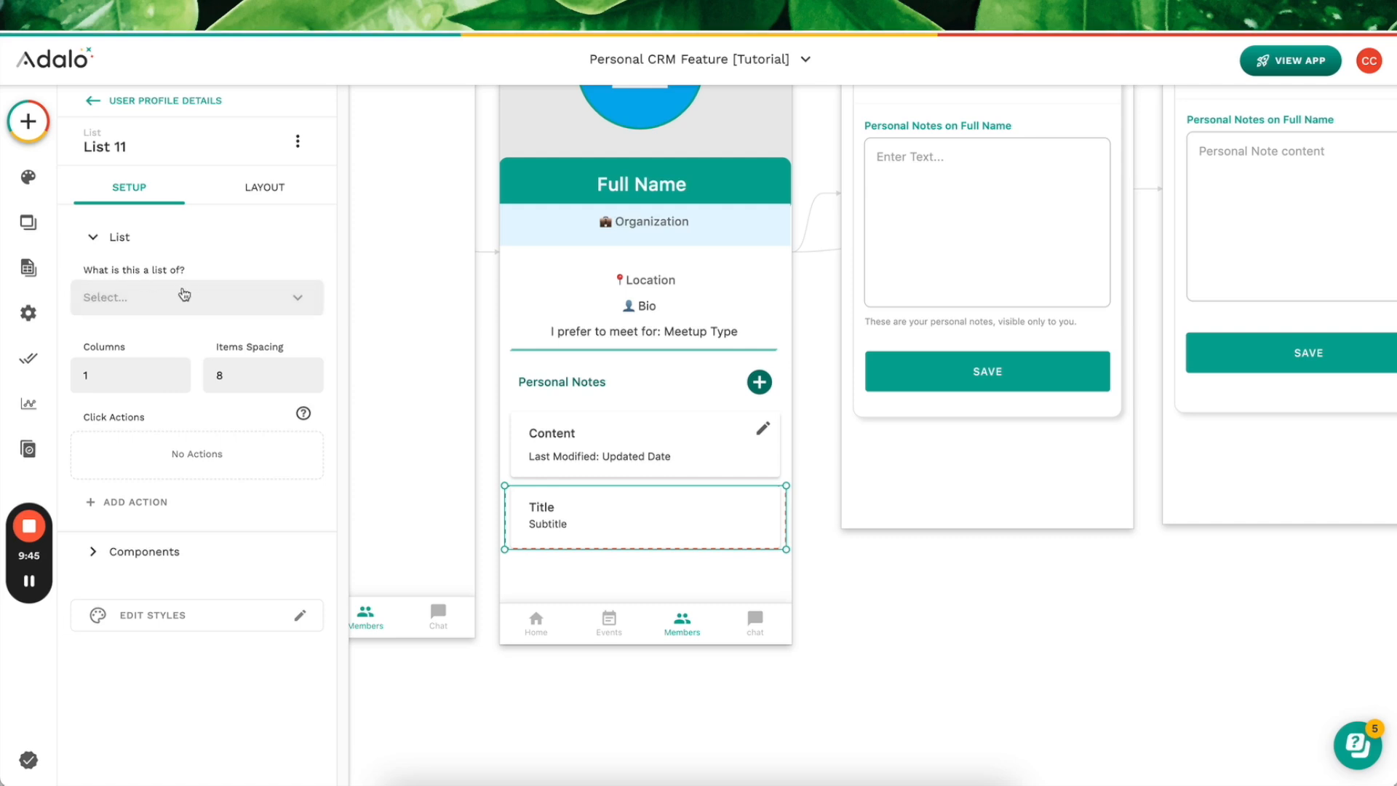
Step: Make the new list show Personal Notes, filtered by the first Logged In User > Personal Notes option
left_click(184, 294)
left_click(179, 368)
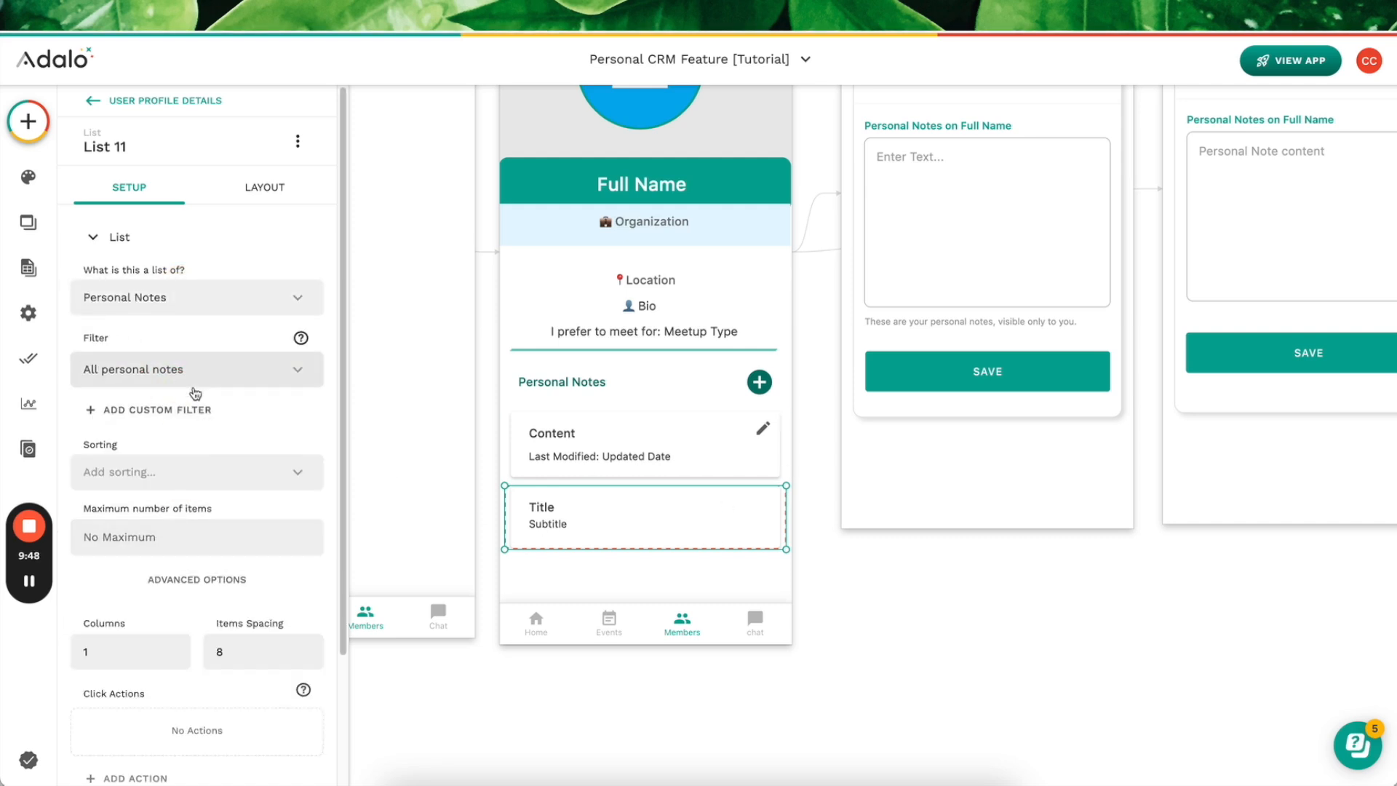
left_click(166, 375)
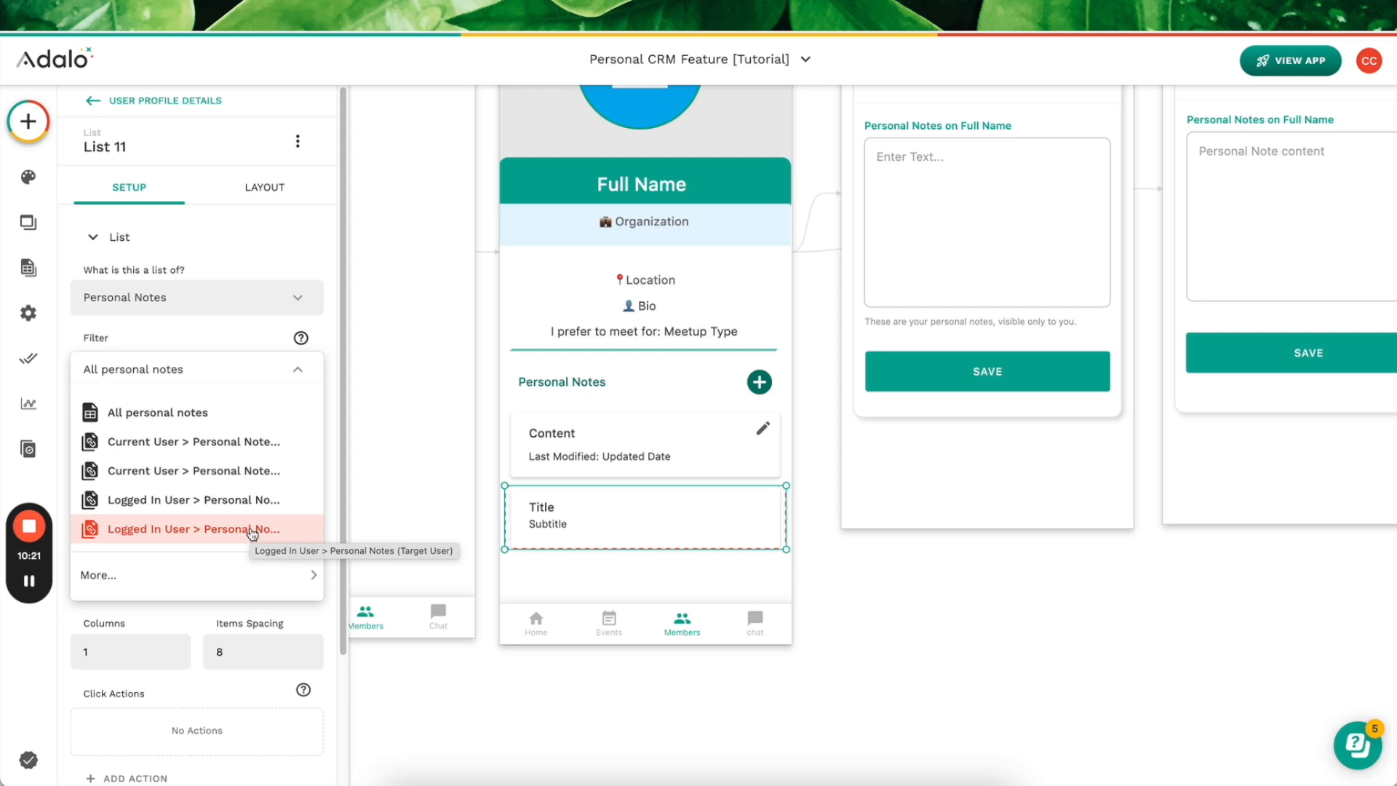
left_click(251, 503)
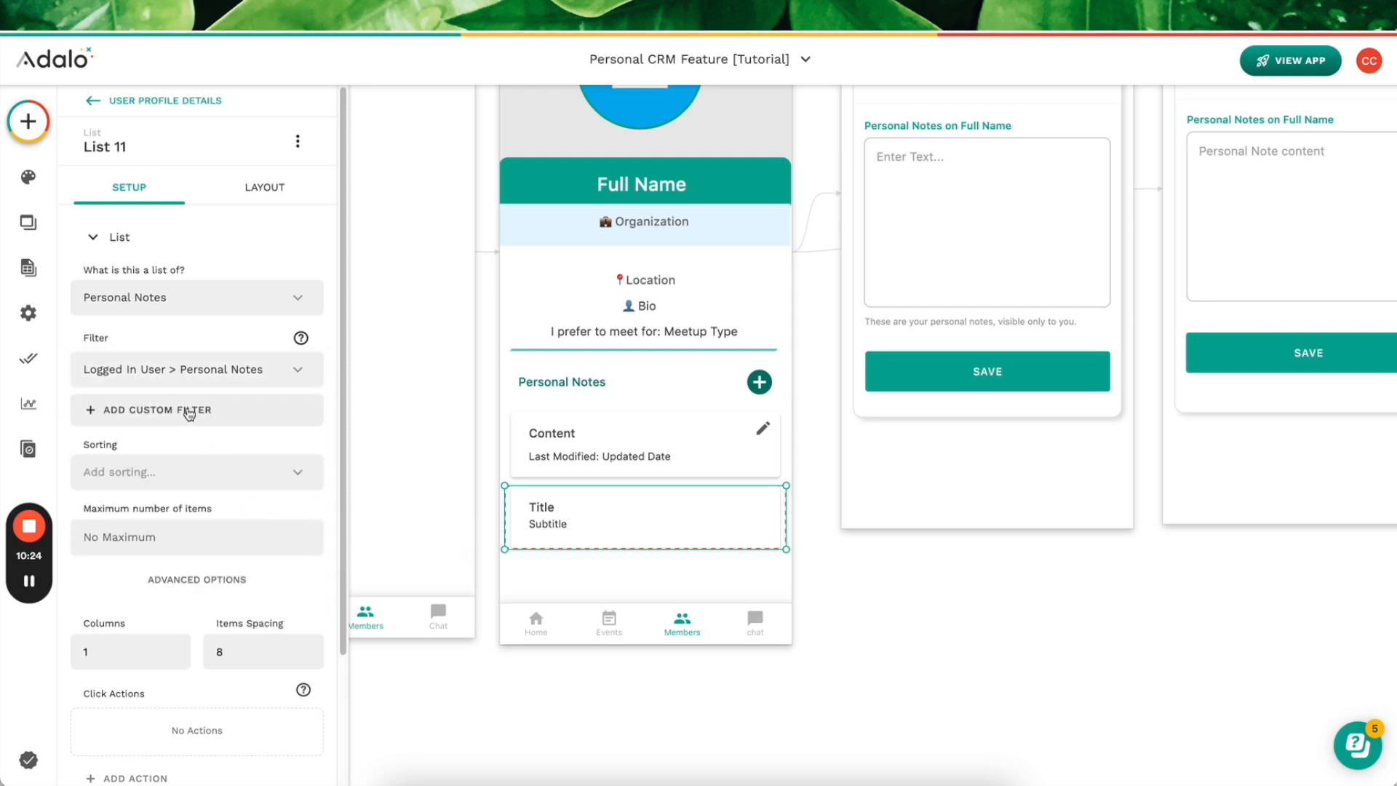
Step: Add a custom filter to the new notes list, based on the Target User's Email
left_click(188, 411)
left_click(301, 411)
left_click(184, 407)
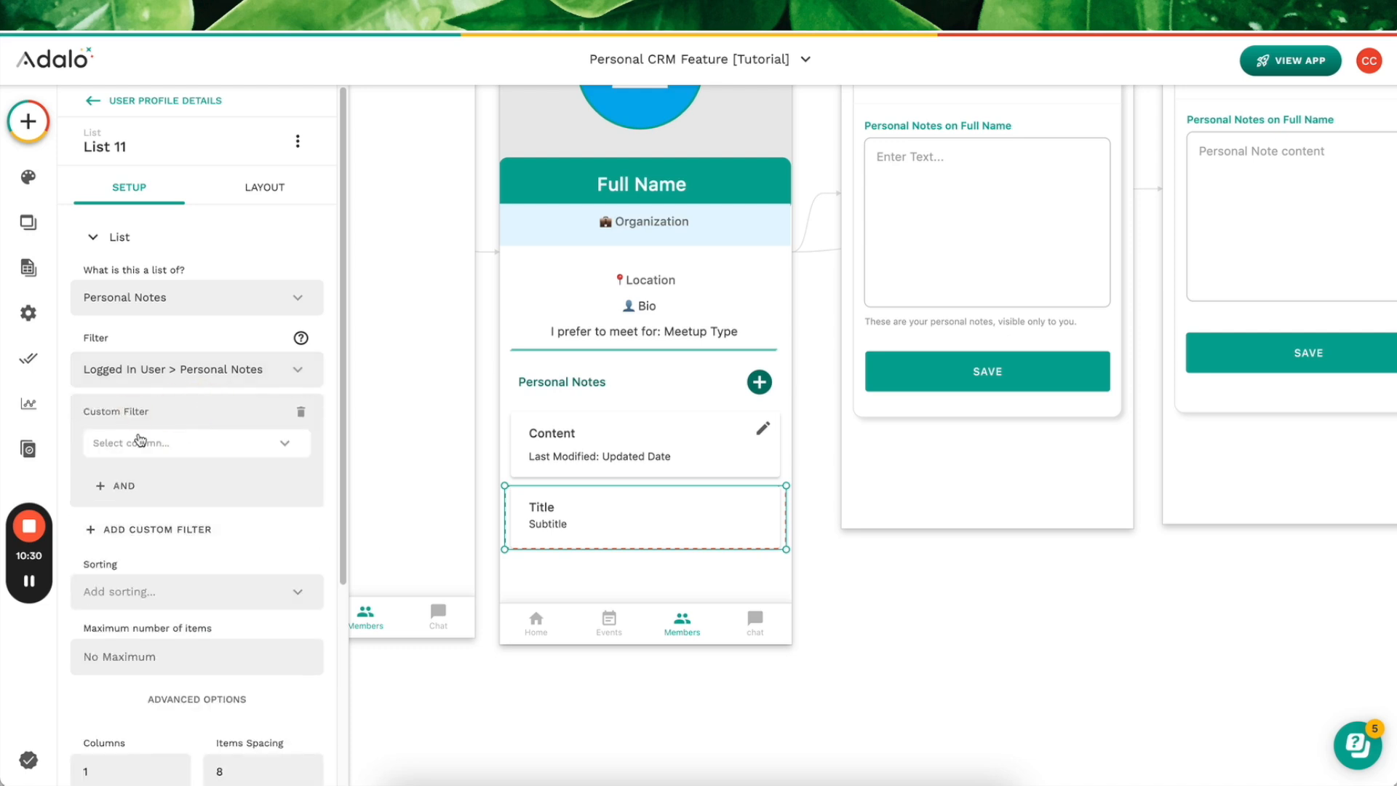
left_click(140, 441)
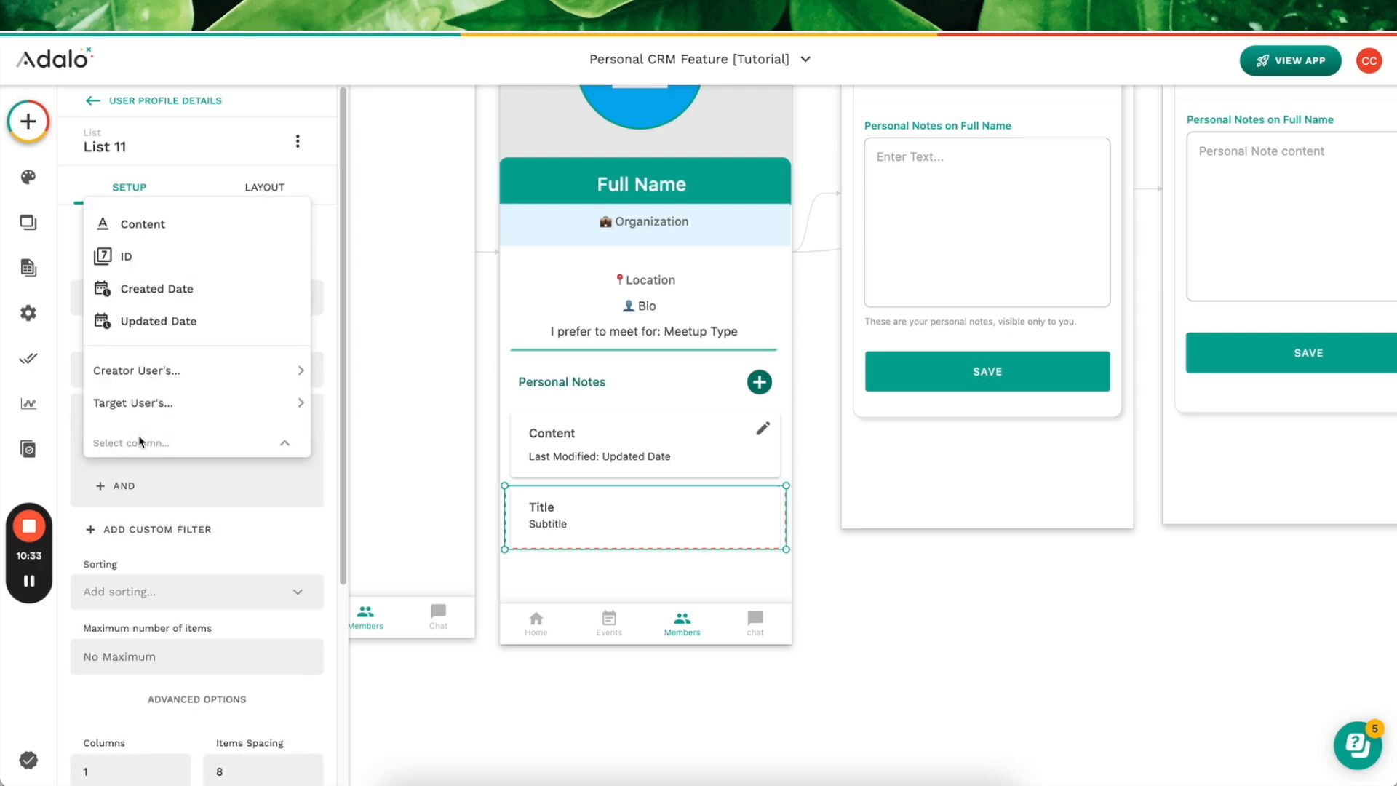
mouse_move(302, 402)
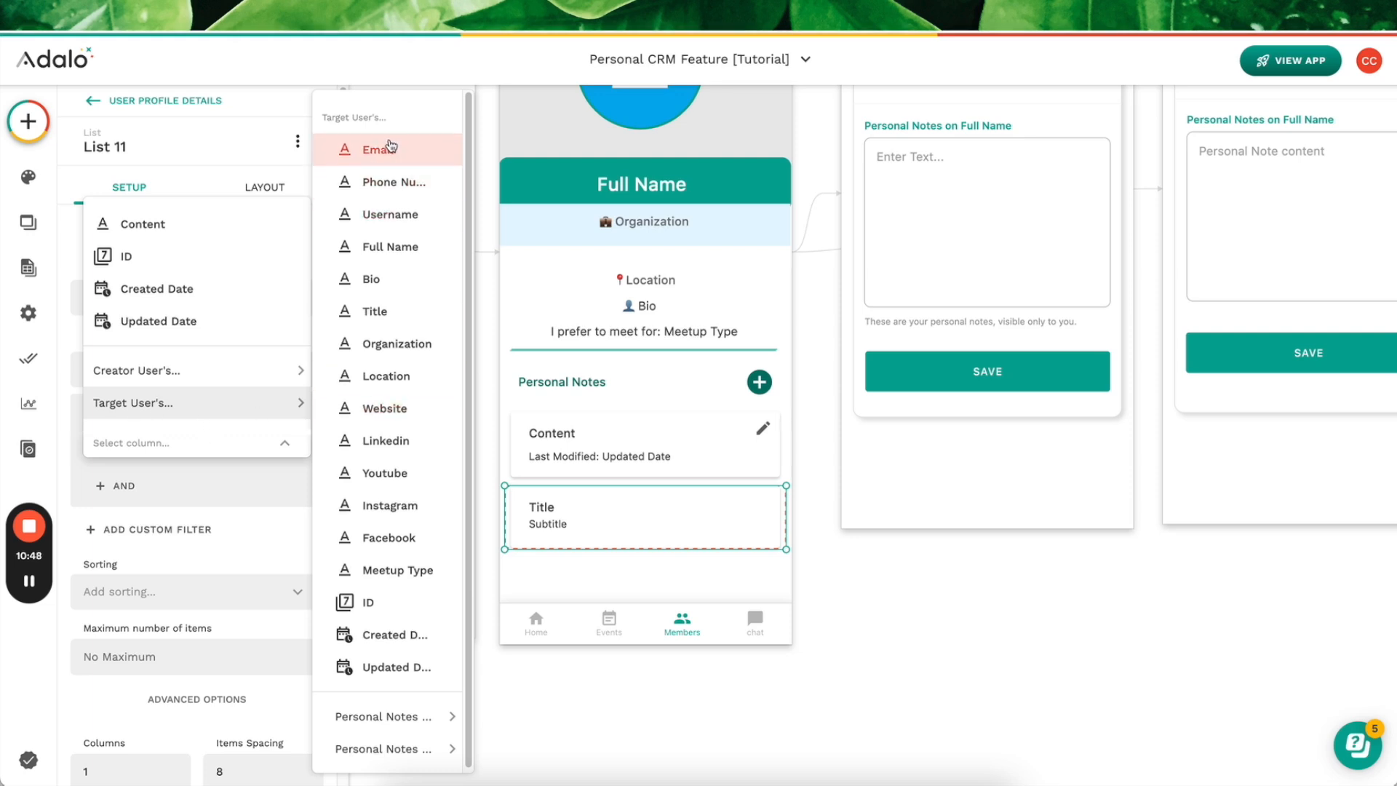
left_click(391, 148)
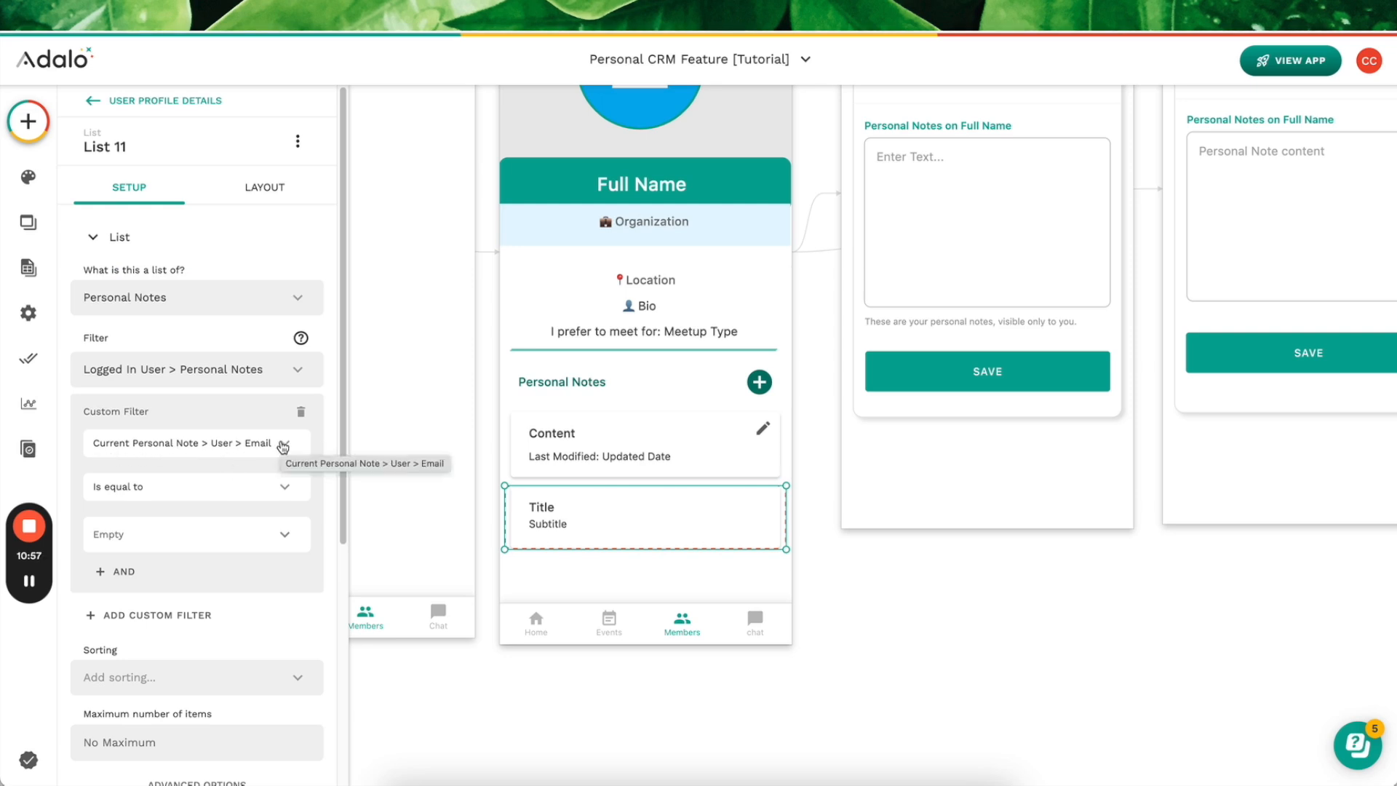
scroll(602, 514, "up", 2)
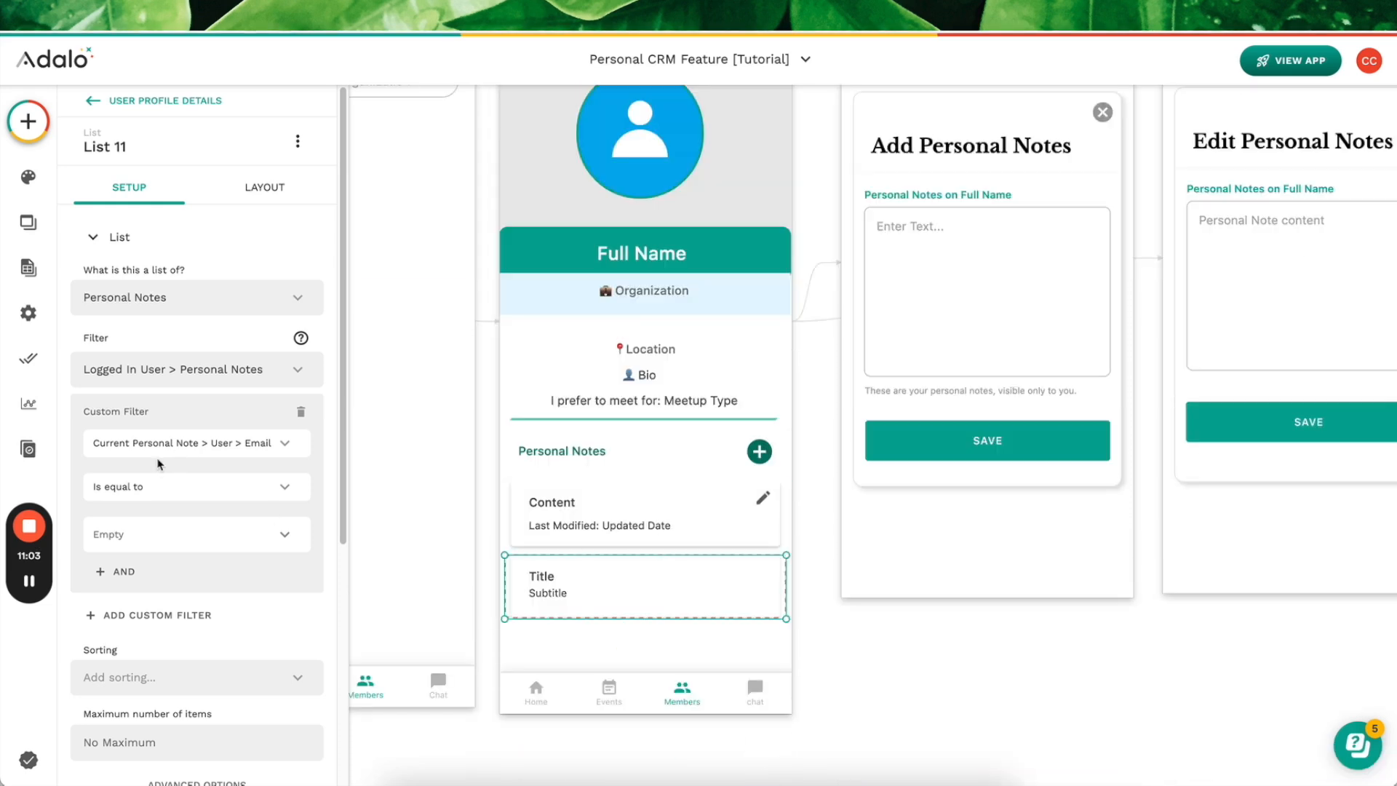
Step: Complete the list's custom filter so the email is equal to Current User > Email
left_click(159, 486)
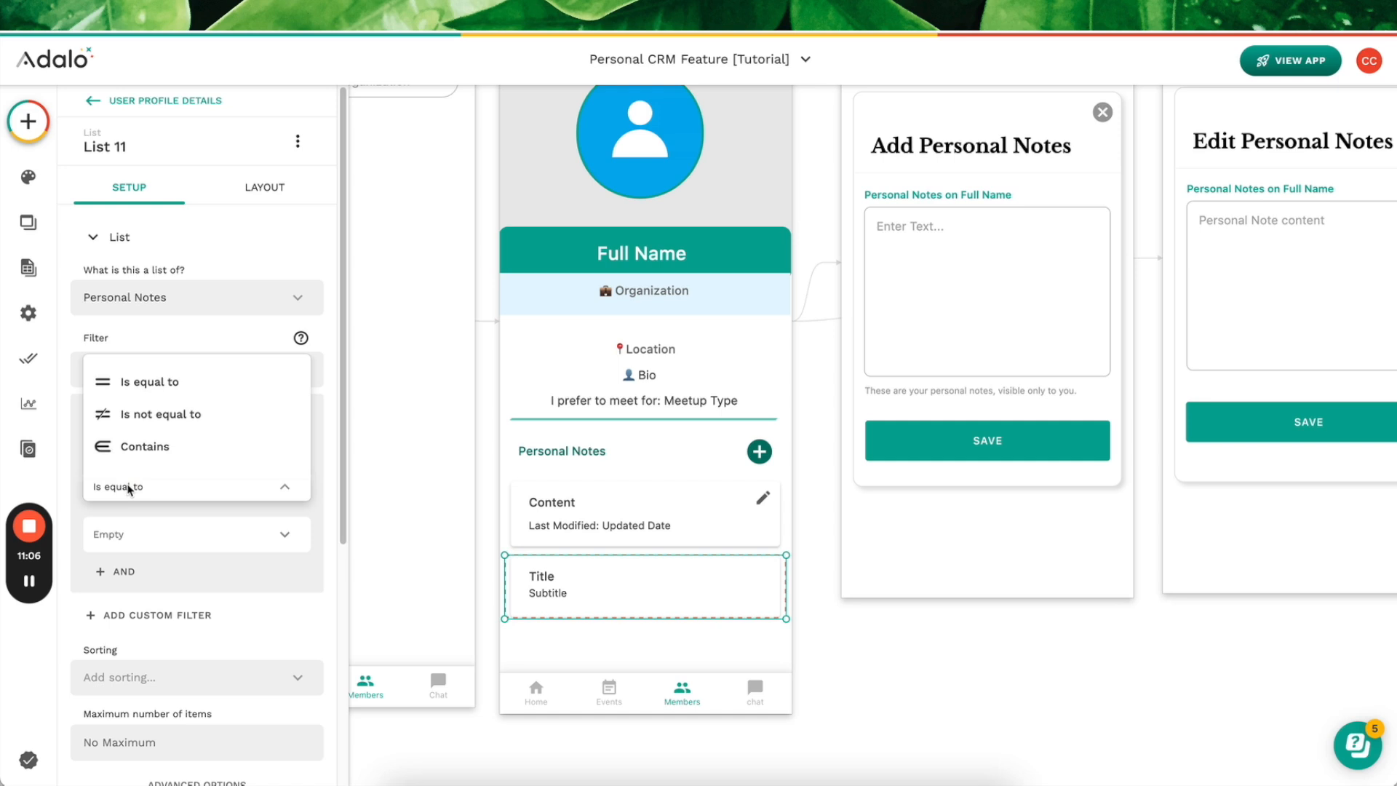
left_click(136, 493)
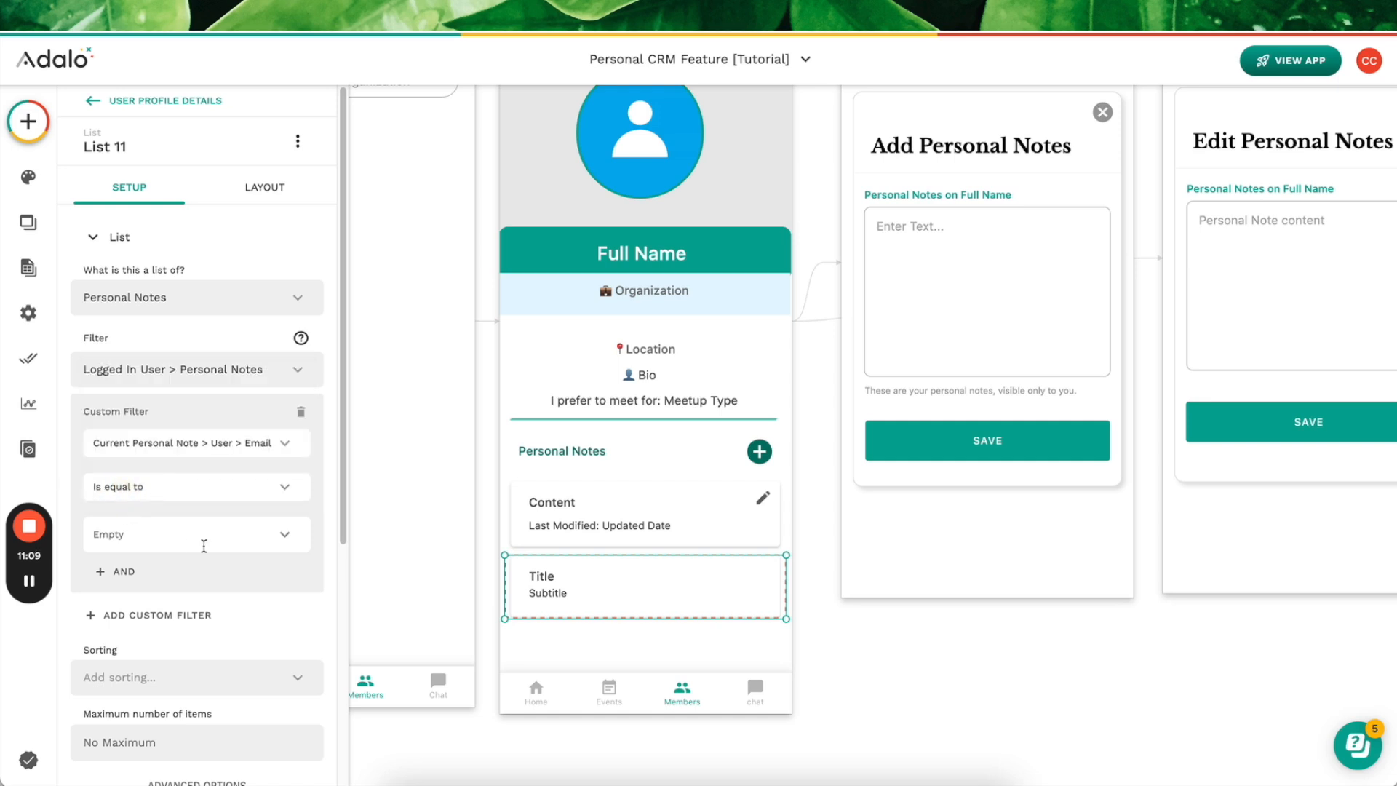
left_click(284, 534)
mouse_move(291, 366)
left_click(418, 294)
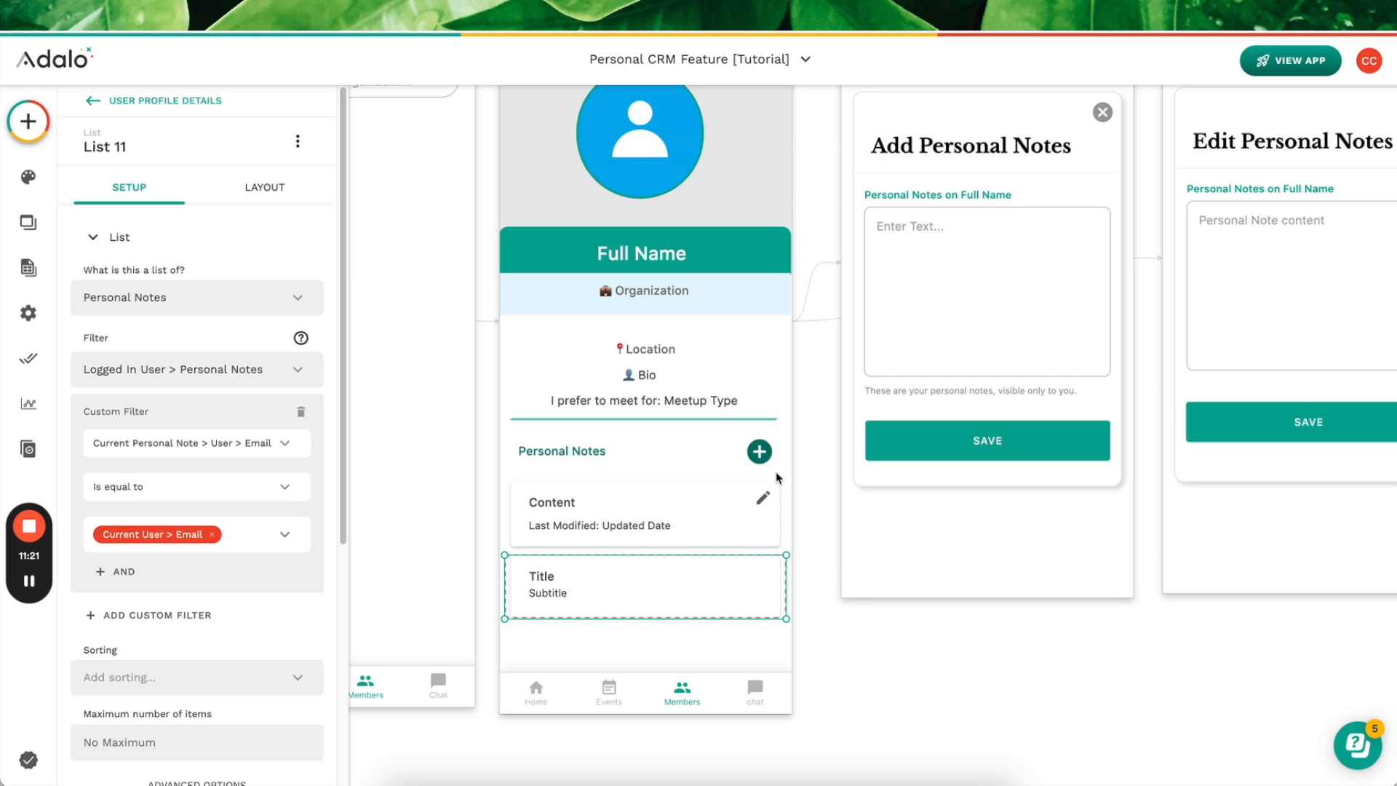
scroll(776, 476, "up", 3)
scroll(621, 431, "down", 1)
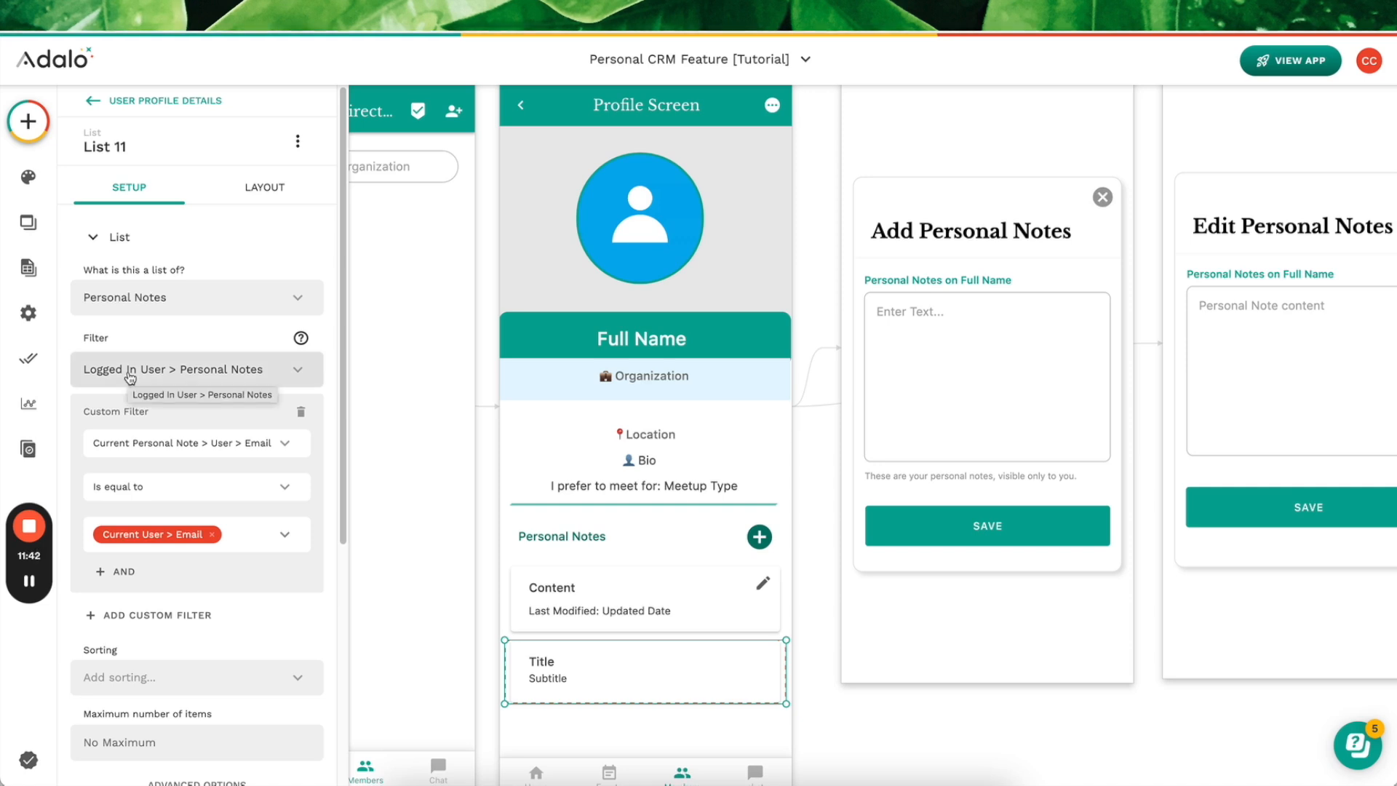
Step: Add a text component reading "personal notes" directly beneath the Personal Notes heading on the profile screen
left_click(622, 539)
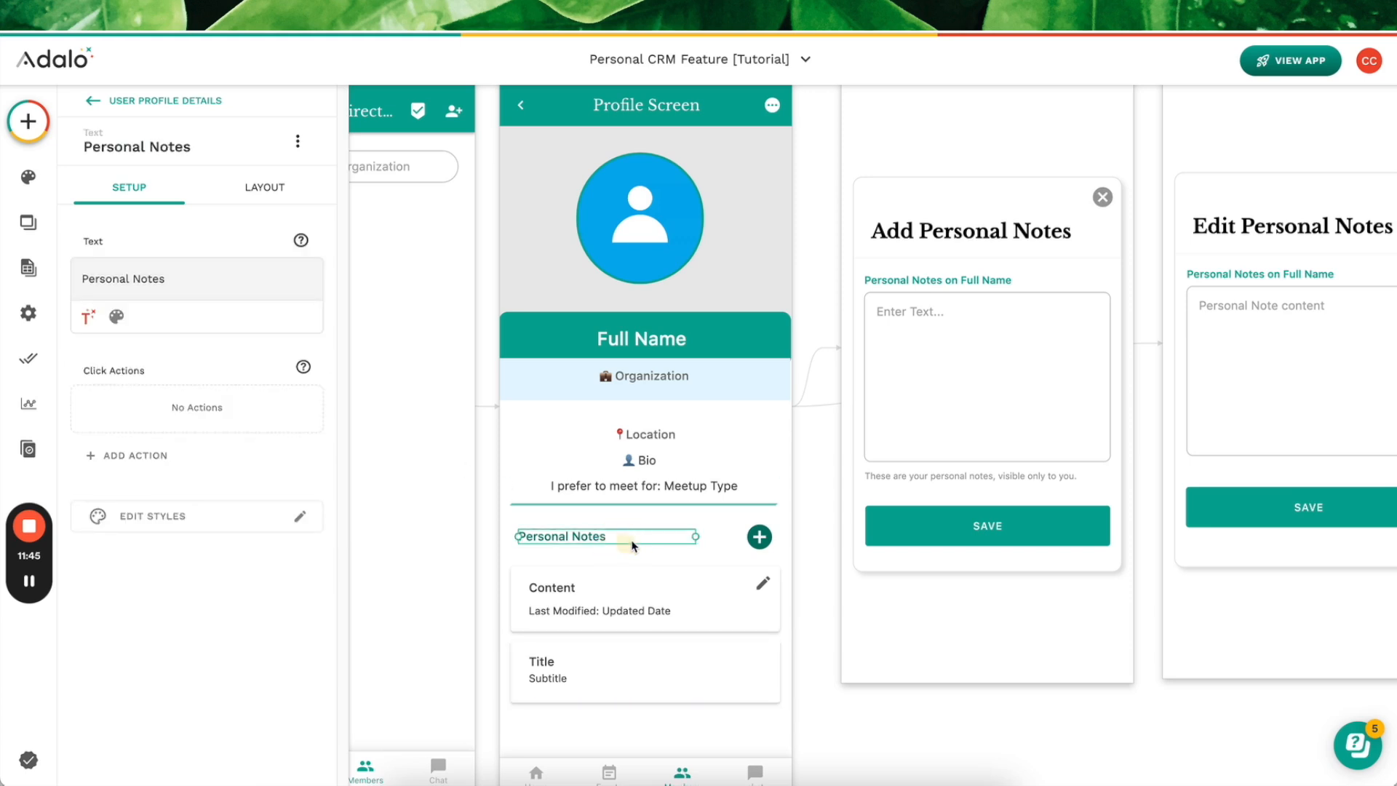
left_click(700, 526)
left_click(603, 536)
left_click(27, 121)
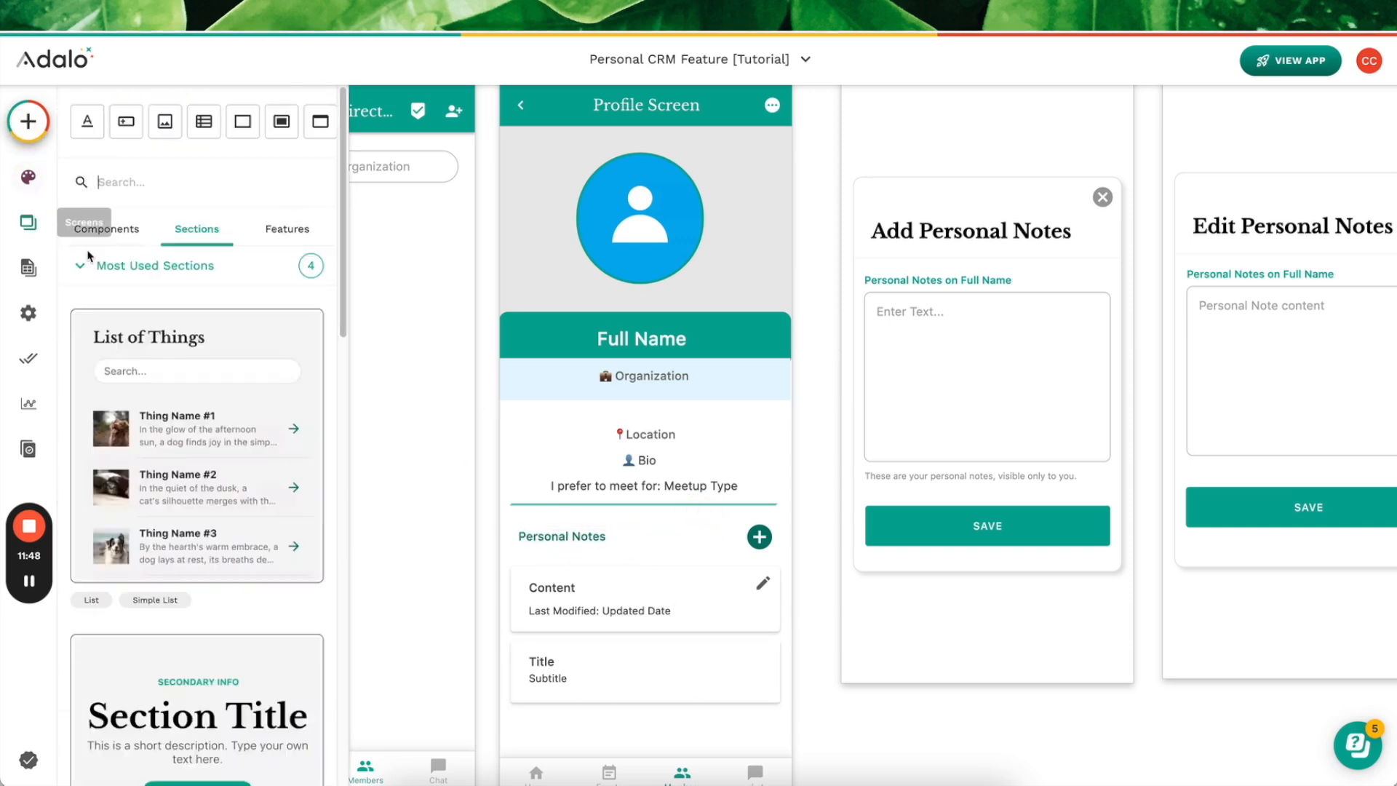
left_click(566, 549)
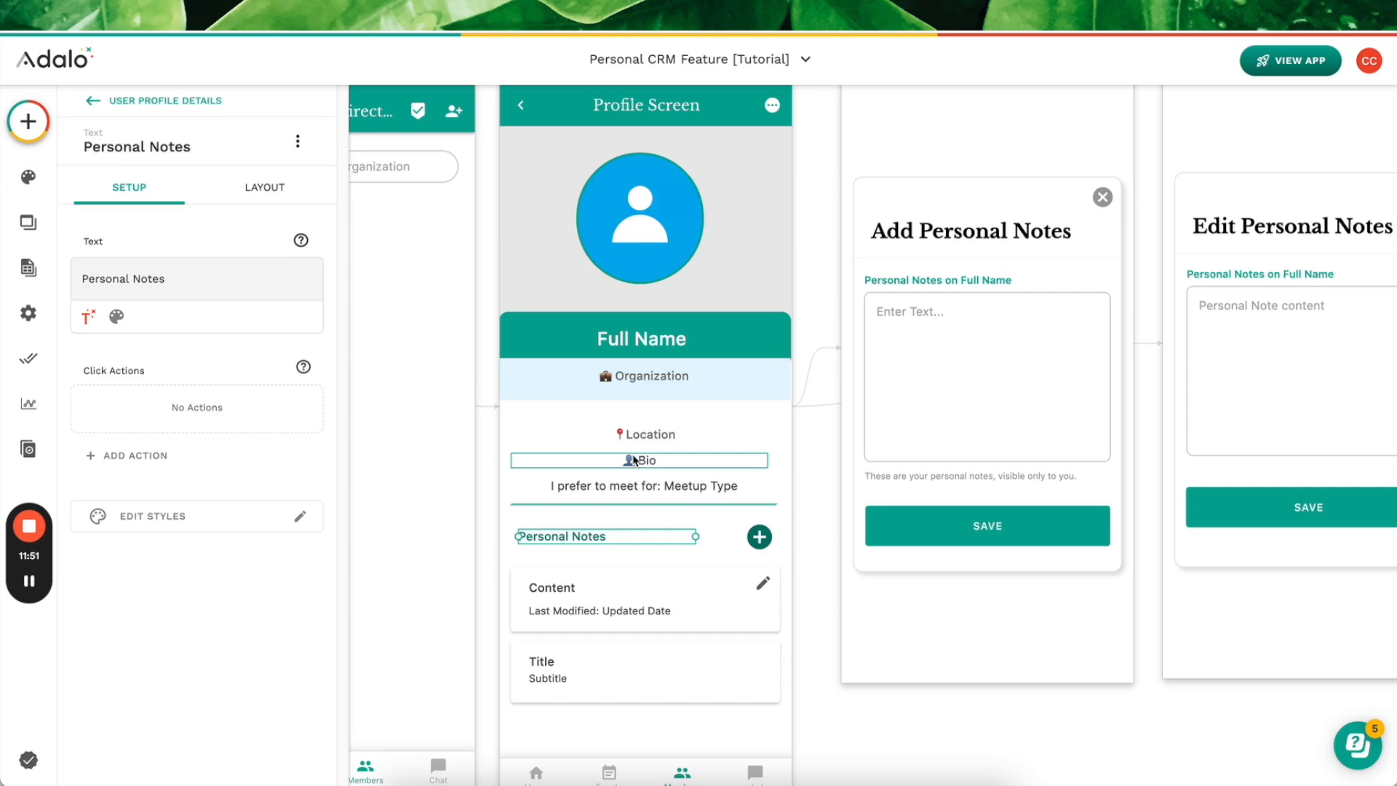
key("Escape")
left_click(28, 121)
type("text")
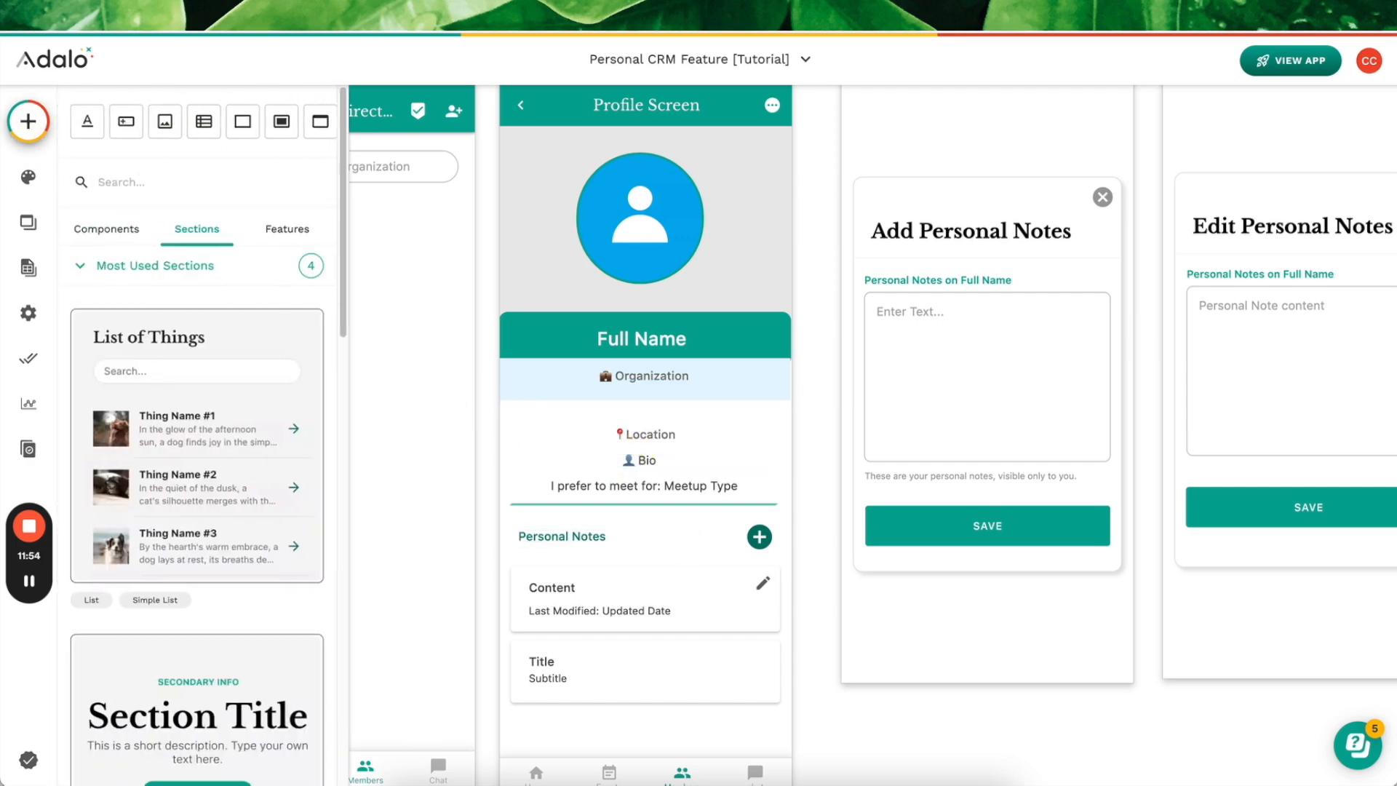
scroll(196, 437, "down", 15)
scroll(196, 437, "up", 3)
left_click_drag(134, 274, 571, 560)
type("p")
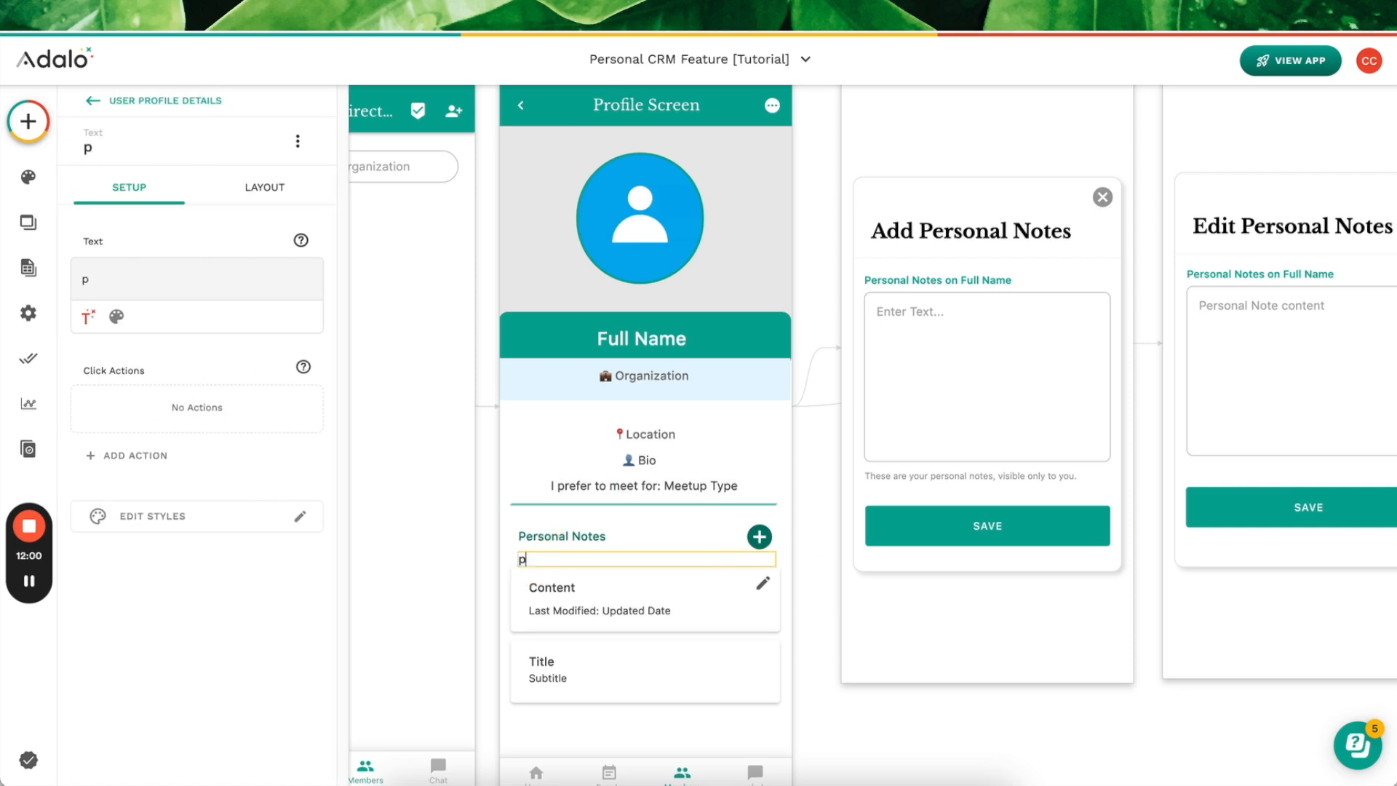
type("ersonal notes")
Step: Color the added "personal notes" text in the primary teal and delete the text from the profile screen
left_click(116, 316)
left_click(309, 317)
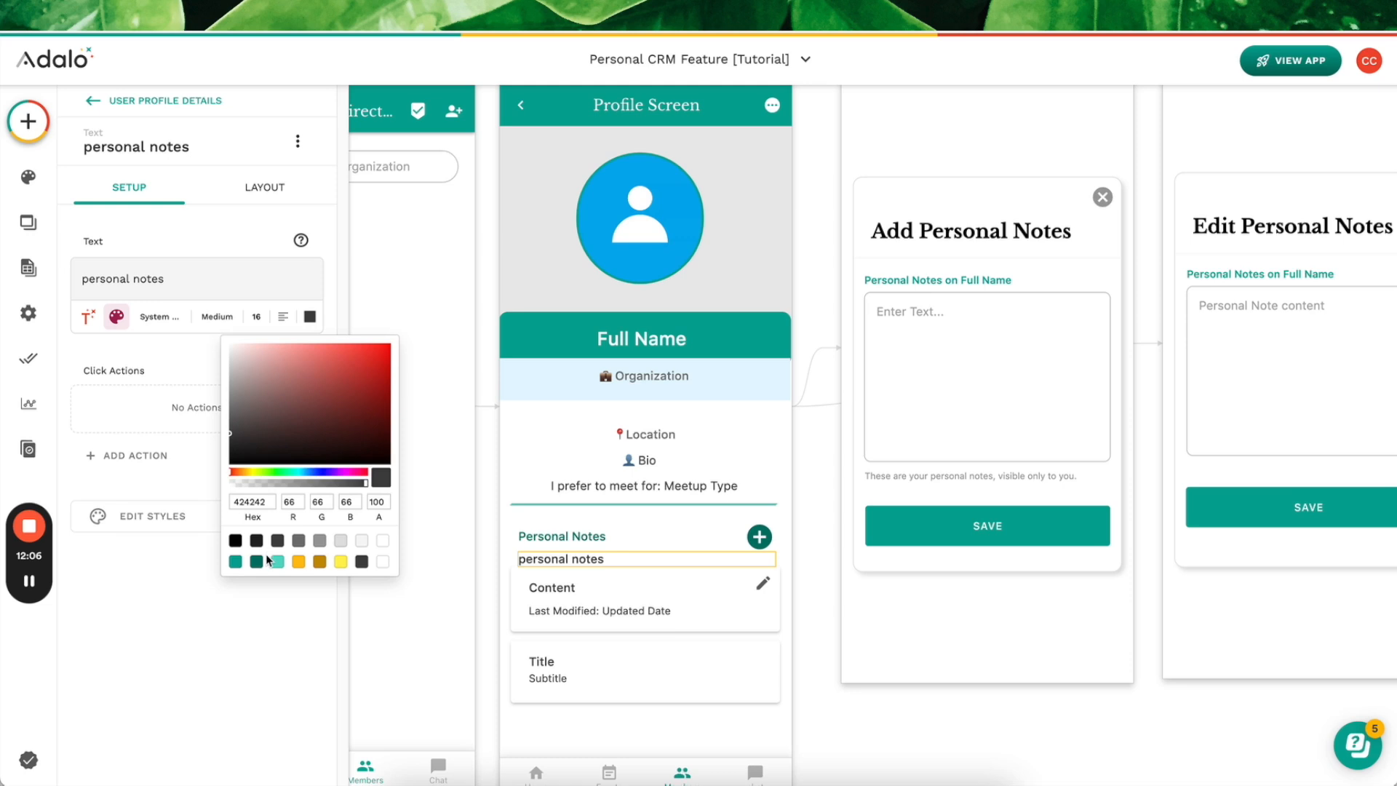
left_click(235, 560)
left_click(284, 265)
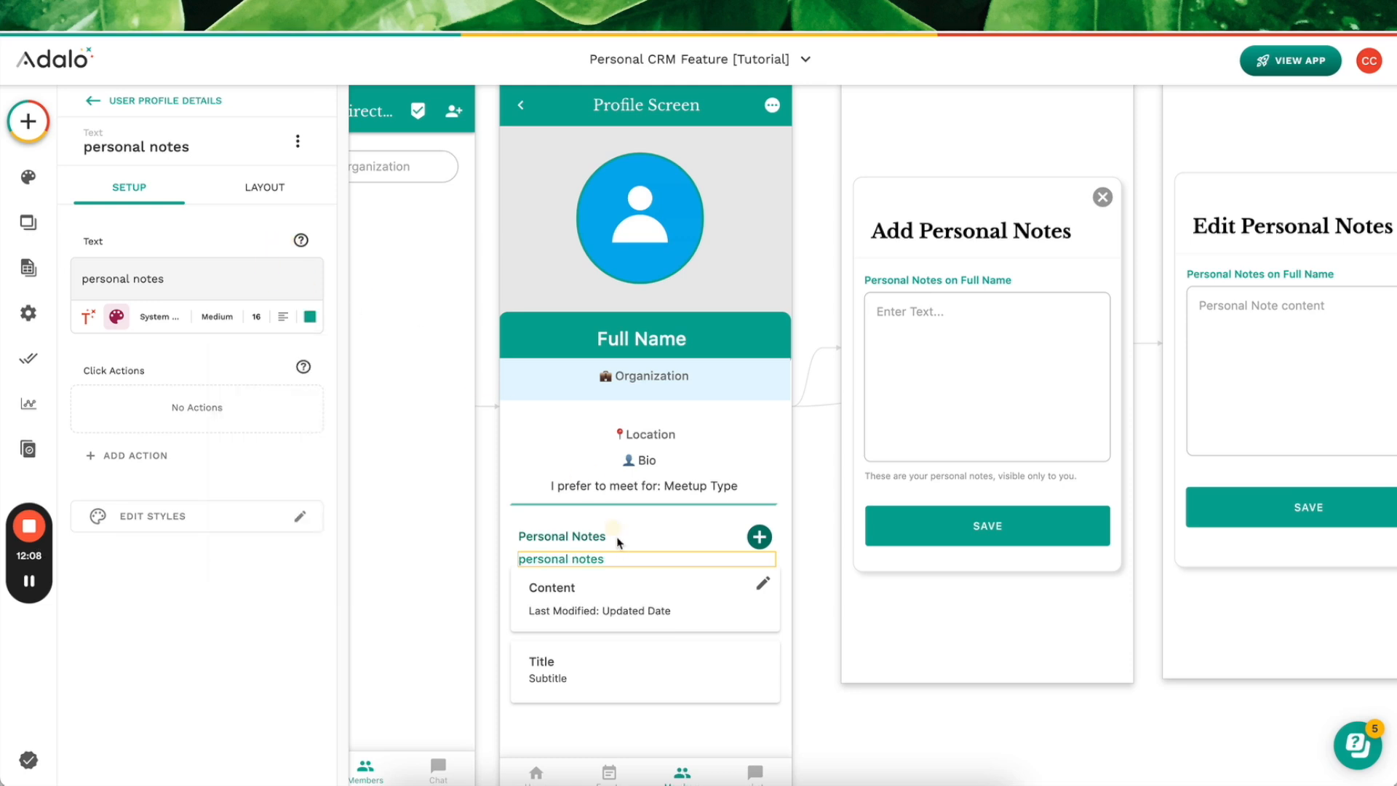
left_click(691, 551)
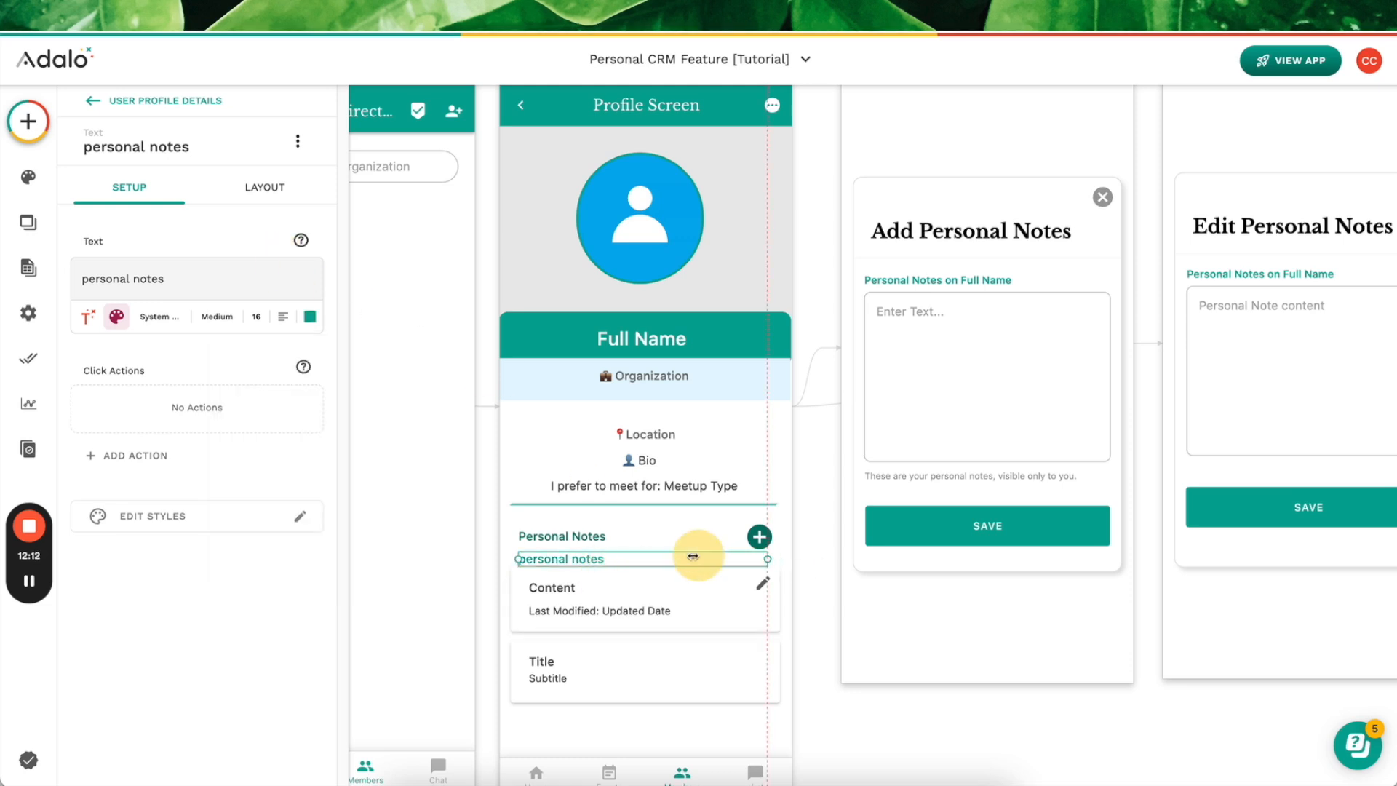
key("Delete")
Step: Examine the add icon's link to the Personal Note Add Modal and the note input field on that modal
left_click(759, 537)
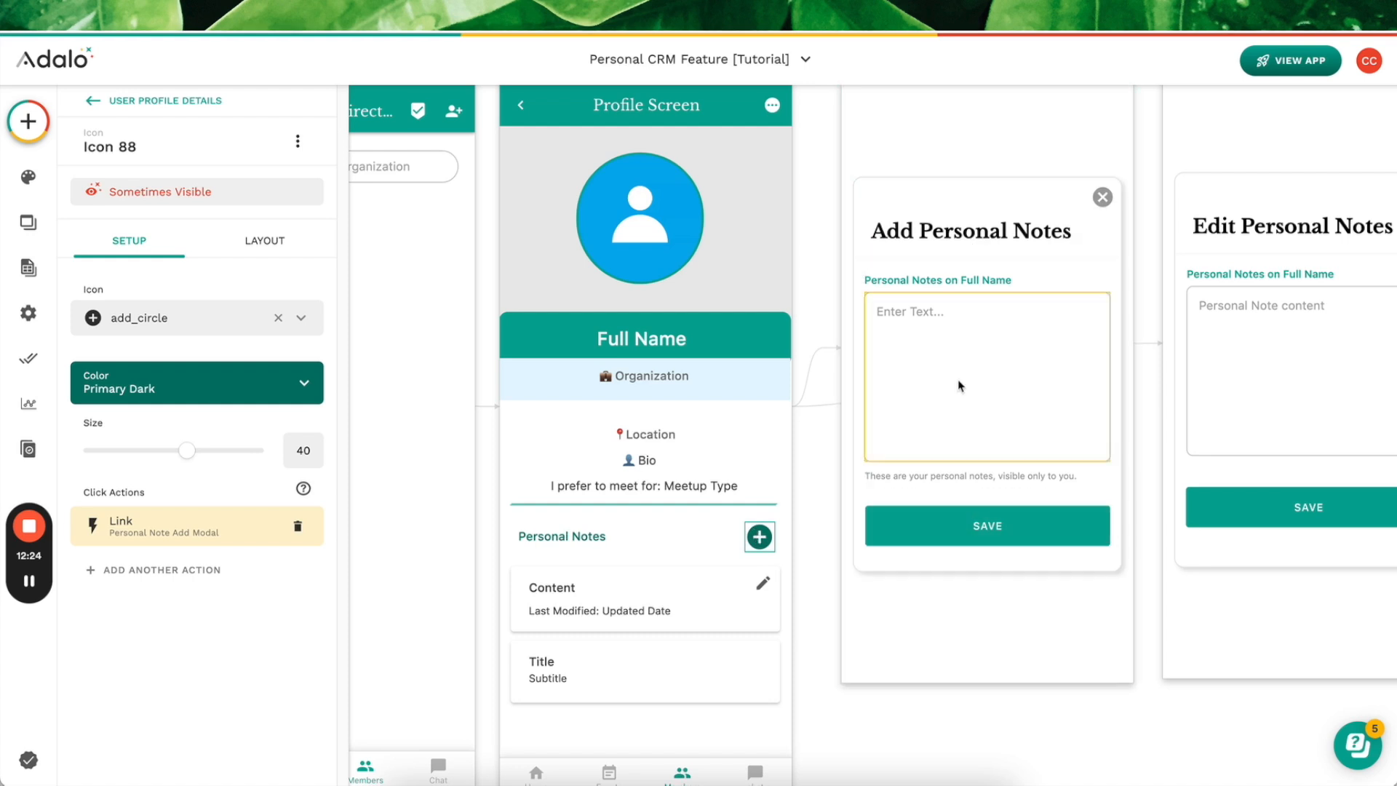
left_click(962, 339)
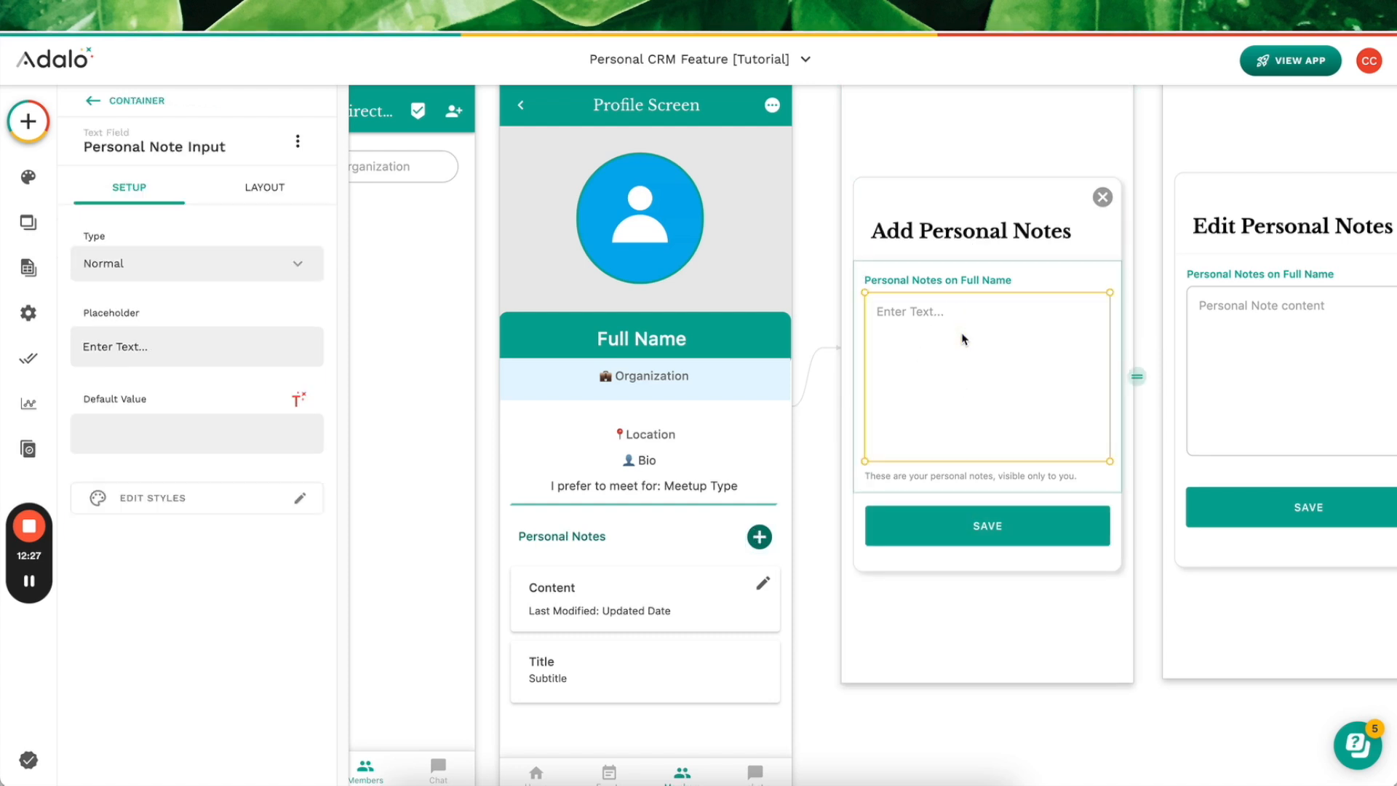
left_click(759, 537)
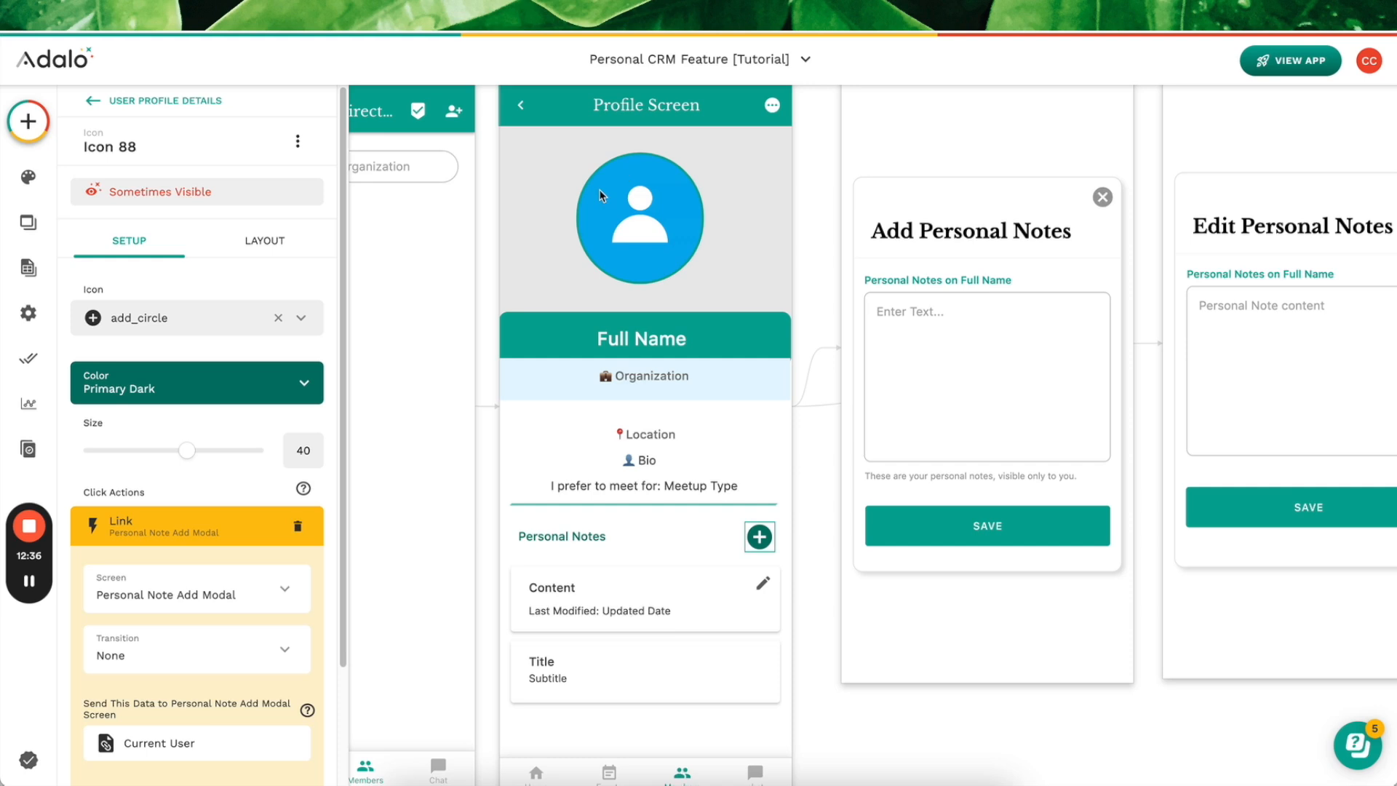
left_click(915, 330)
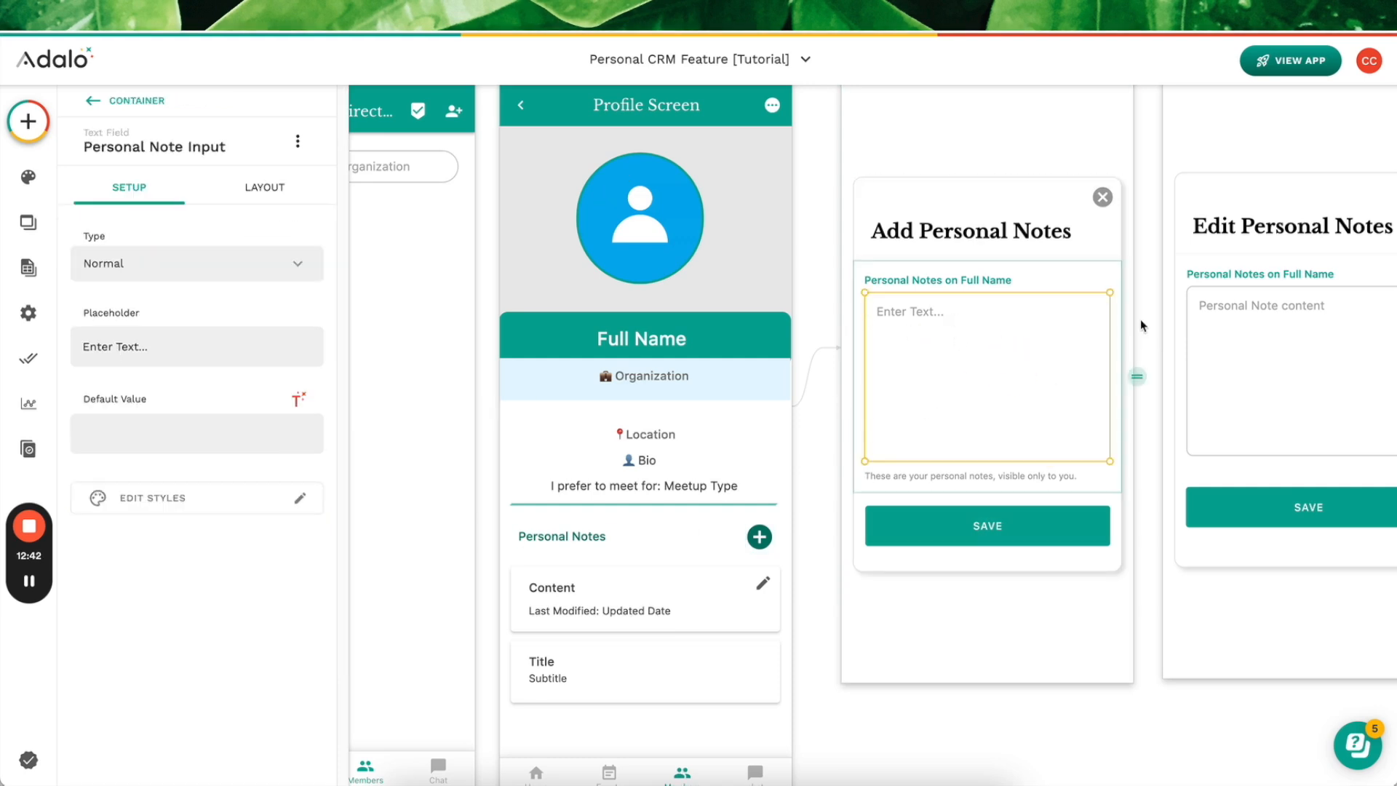
Step: Examine the modal Save button's Create Personal Note action and the name of the input field that feeds it
left_click(1009, 538)
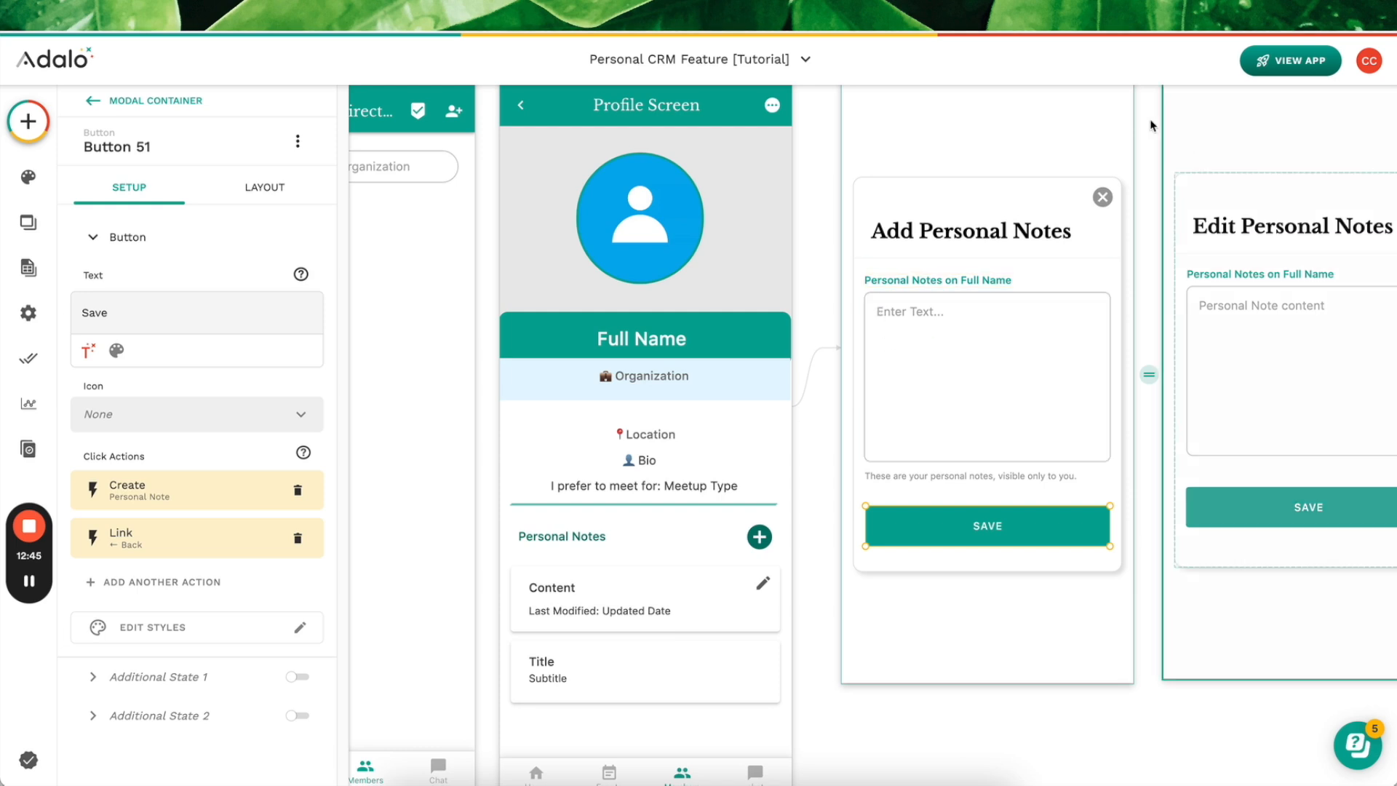
left_click(240, 483)
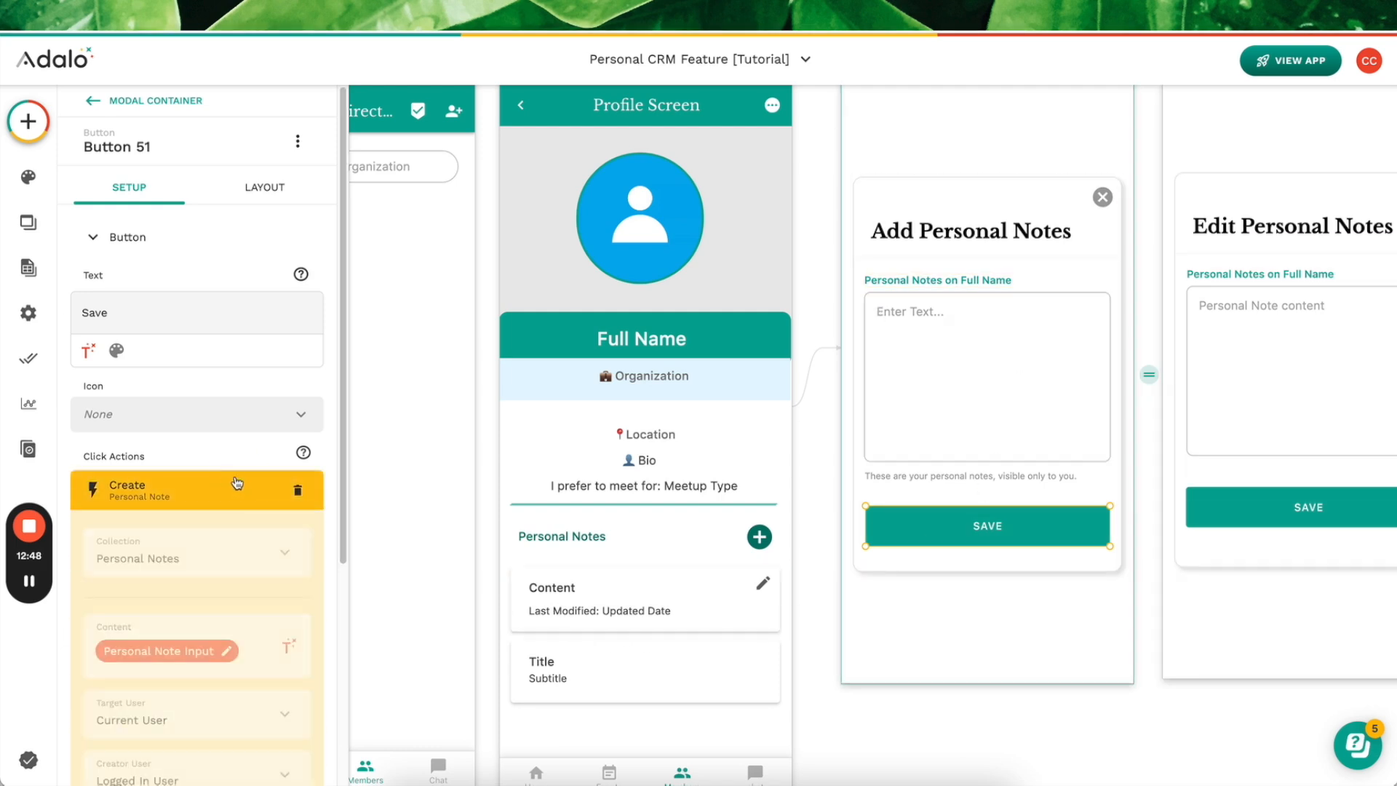
scroll(204, 487, "down", 2)
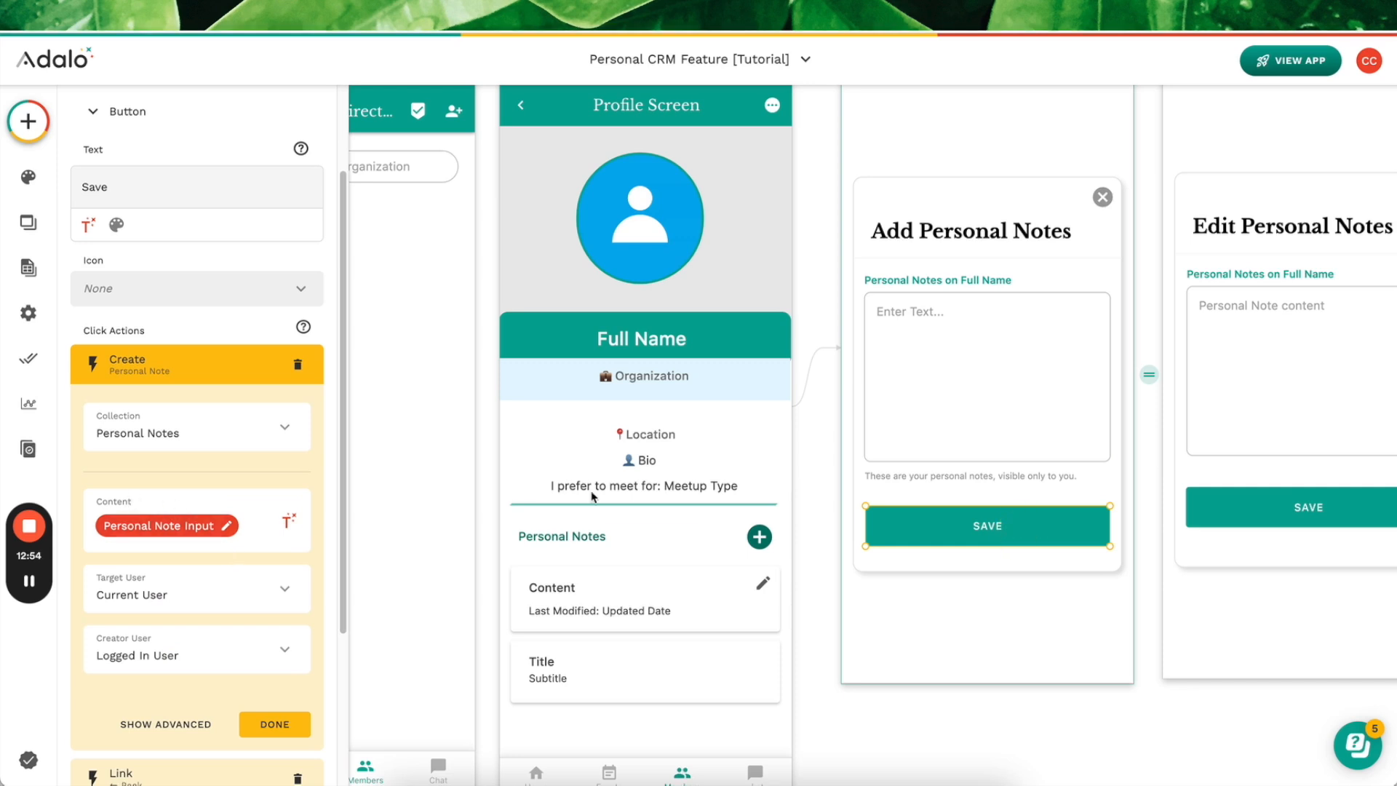
left_click(915, 347)
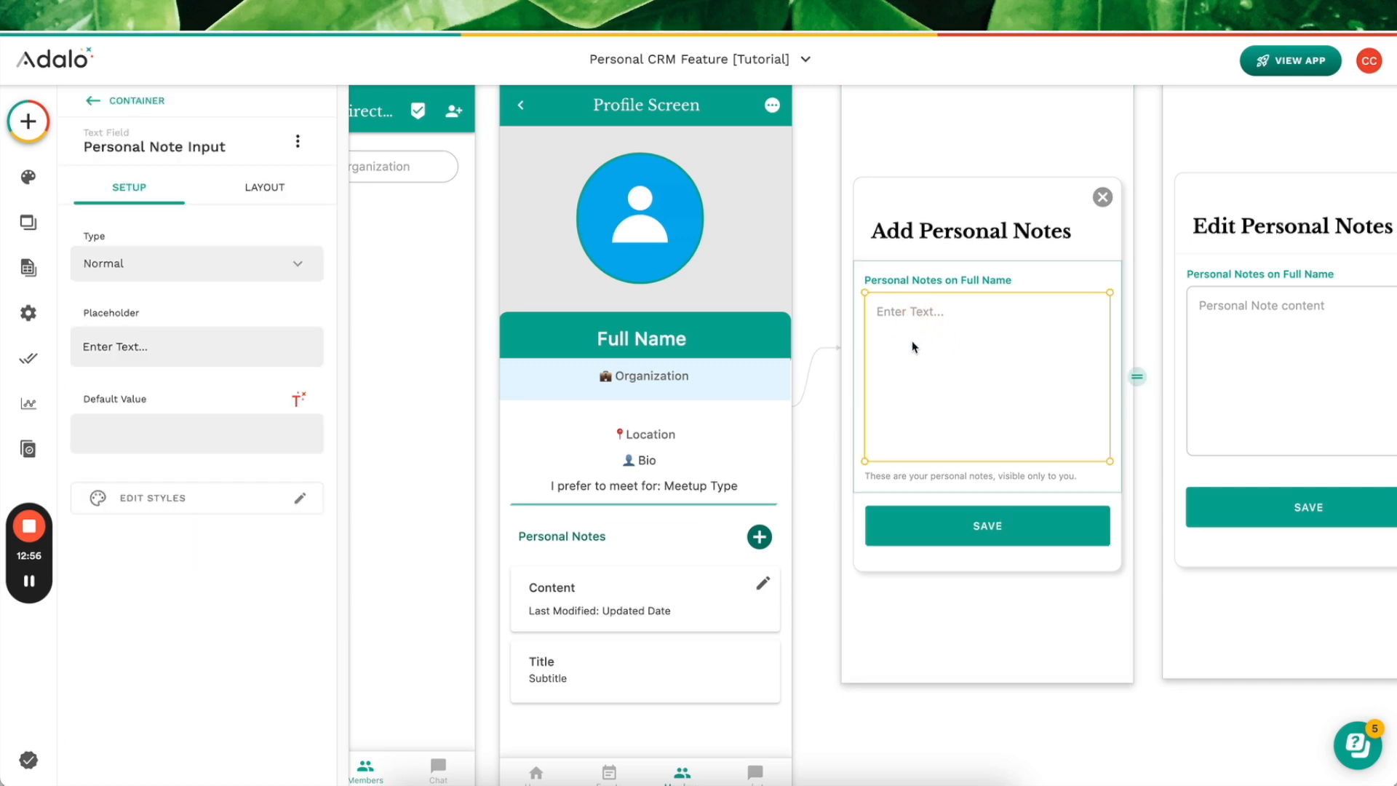
left_click(177, 152)
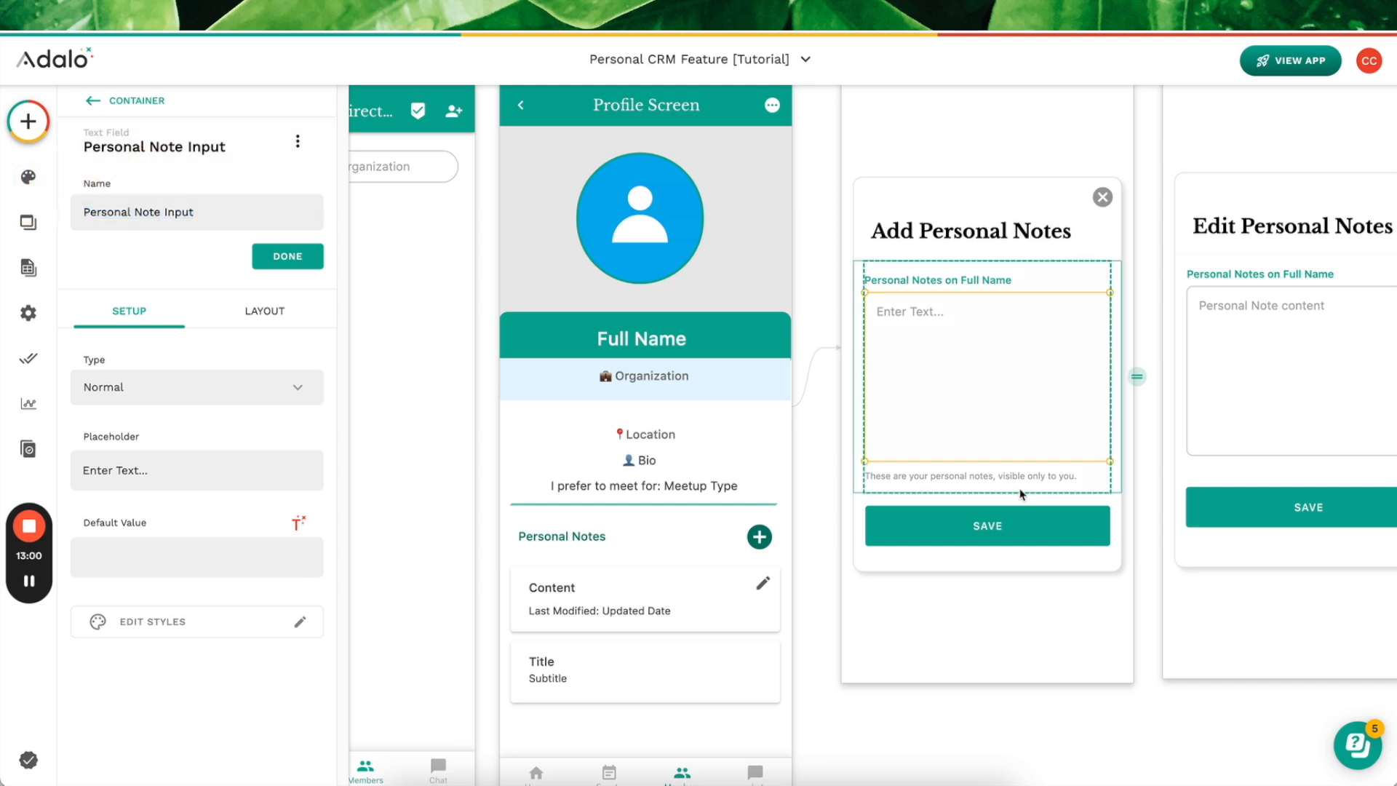
left_click(991, 524)
scroll(187, 515, "down", 2)
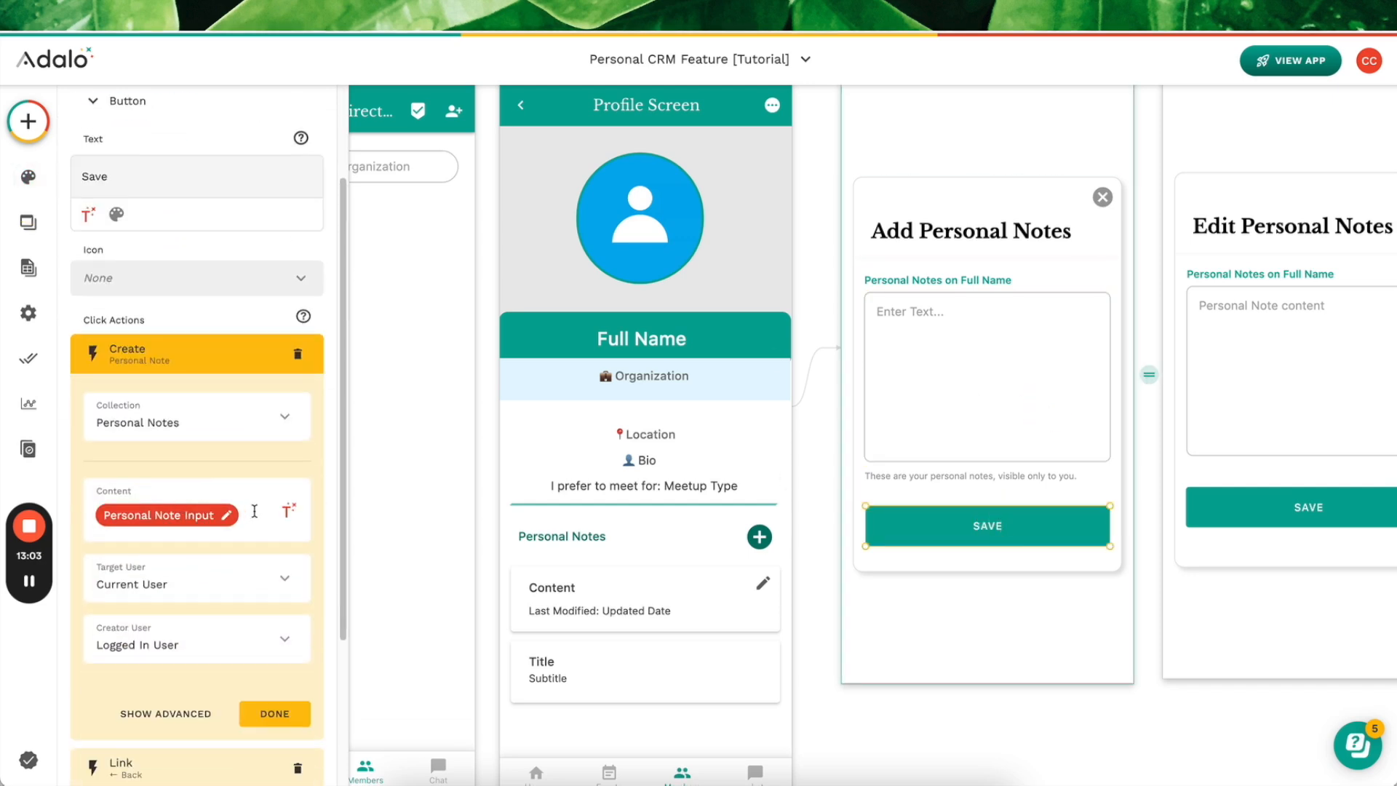
Step: Inspect the magic text sources available for the Content field of the Create Personal Note action
left_click(288, 510)
left_click(296, 522)
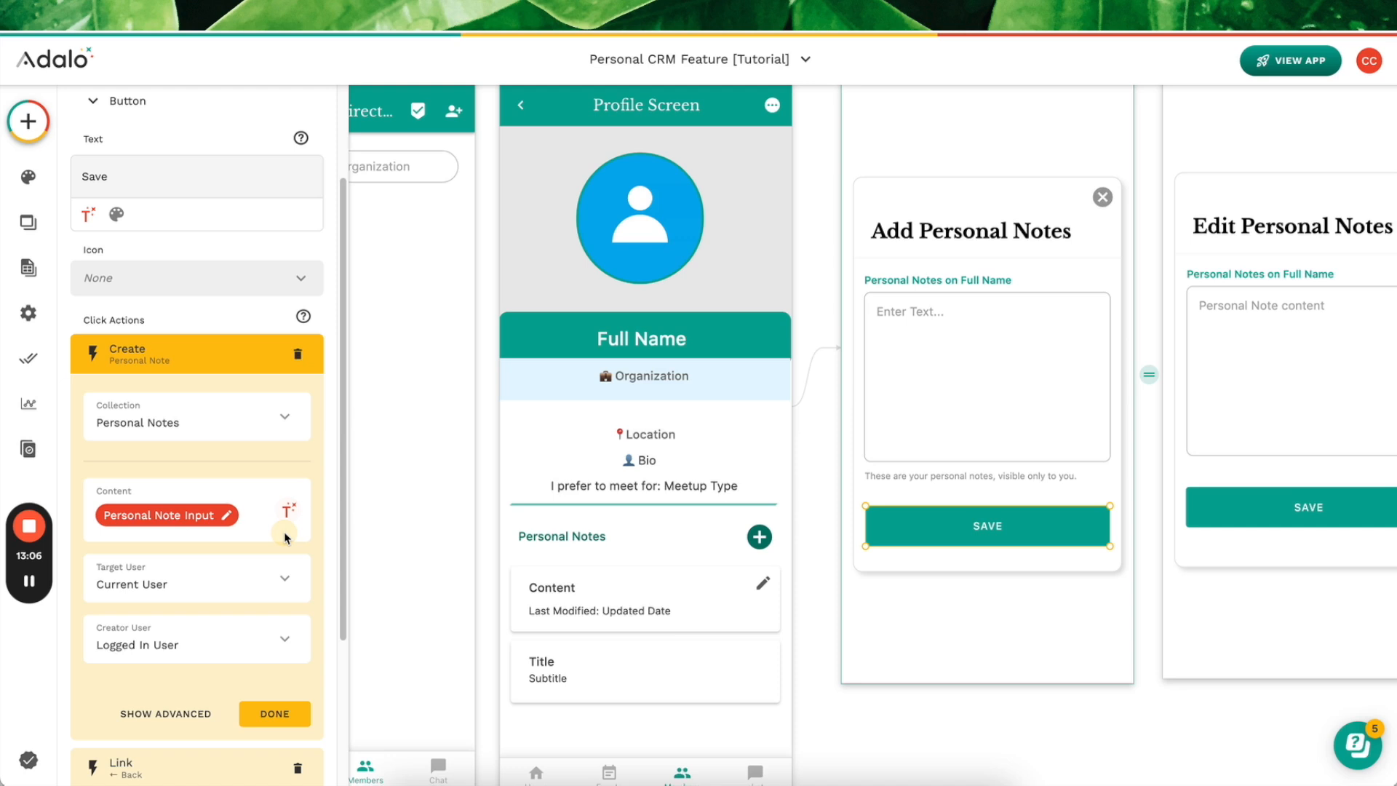
left_click(298, 521)
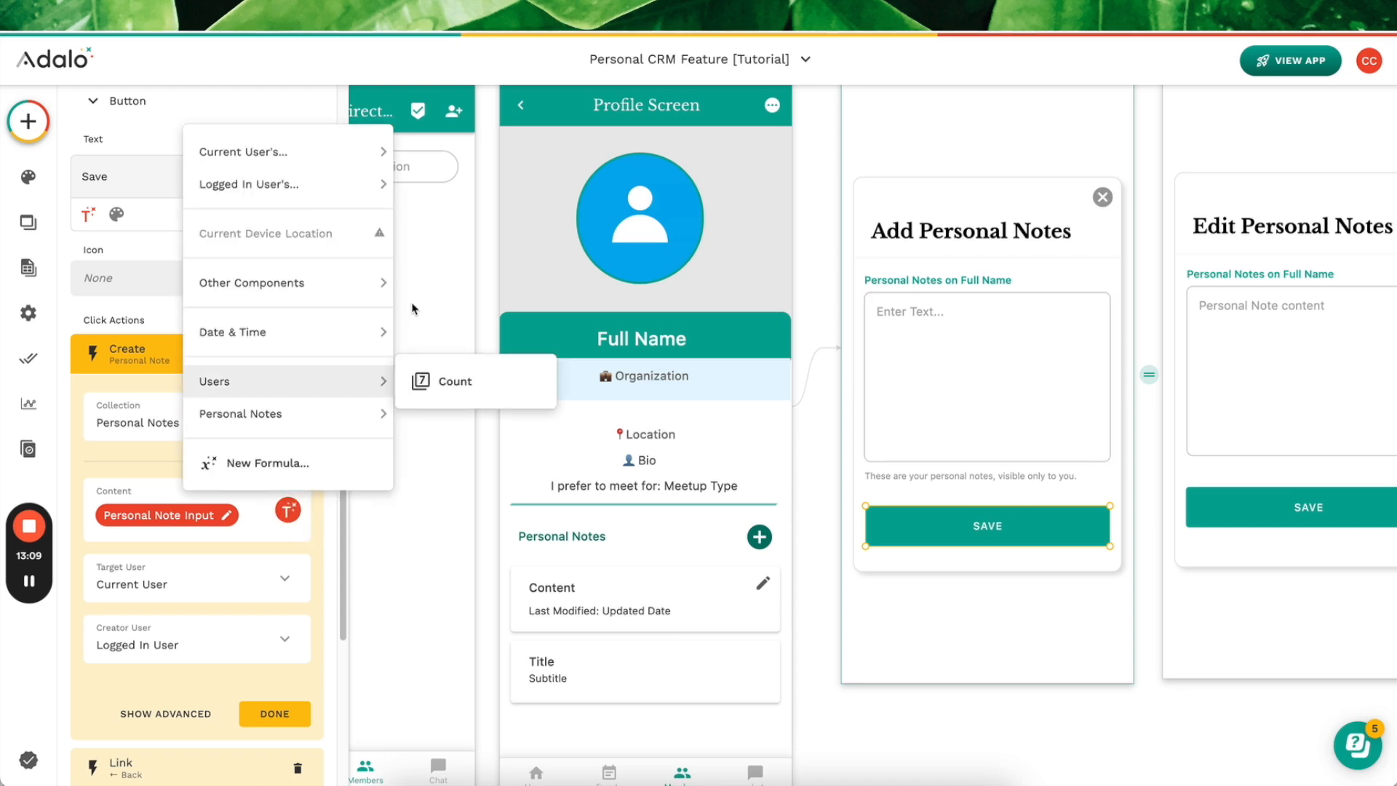
left_click(452, 287)
left_click(240, 555)
left_click(294, 500)
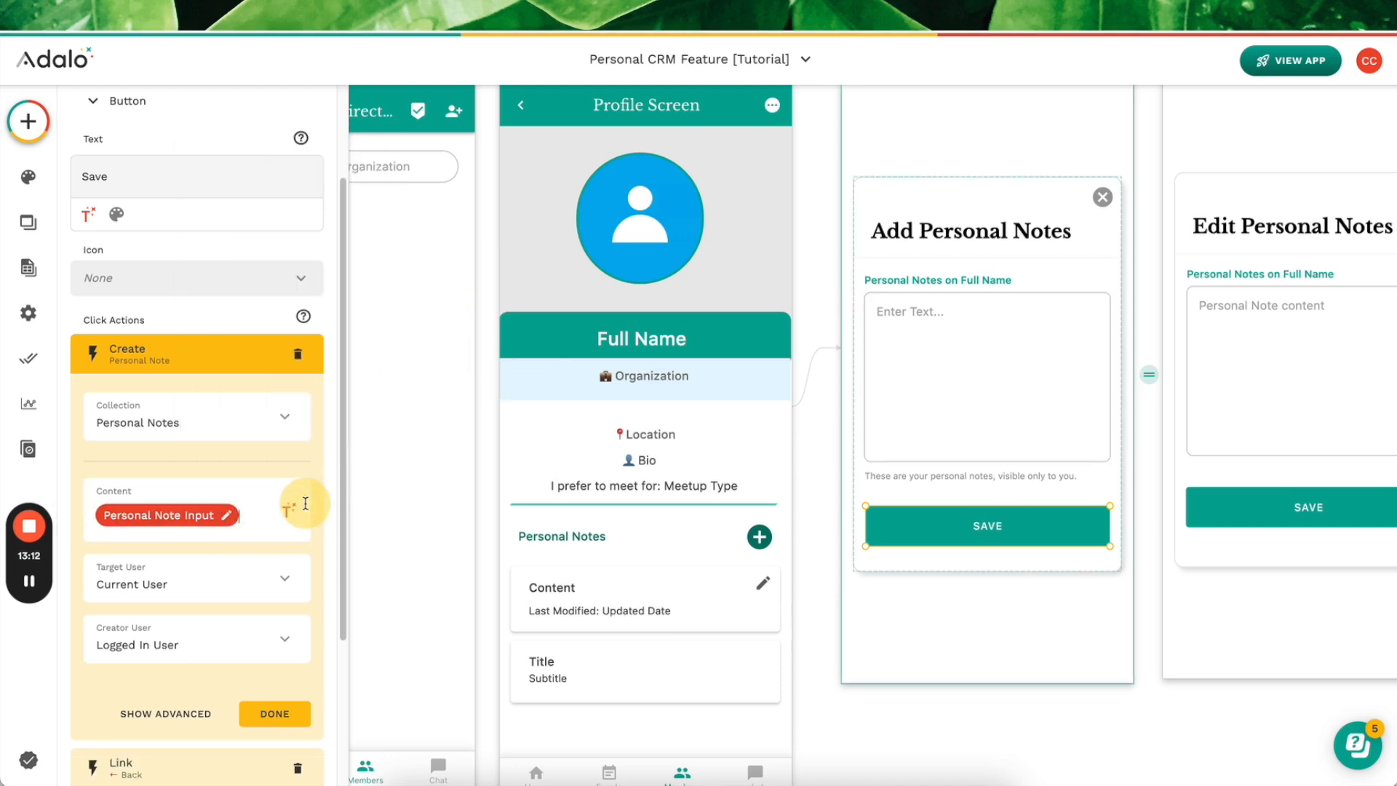
Step: Review the Target User and Creator User choices in the Create Personal Note action
left_click(180, 584)
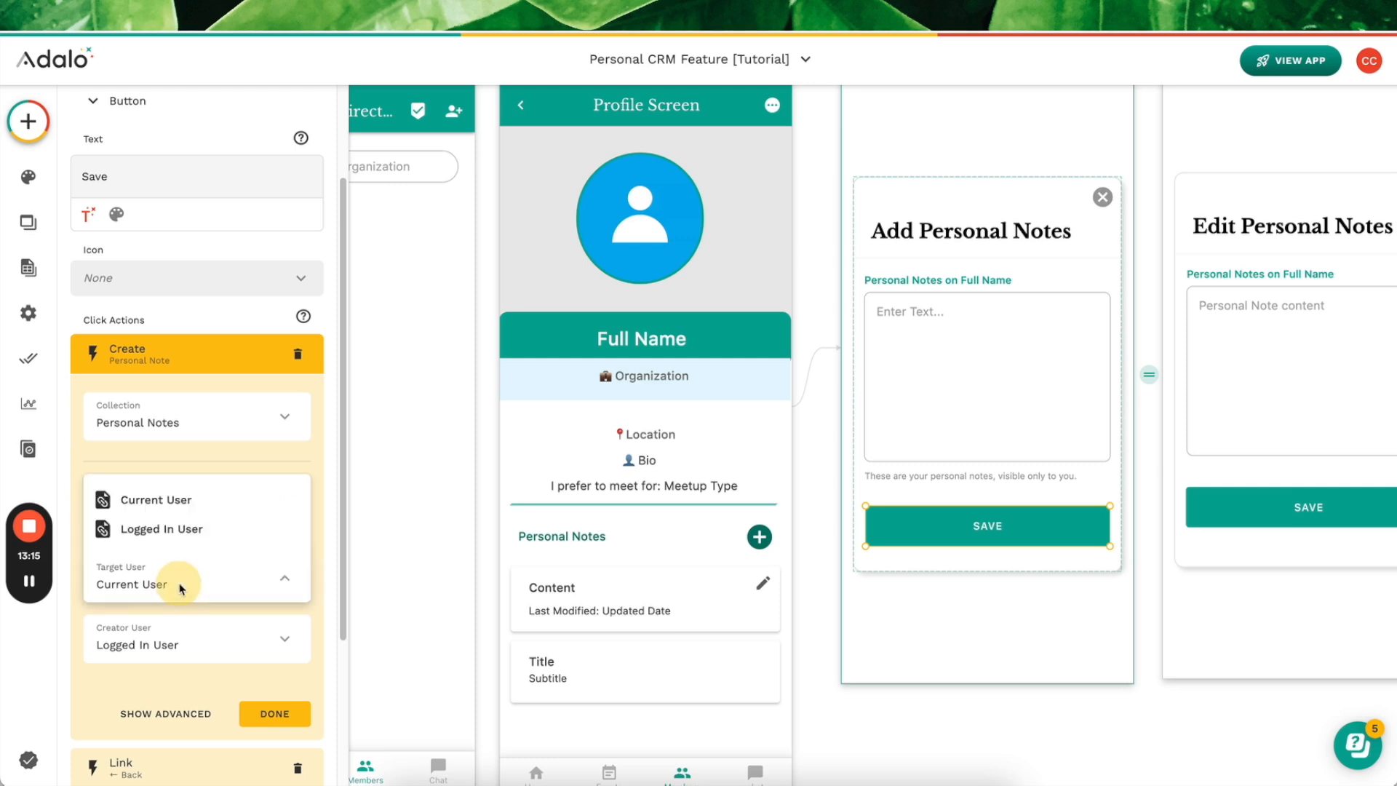
left_click(191, 615)
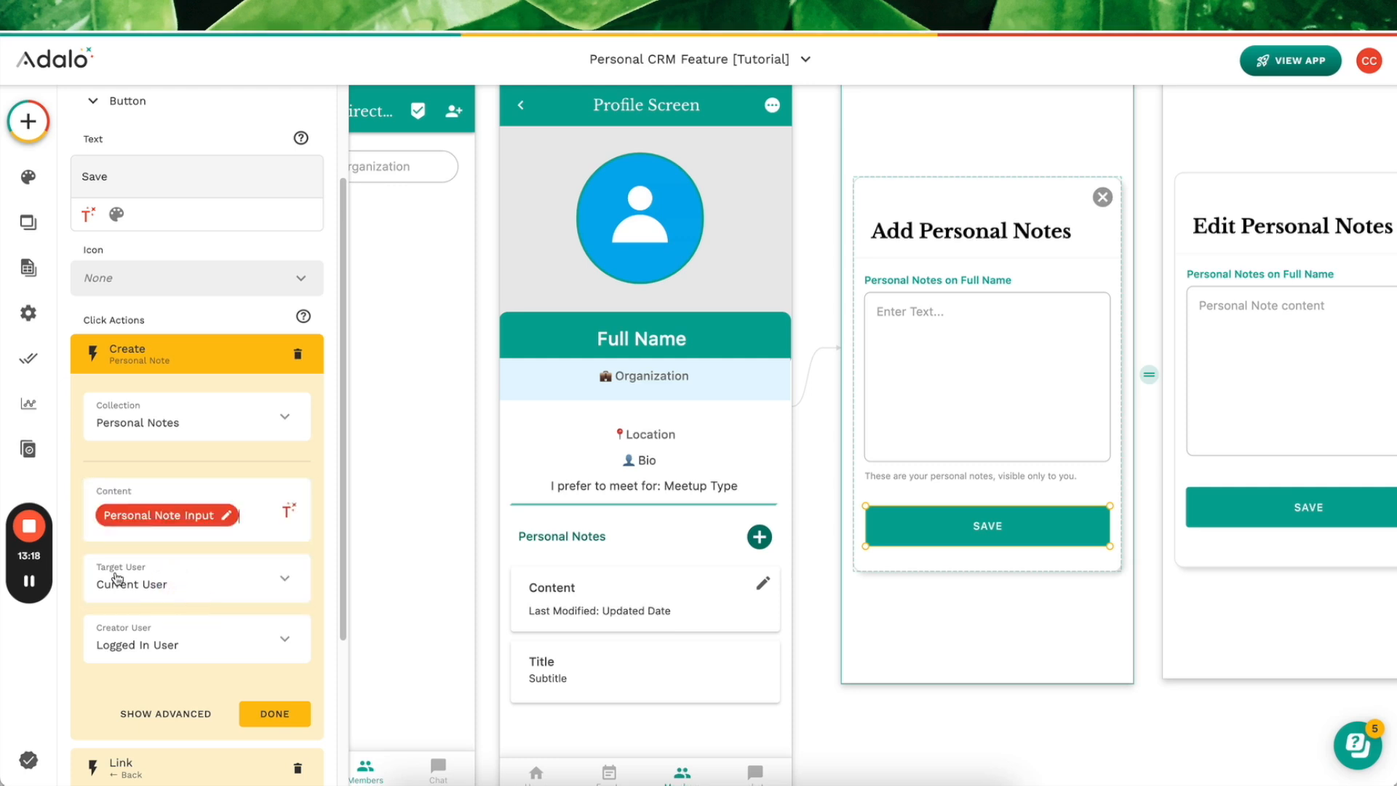
left_click(173, 641)
left_click(104, 639)
Step: Retrace the note creation flow from the profile's add icon to the modal's input field and Save button
left_click(895, 429)
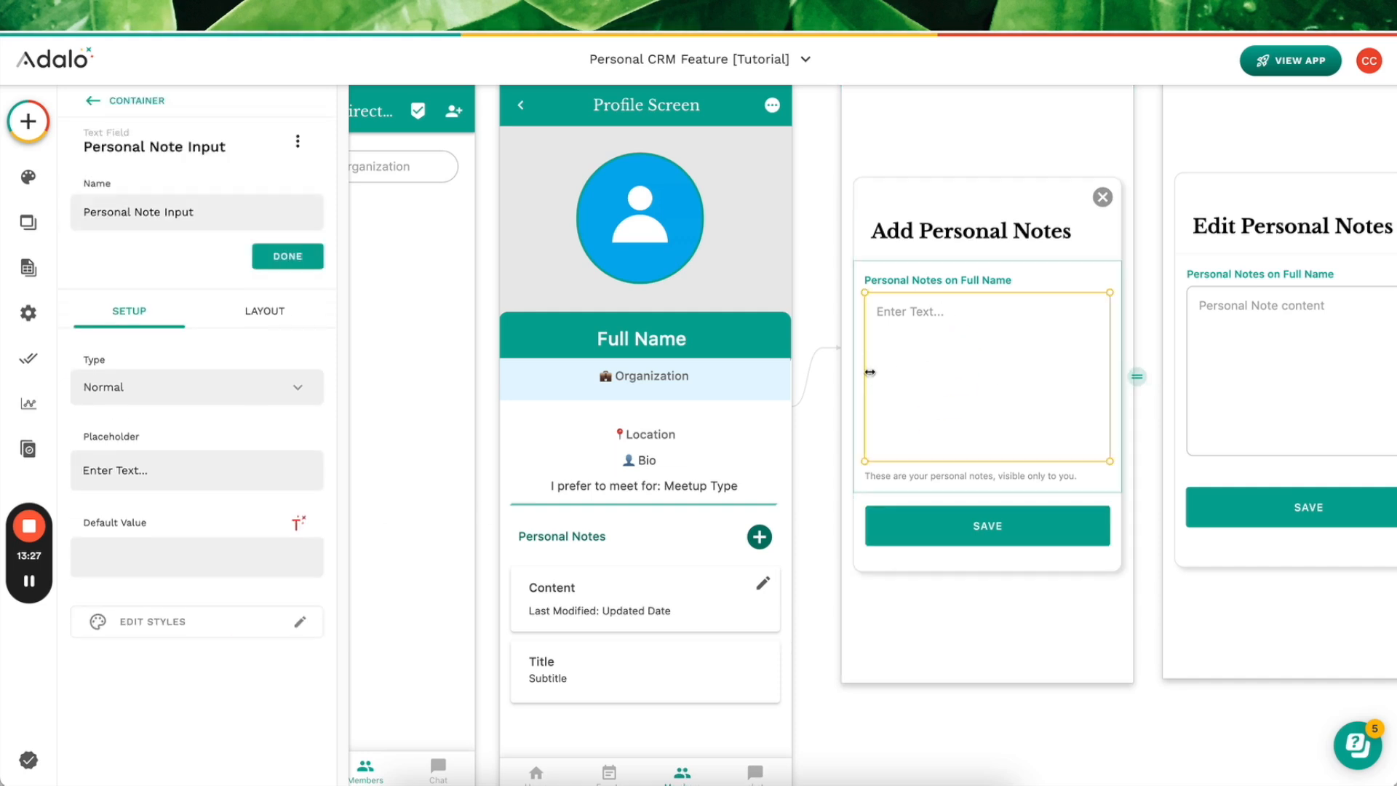
left_click(680, 455)
left_click(759, 536)
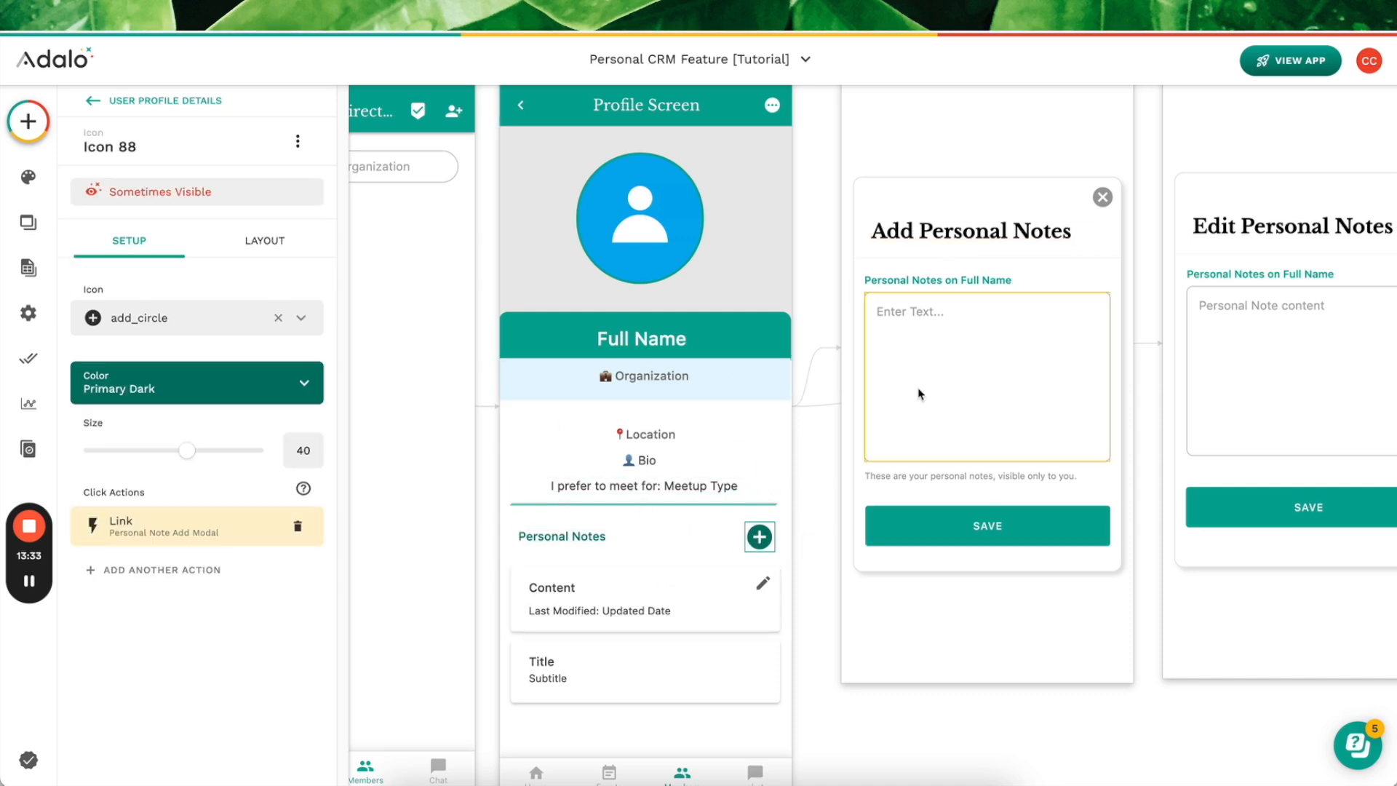
left_click(1043, 343)
left_click(910, 534)
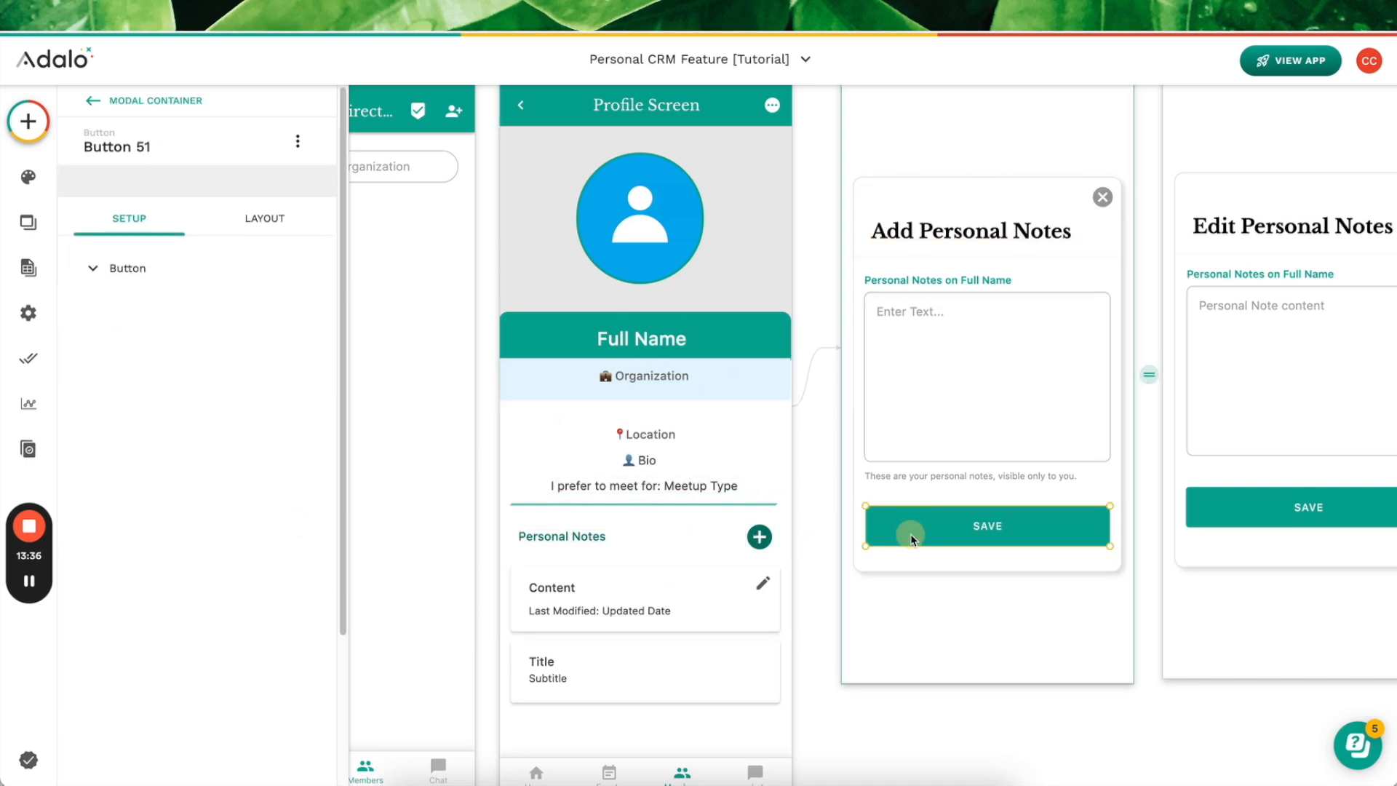
Step: Review the modal Save button's Create Personal Note action and the Link Back action that follows it
scroll(156, 483, "down", 1)
scroll(156, 483, "down", 5)
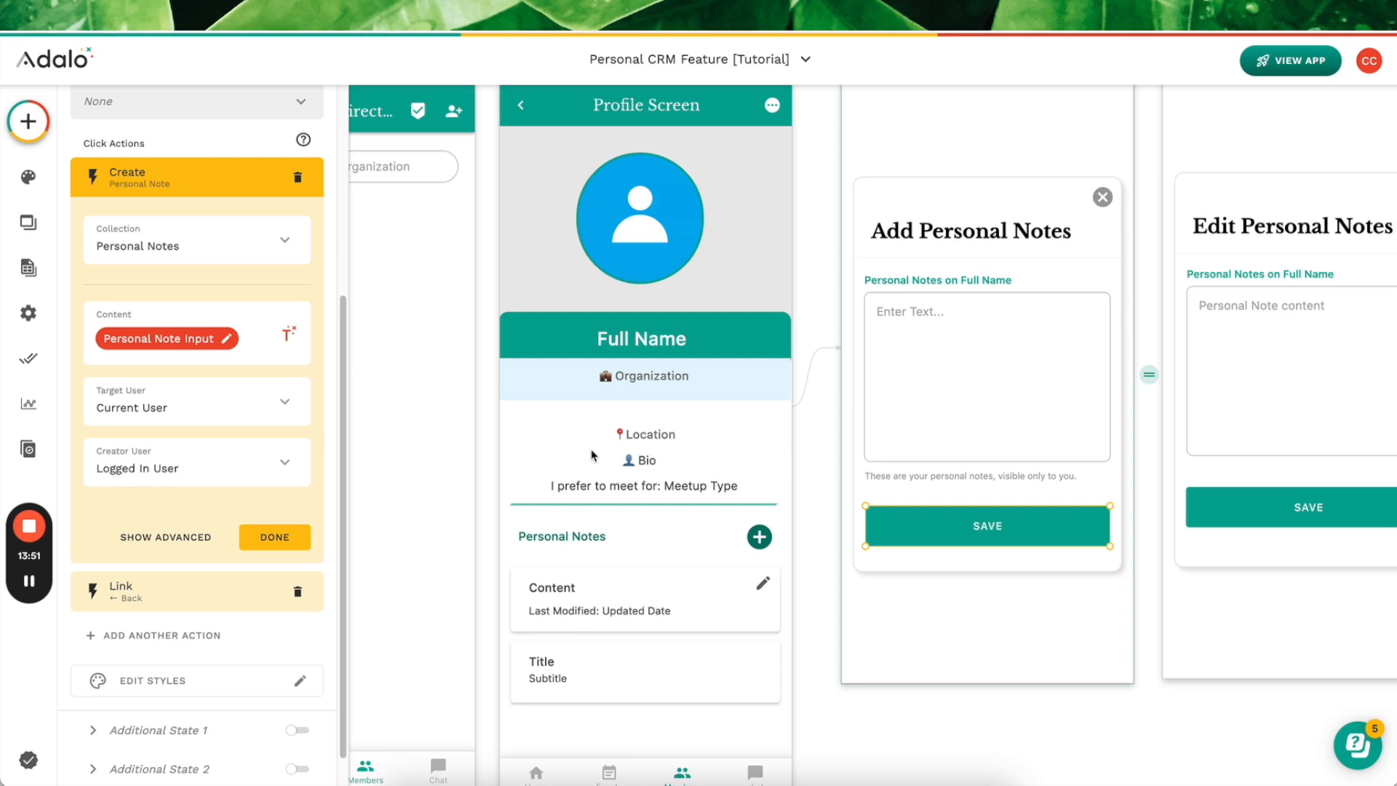
scroll(594, 457, "down", 1)
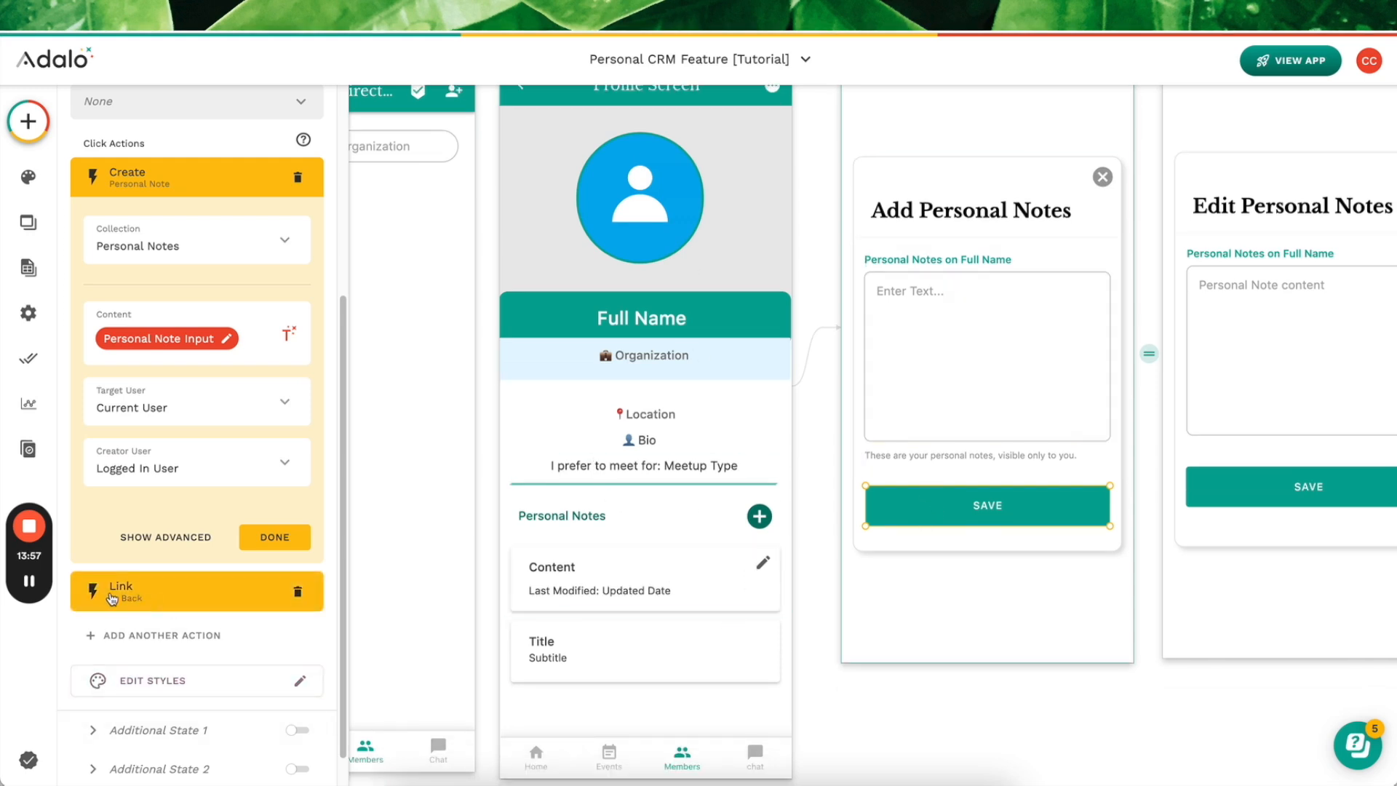
Step: Review the custom filter of the Profile Screen's Content notes list and its relation to the Members Directory screen
left_click(568, 580)
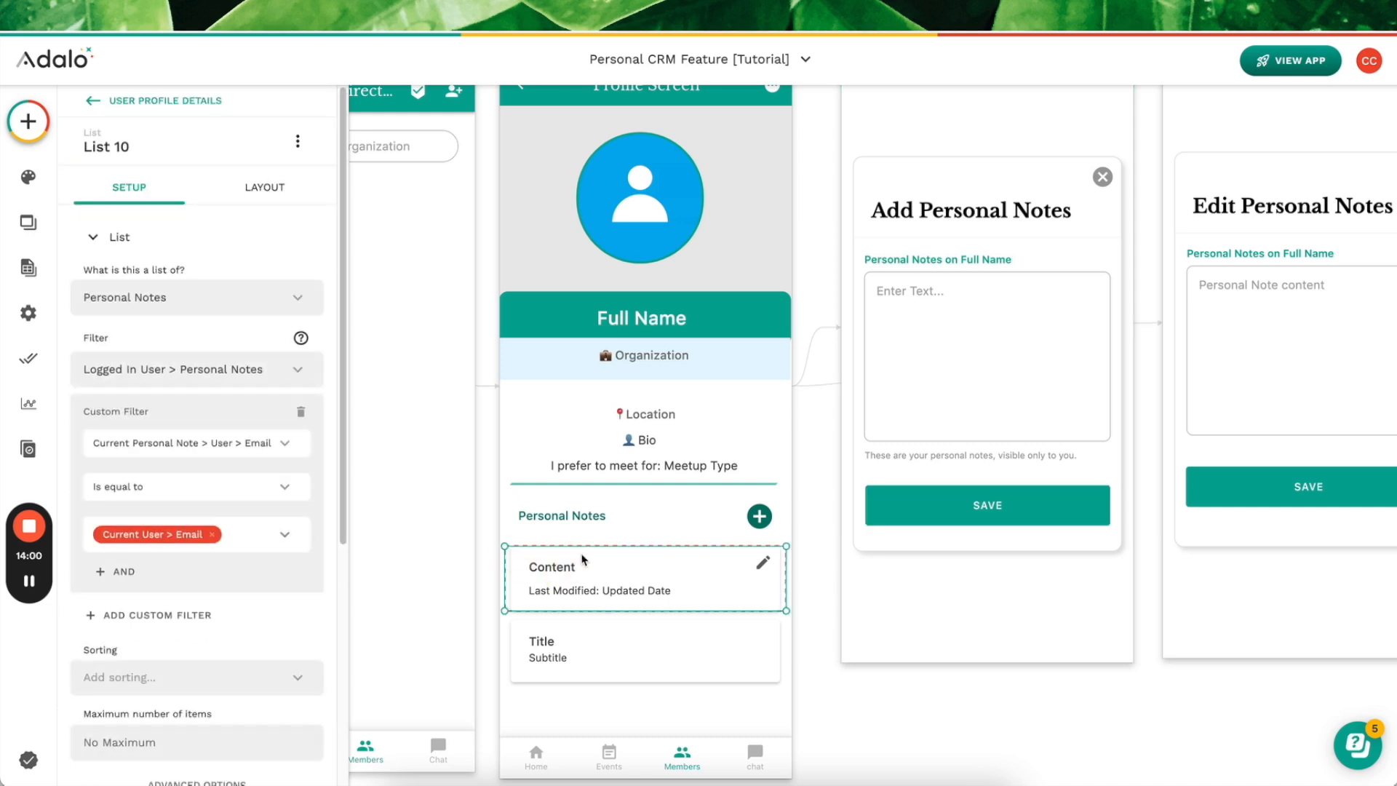
scroll(582, 578, "up", 2)
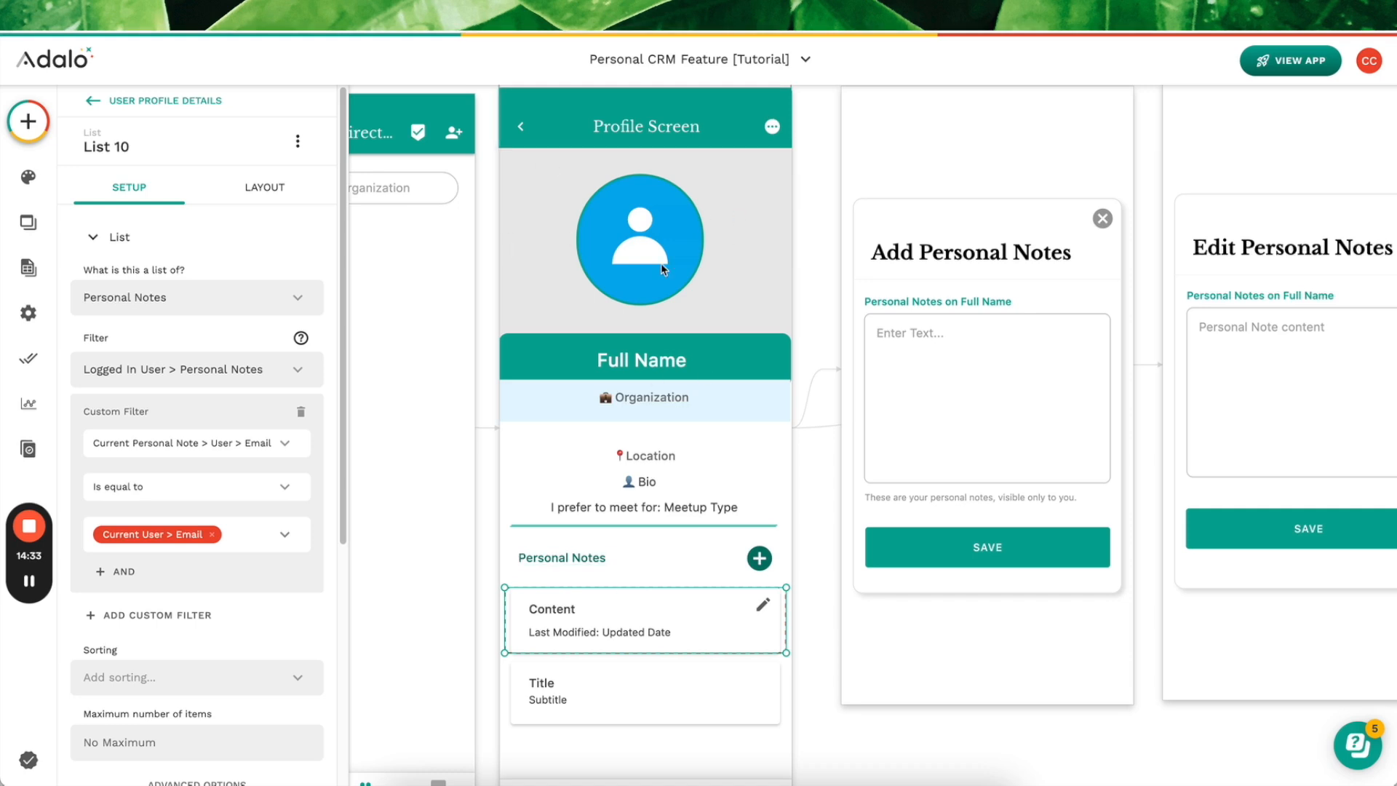
scroll(446, 419, "left", 5)
scroll(446, 419, "left", 3)
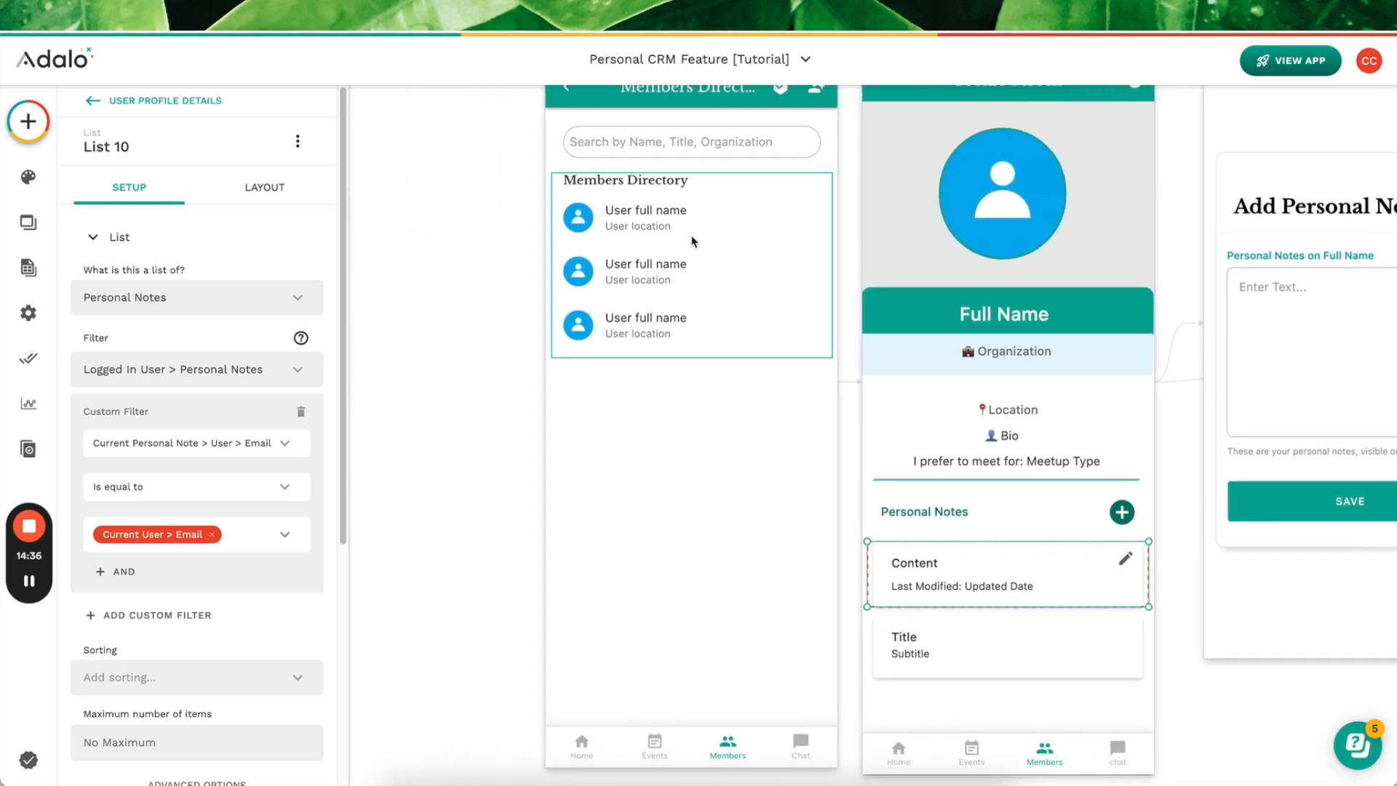
scroll(726, 197, "up", 1)
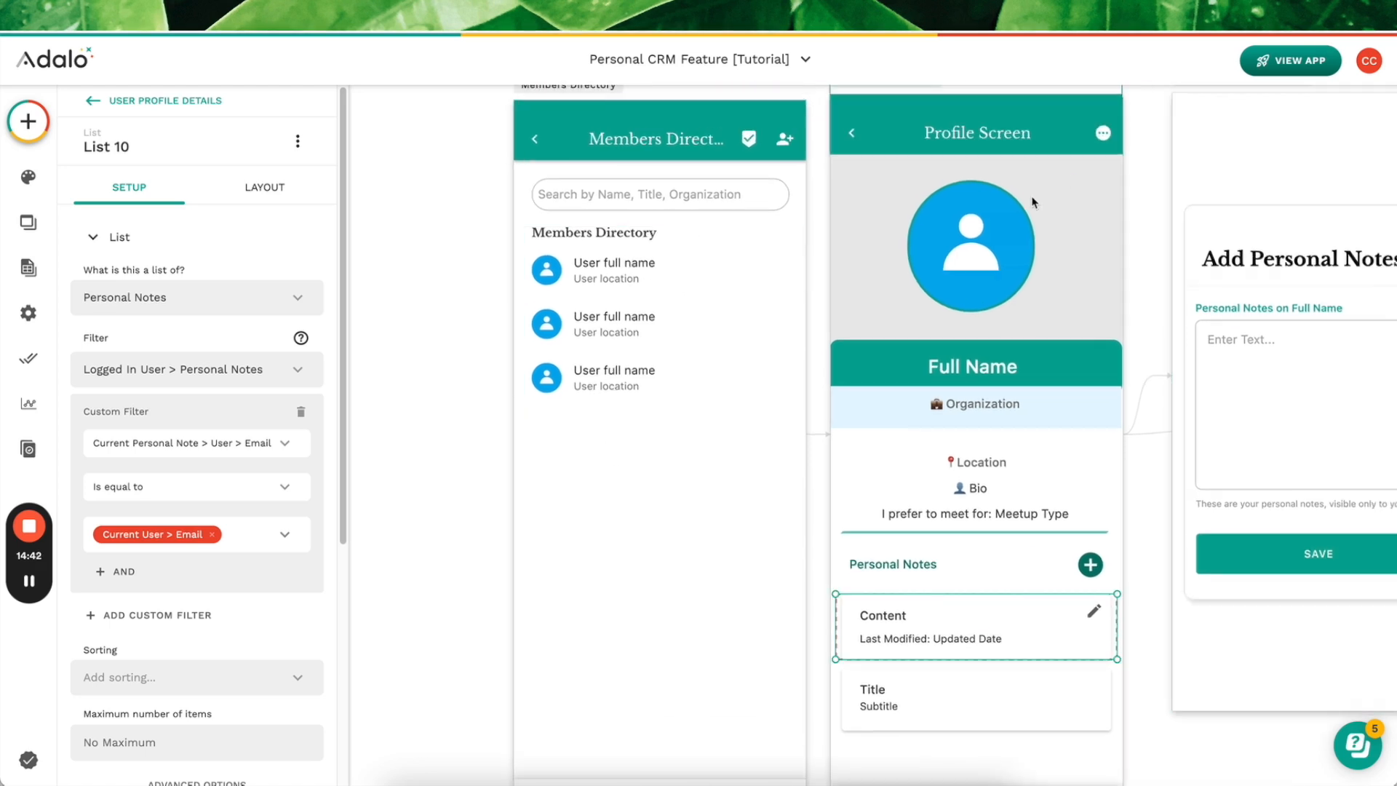
scroll(1033, 203, "down", 1)
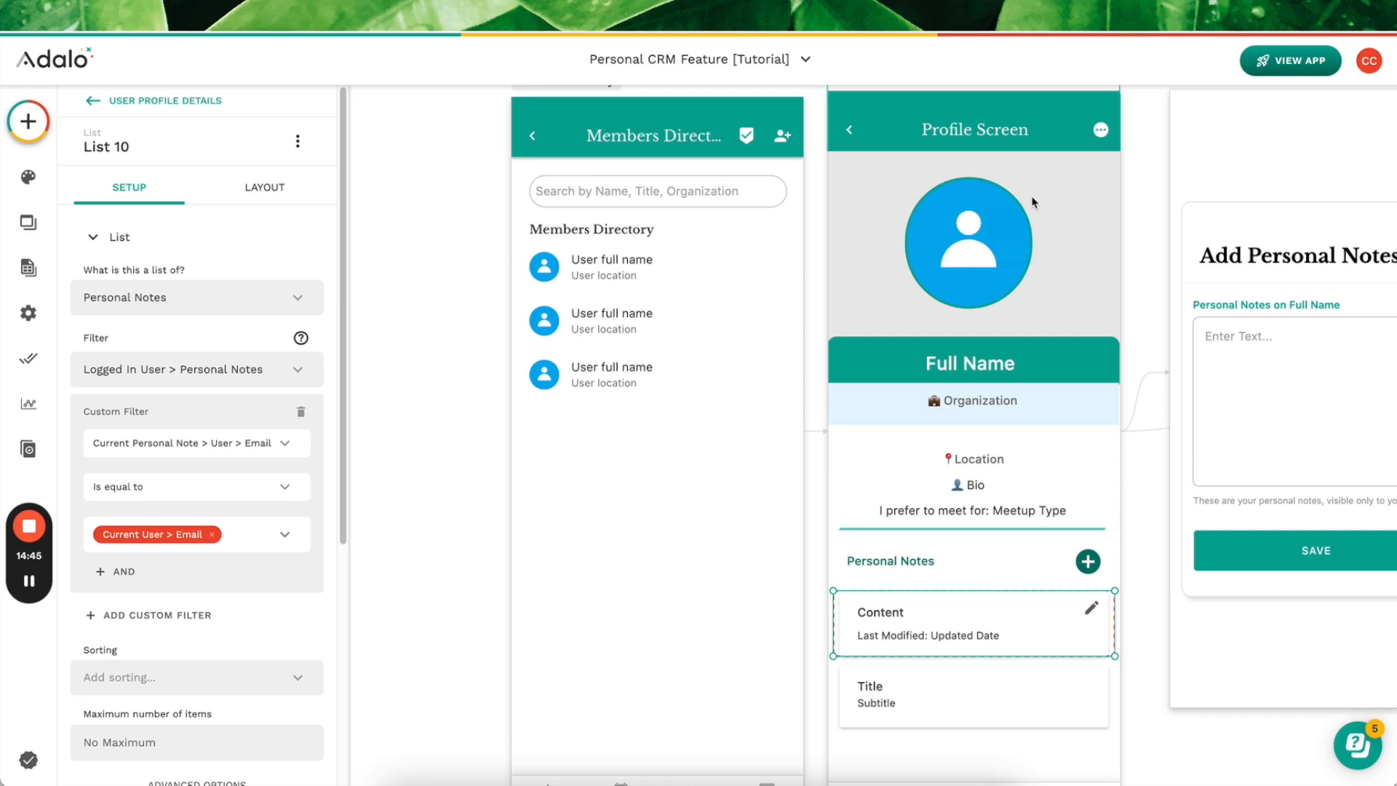
Step: View the records of the Users collection in the database
left_click(28, 222)
left_click(28, 268)
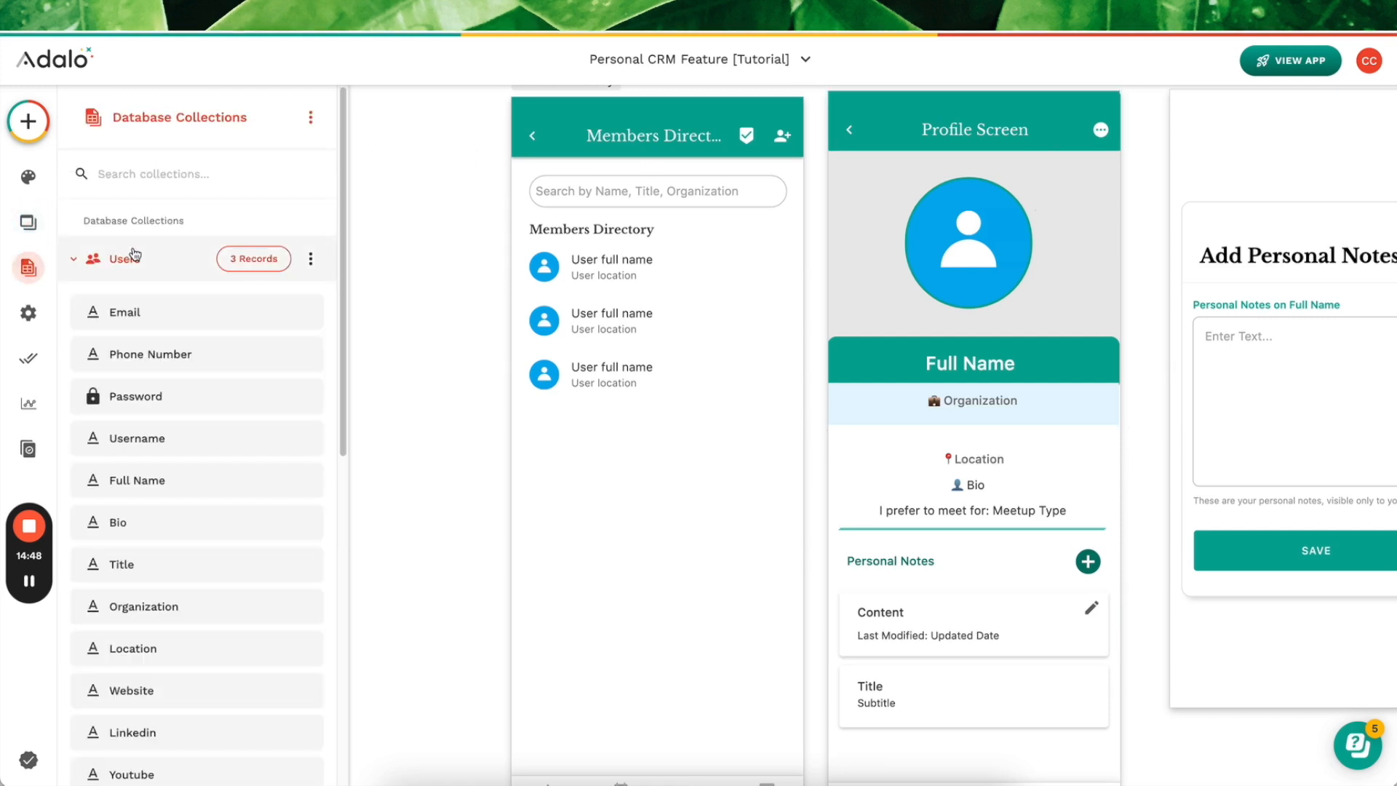
left_click(247, 258)
mouse_move(493, 543)
left_mouse_down()
mouse_move(769, 546)
mouse_move(494, 543)
left_mouse_up()
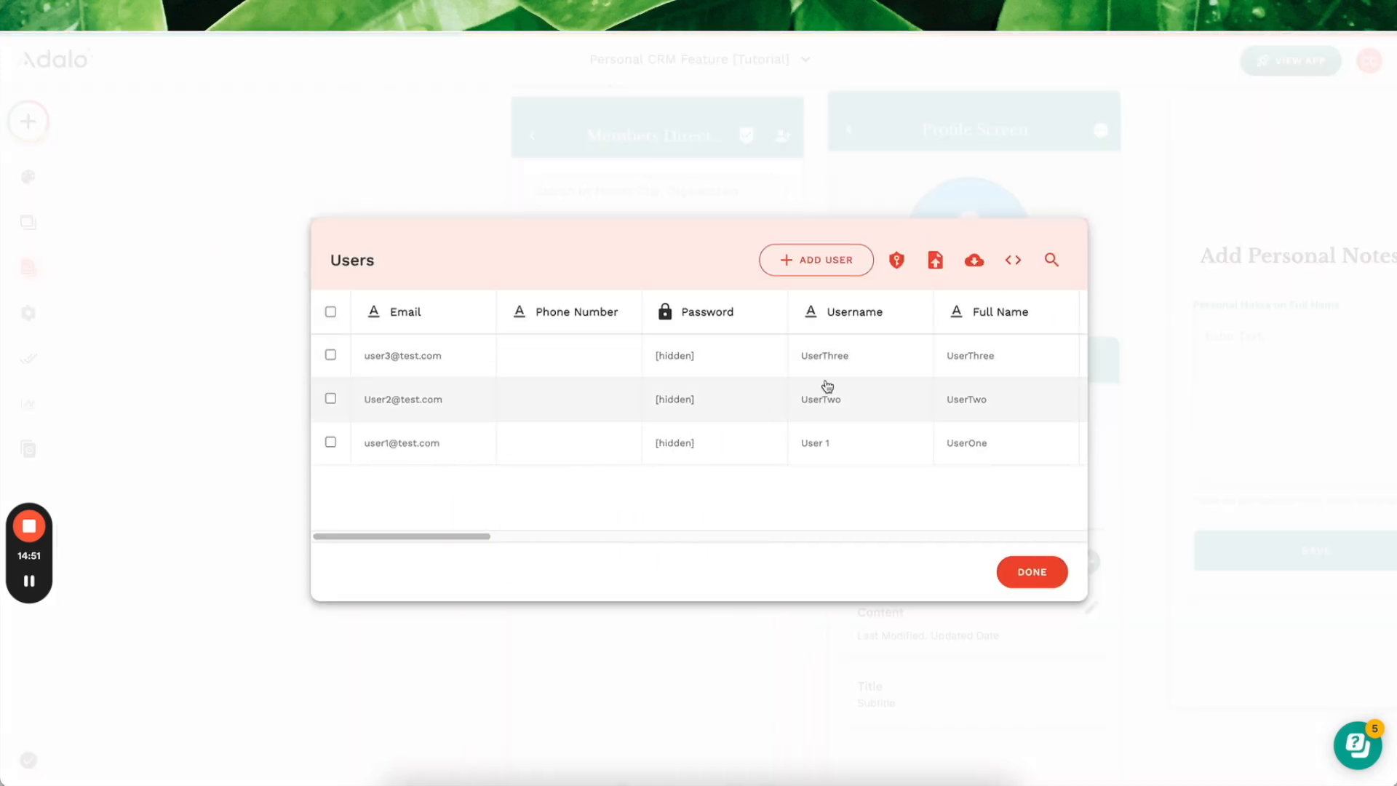
Step: Inspect the content, Target User and Creator User of both Personal Notes records, and save the note about User 2
left_click(118, 260)
left_click(77, 262)
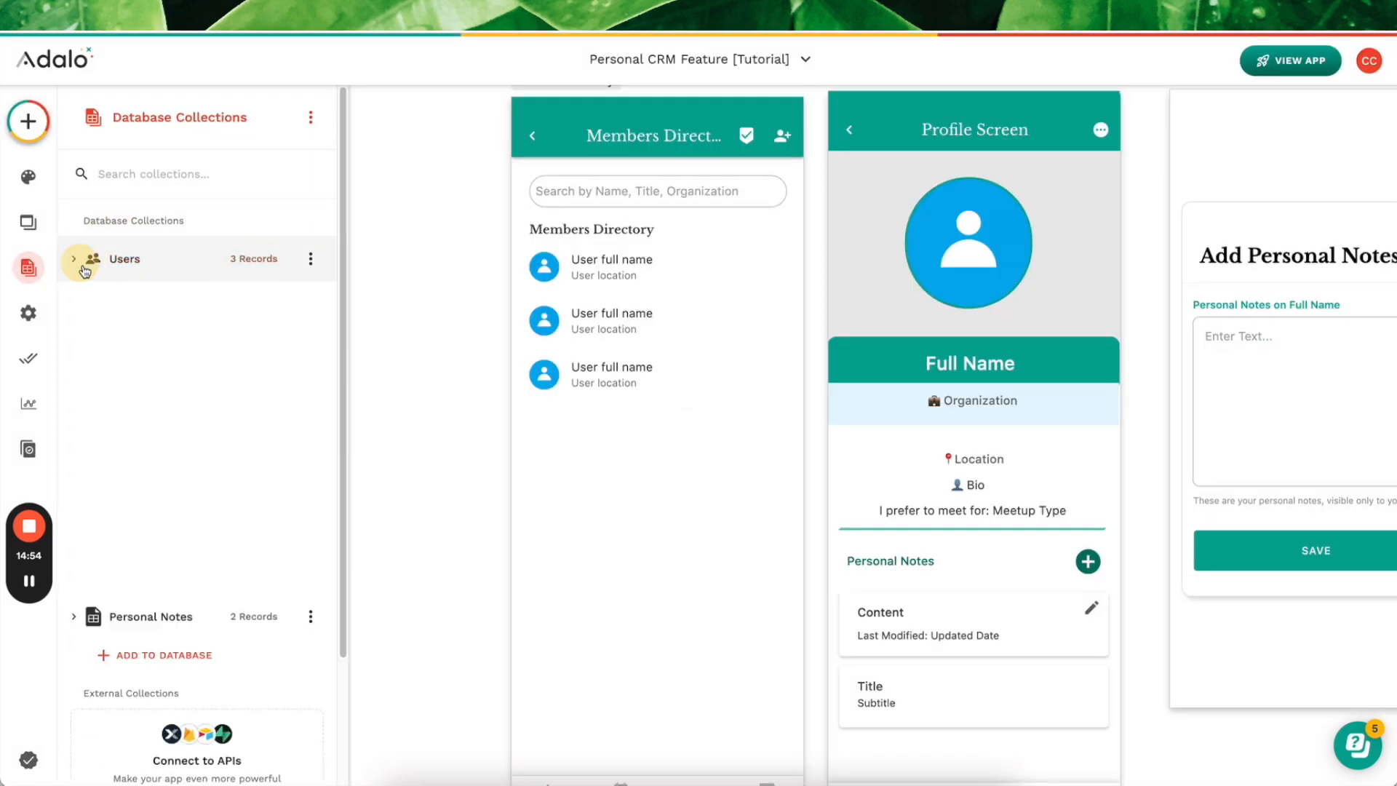
left_click(259, 305)
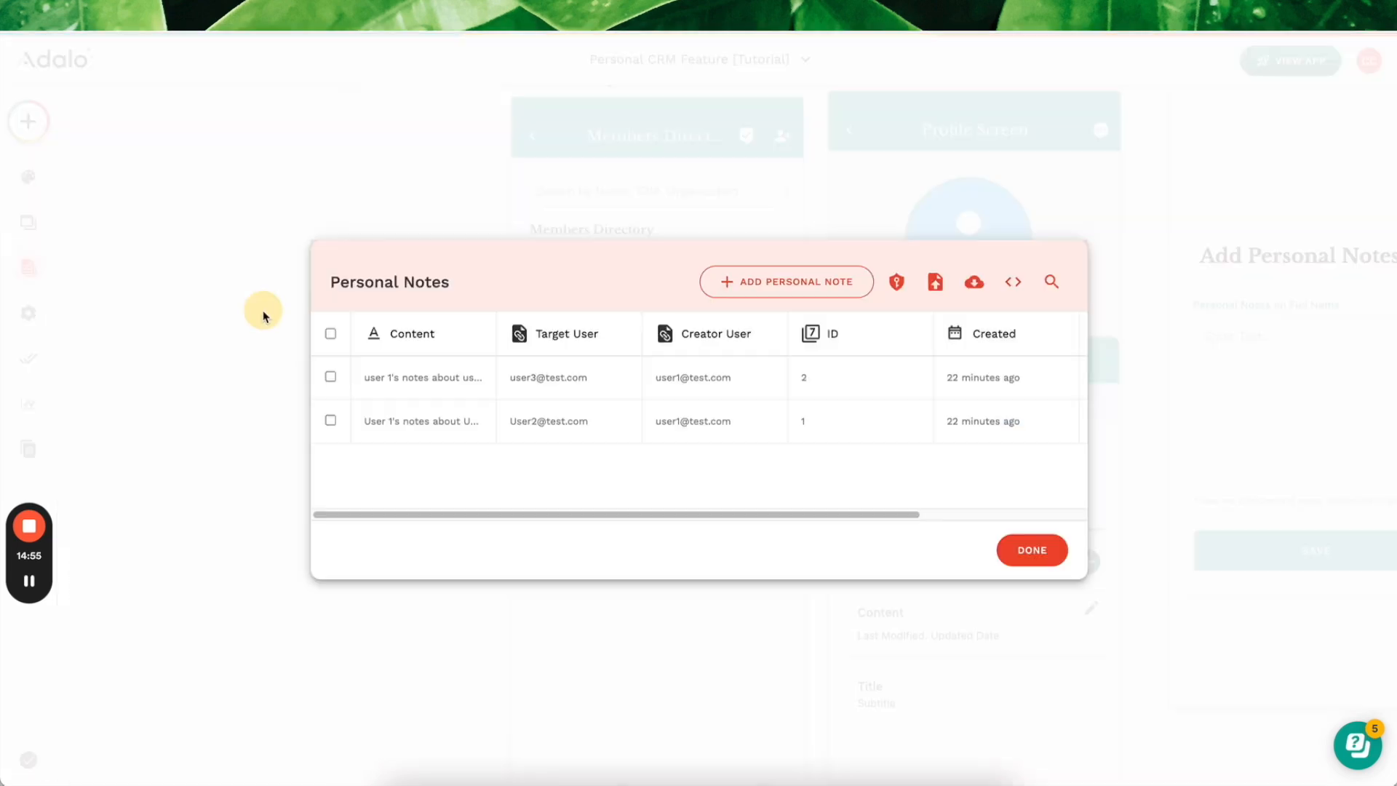
left_click(469, 382)
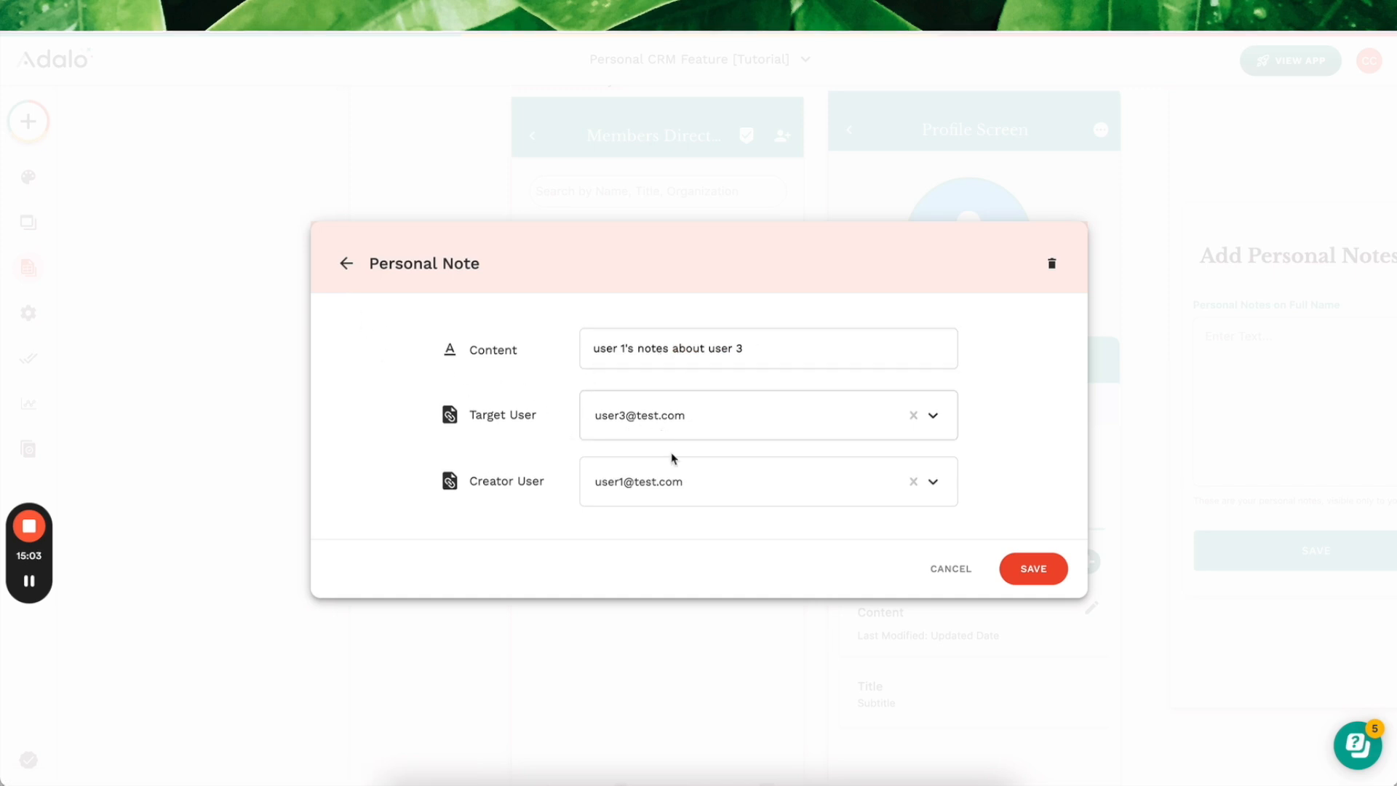
left_click(364, 262)
left_click(480, 418)
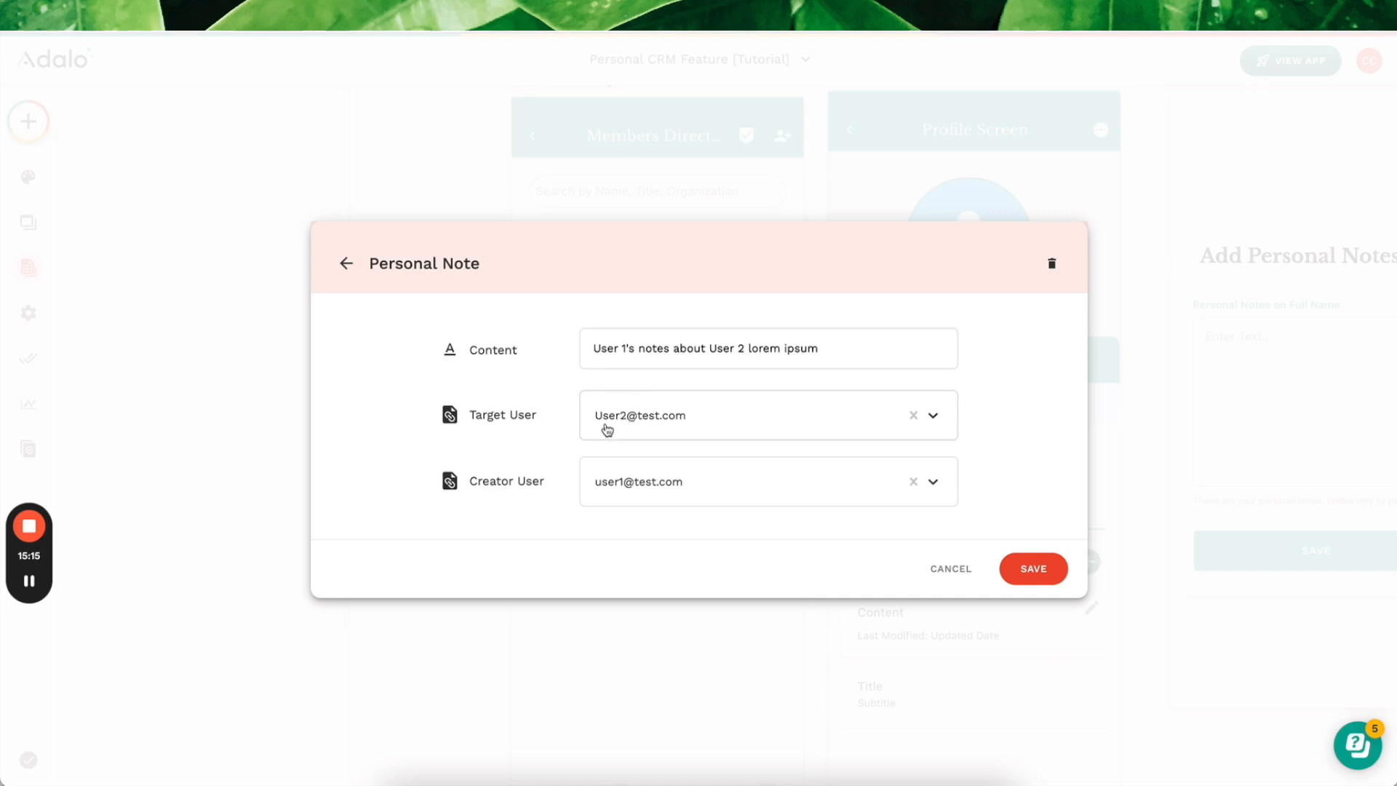
left_click(1034, 569)
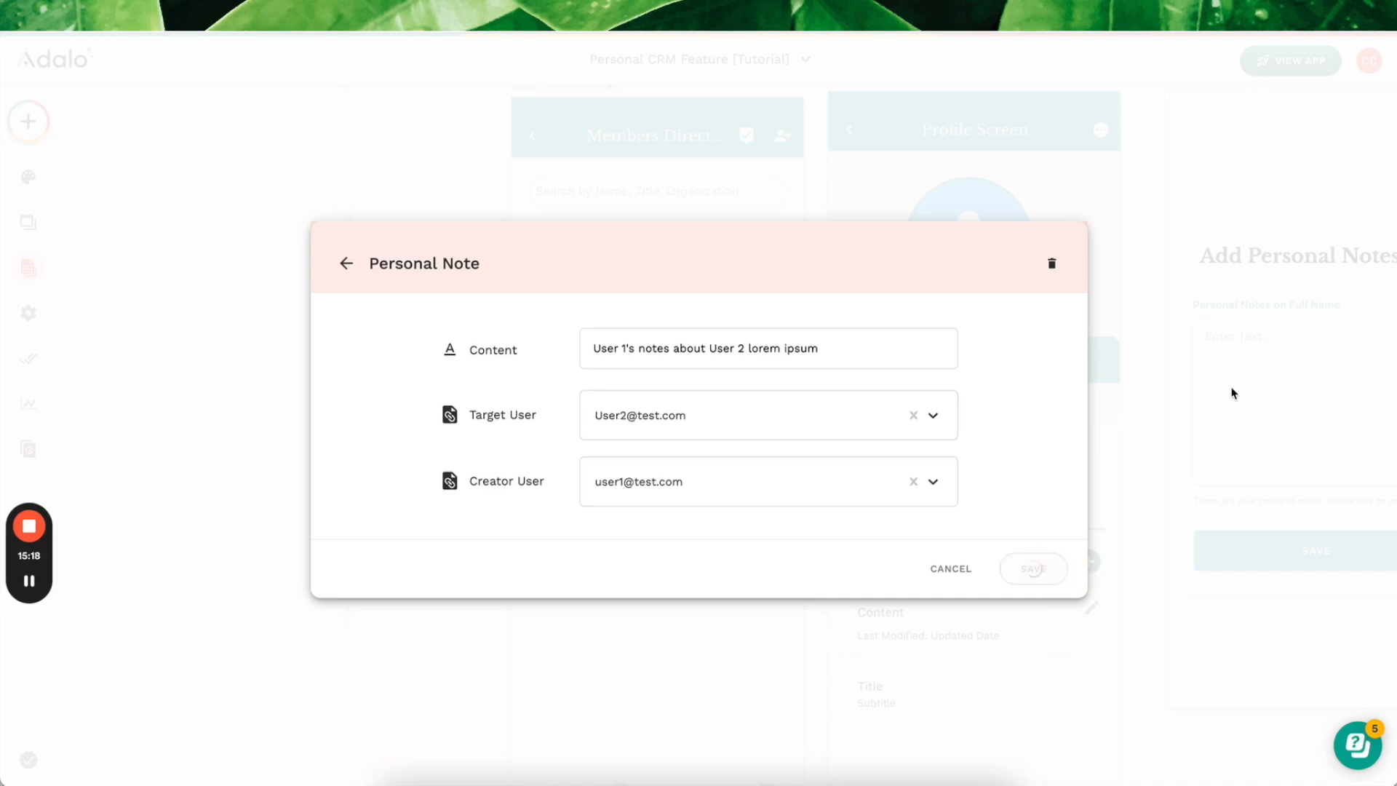
left_click(1230, 391)
Step: Launch the staging preview and view the personal notes on UserTwo's profile from the Members Directory
left_click(1289, 60)
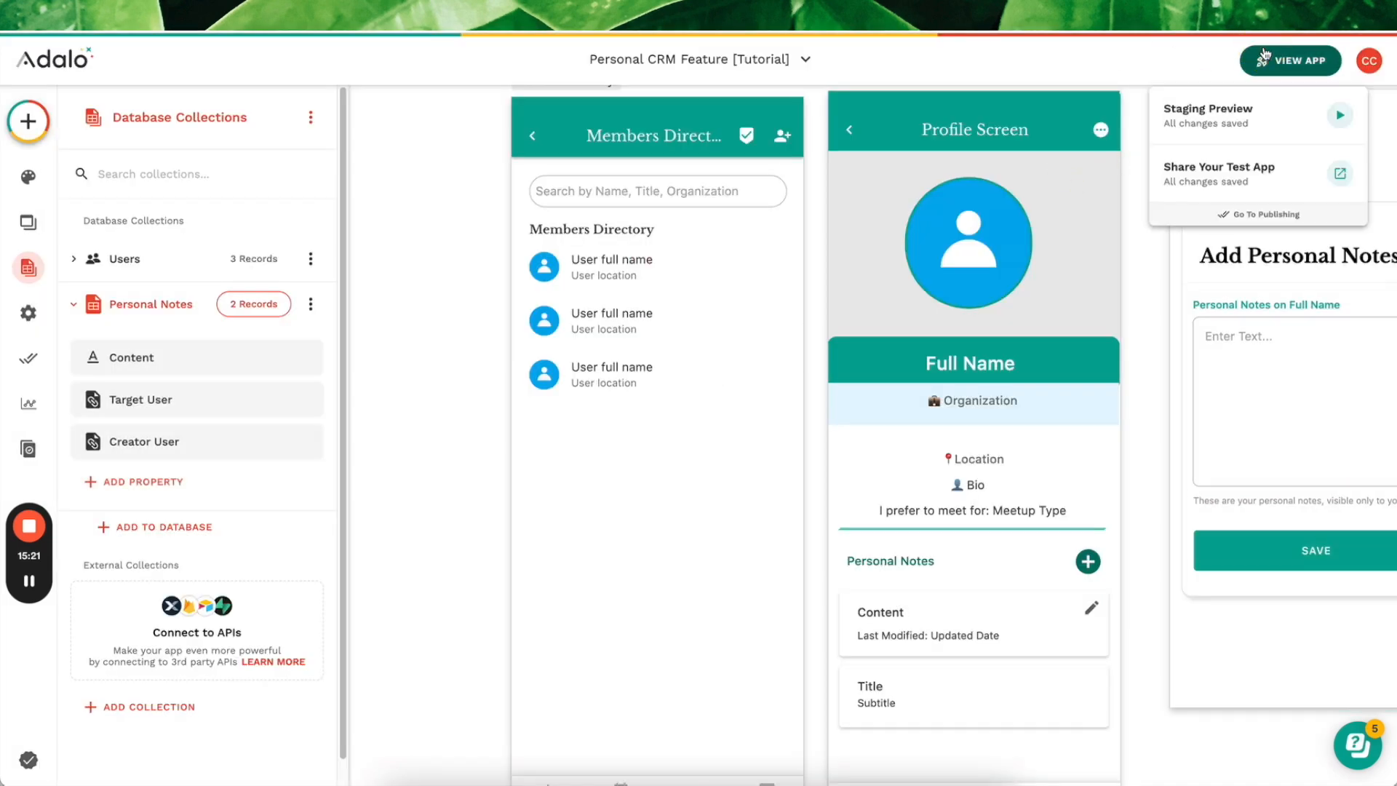
left_click(1287, 102)
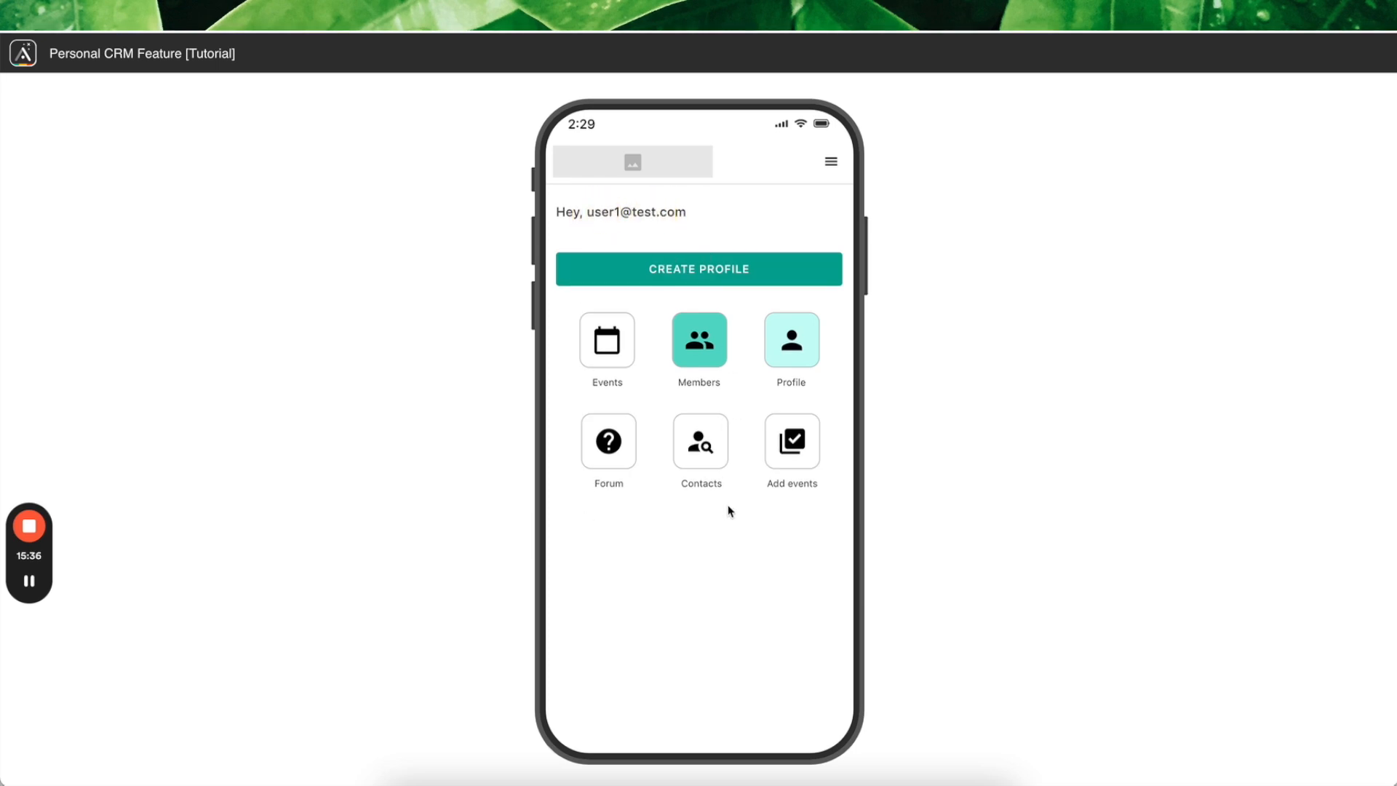
left_click(713, 359)
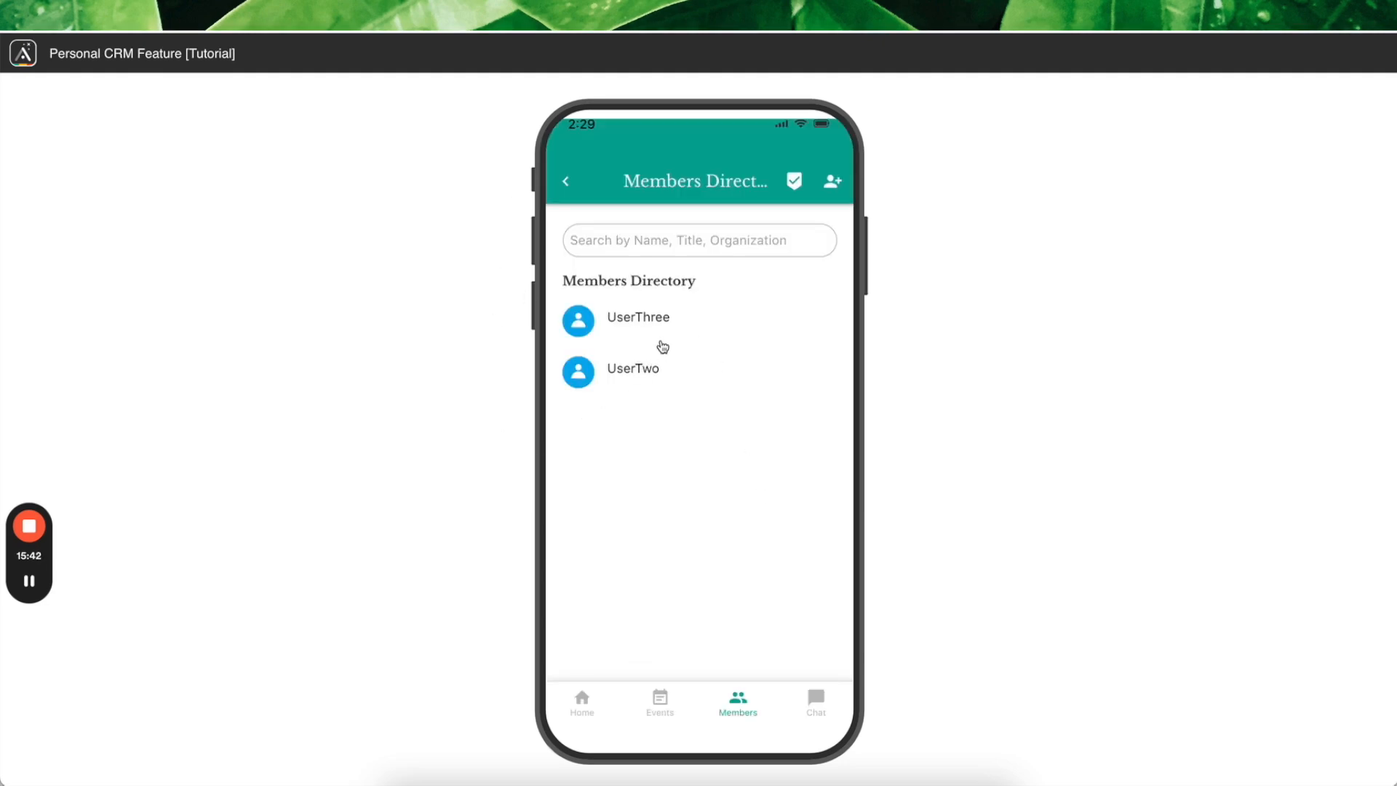
left_click(580, 371)
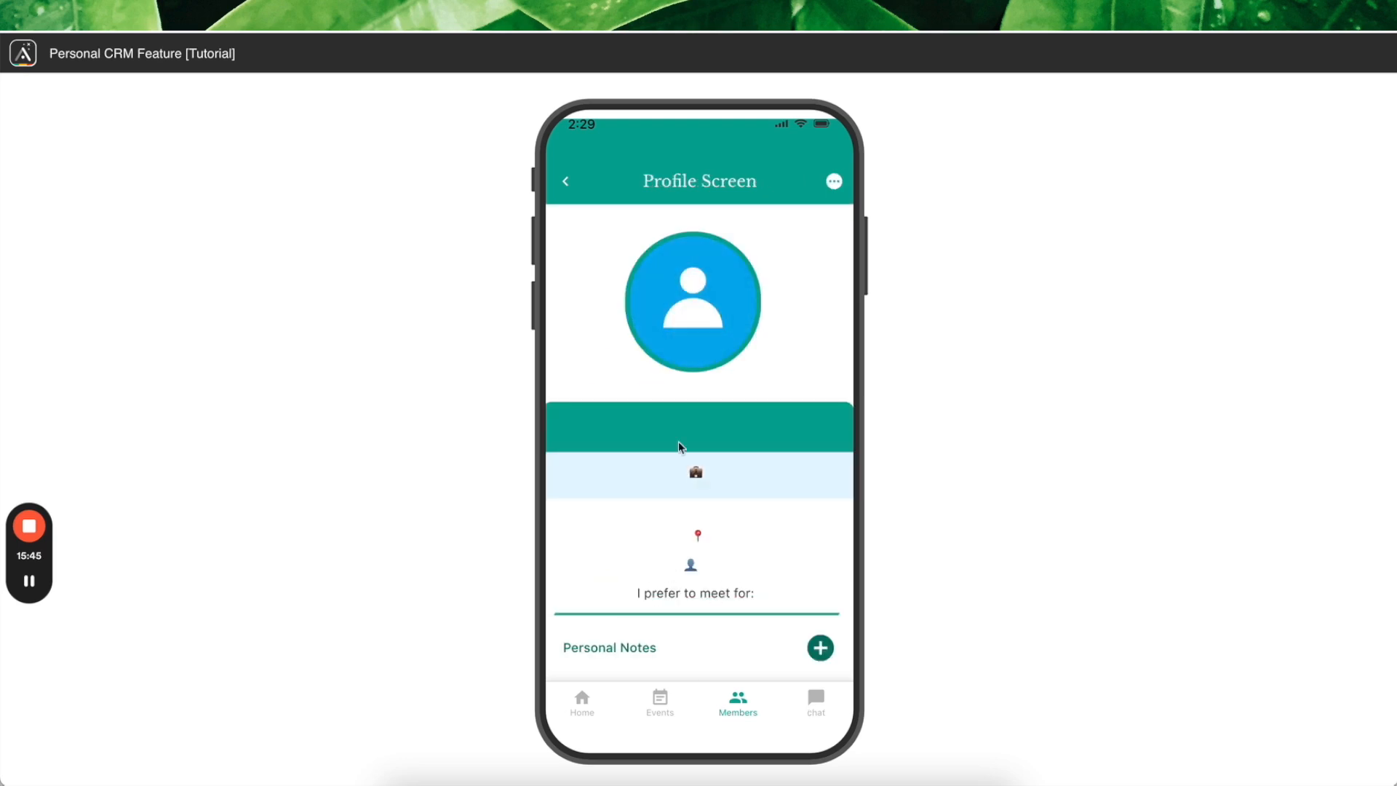
scroll(599, 391, "down", 3)
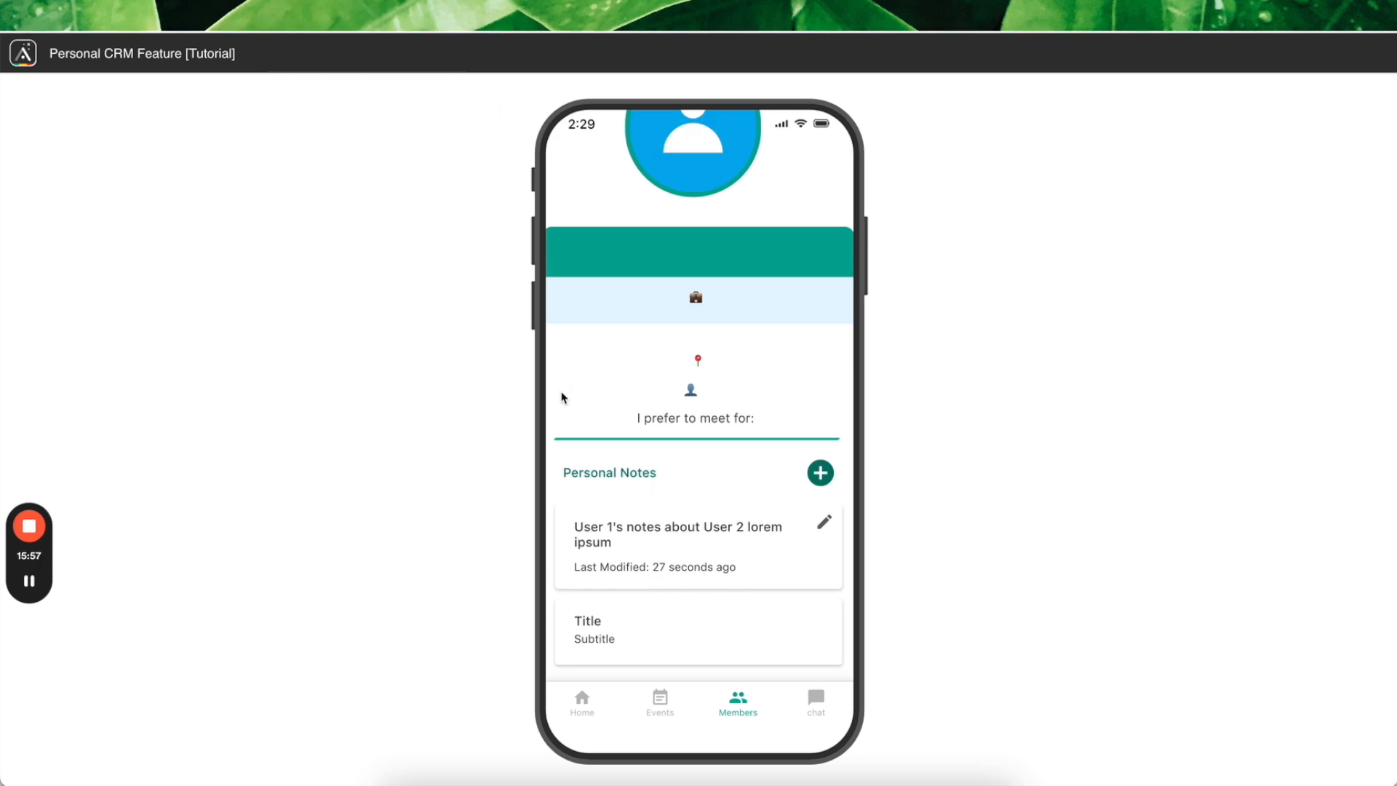
Step: Compare the personal notes displayed on the UserThree and UserTwo profiles in the preview
scroll(573, 421, "up", 3)
left_click(566, 182)
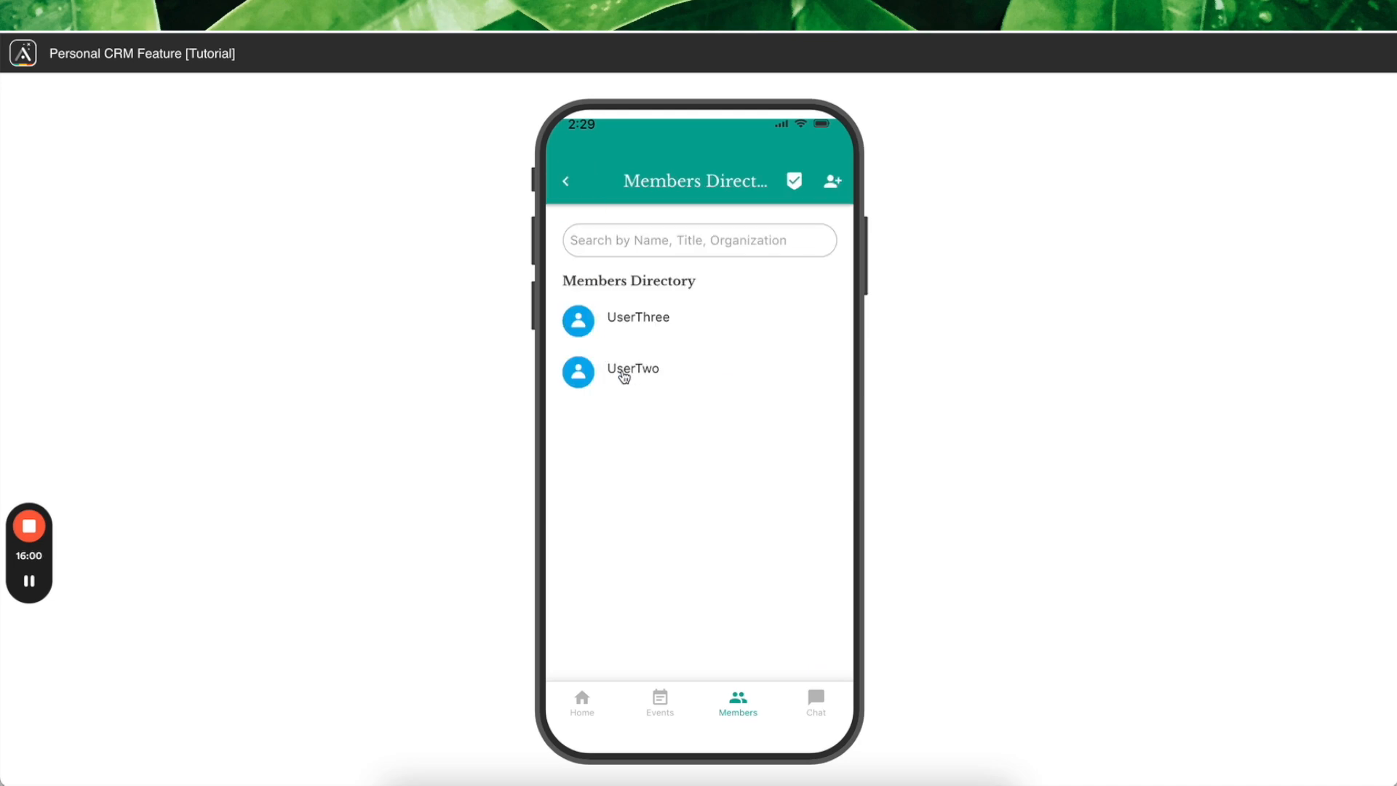
left_click(624, 375)
scroll(626, 336, "down", 3)
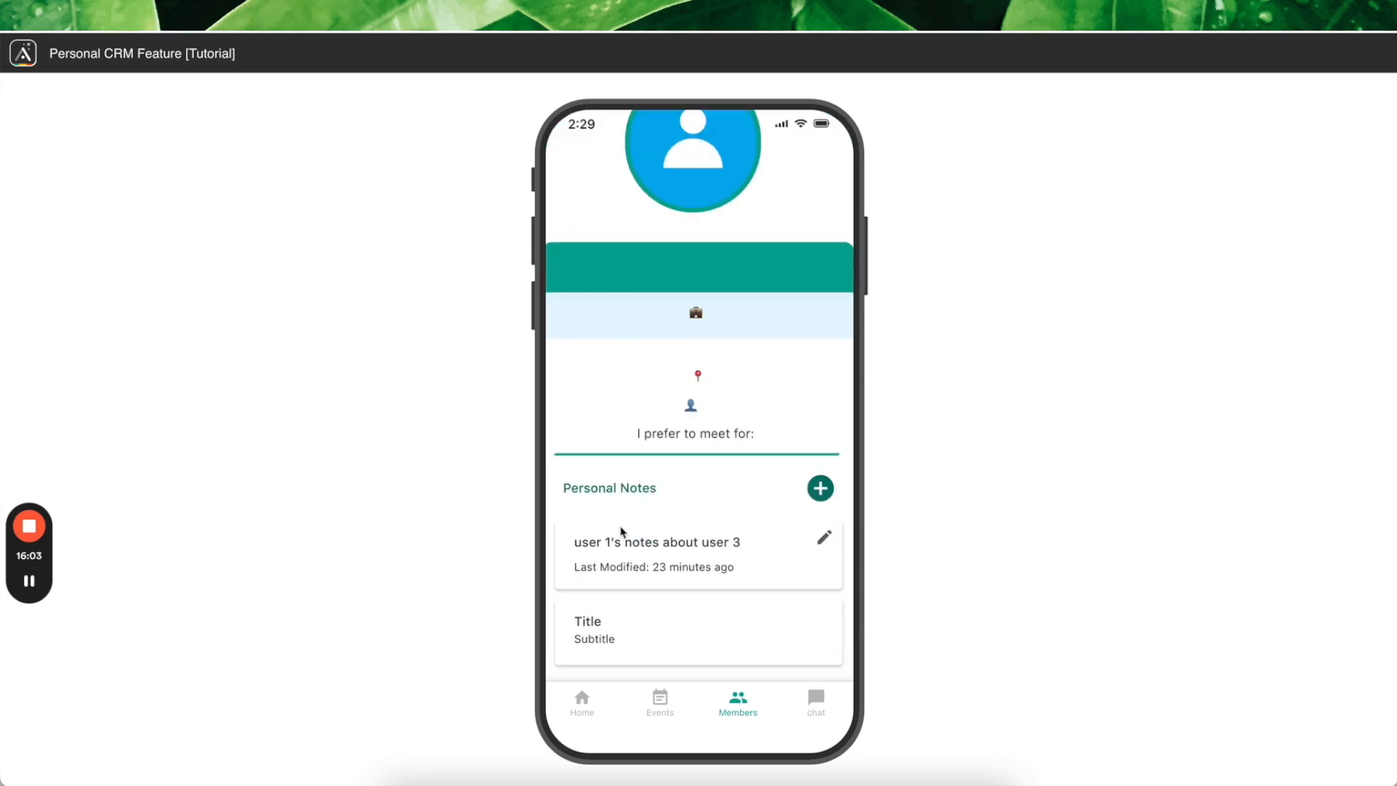
scroll(741, 553, "up", 3)
left_click(566, 182)
left_click(622, 326)
scroll(696, 491, "down", 3)
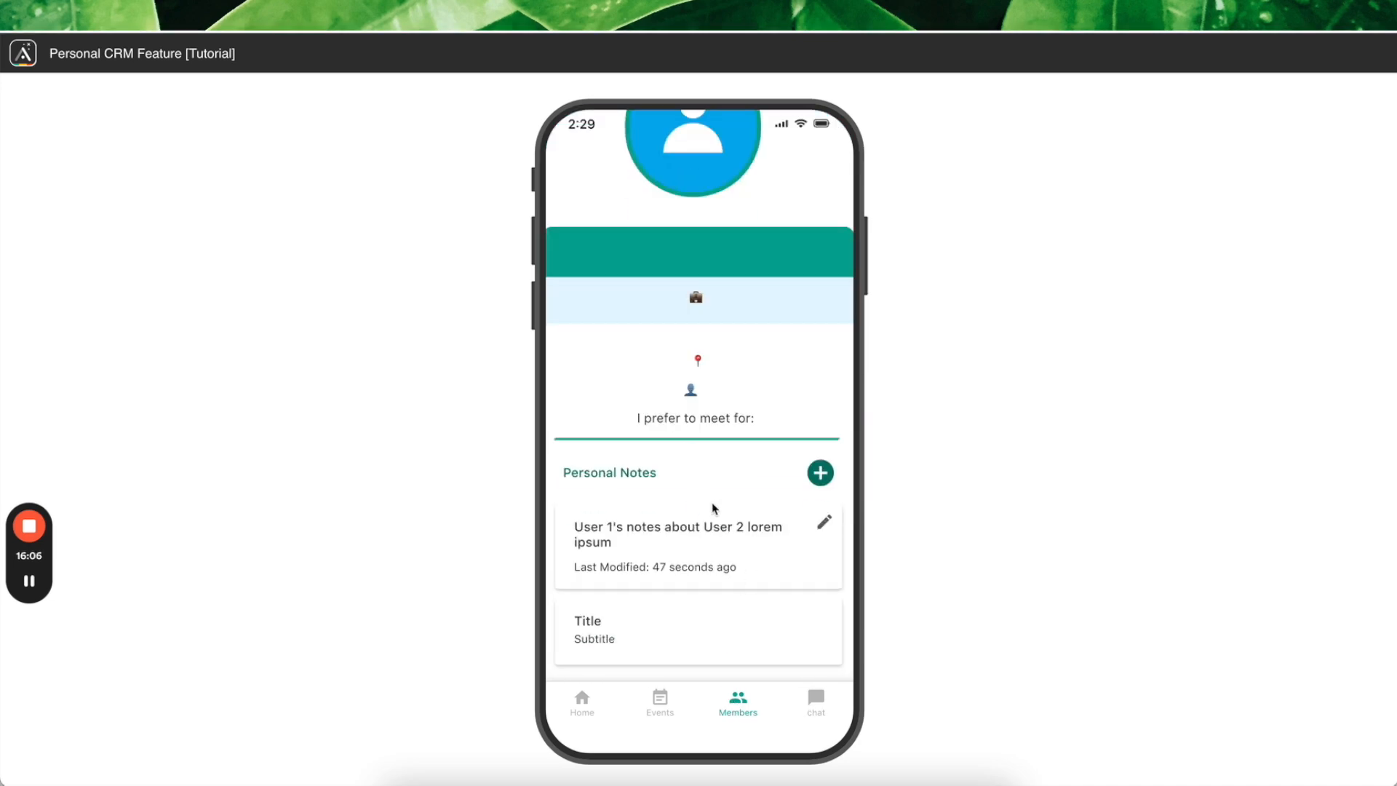
Step: Return to the editor and examine the filter, sorting and advanced options of the Profile Screen's Title/Subtitle list
key("ctrl+shift+Tab")
left_click(914, 678)
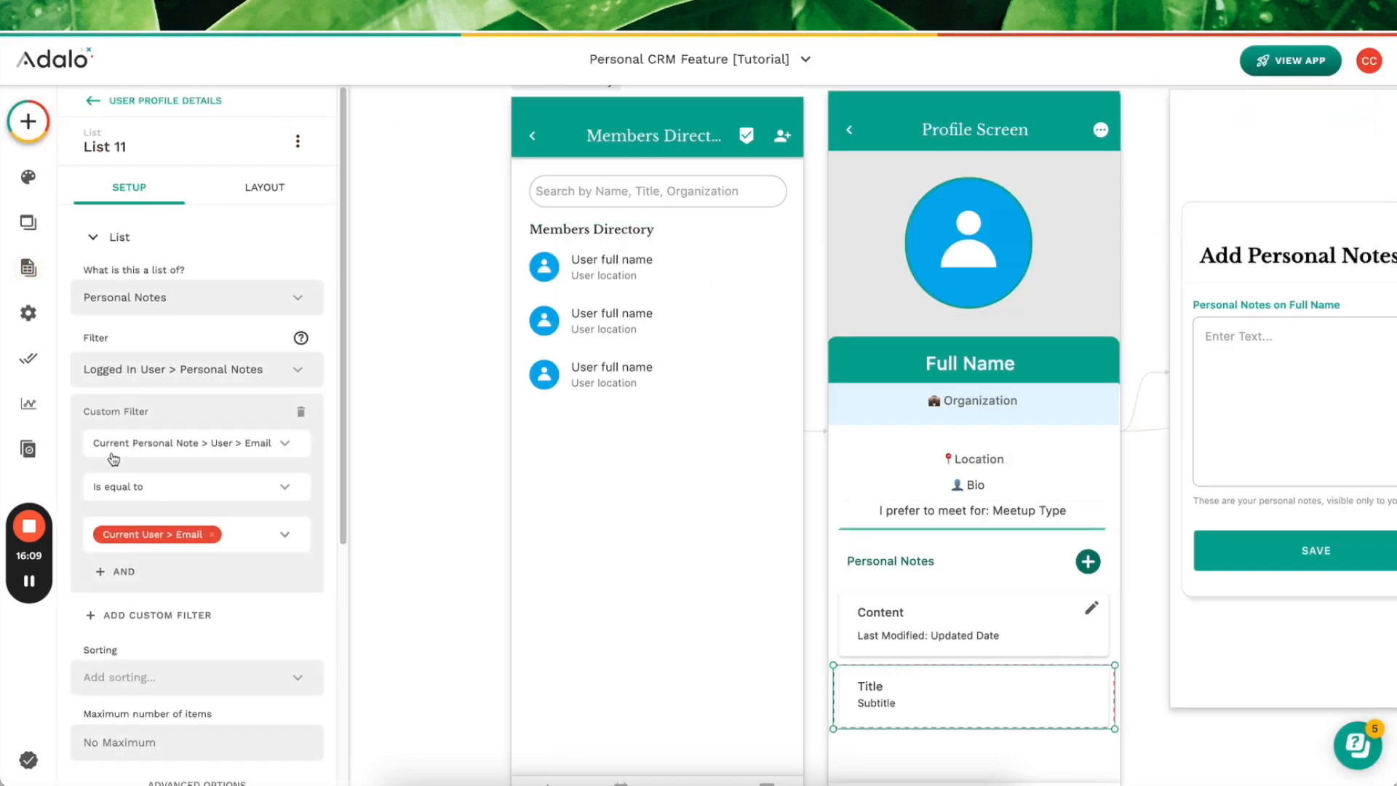
scroll(274, 548, "down", 3)
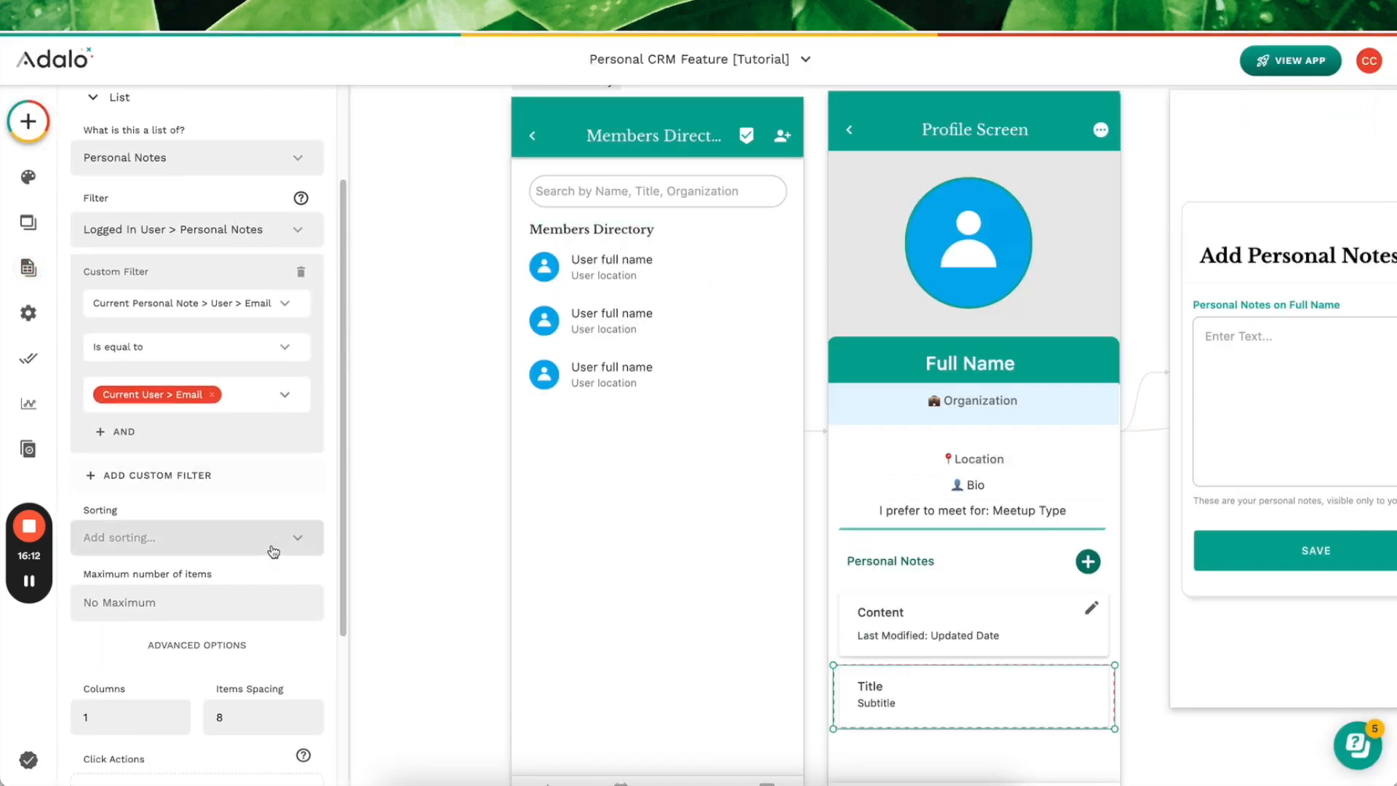
scroll(915, 557, "right", 3)
scroll(915, 557, "down", 2)
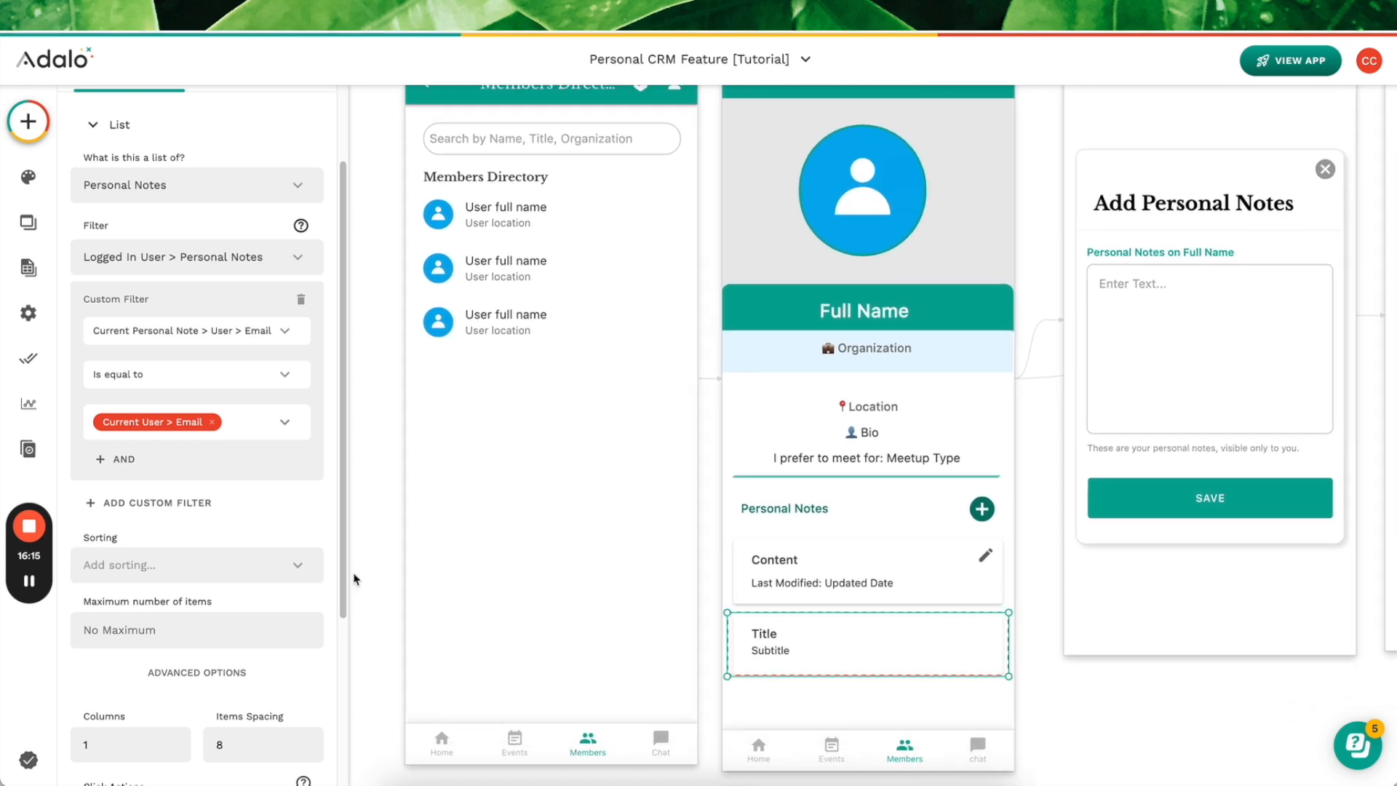
scroll(287, 556, "down", 3)
scroll(395, 505, "up", 1)
scroll(236, 291, "up", 4)
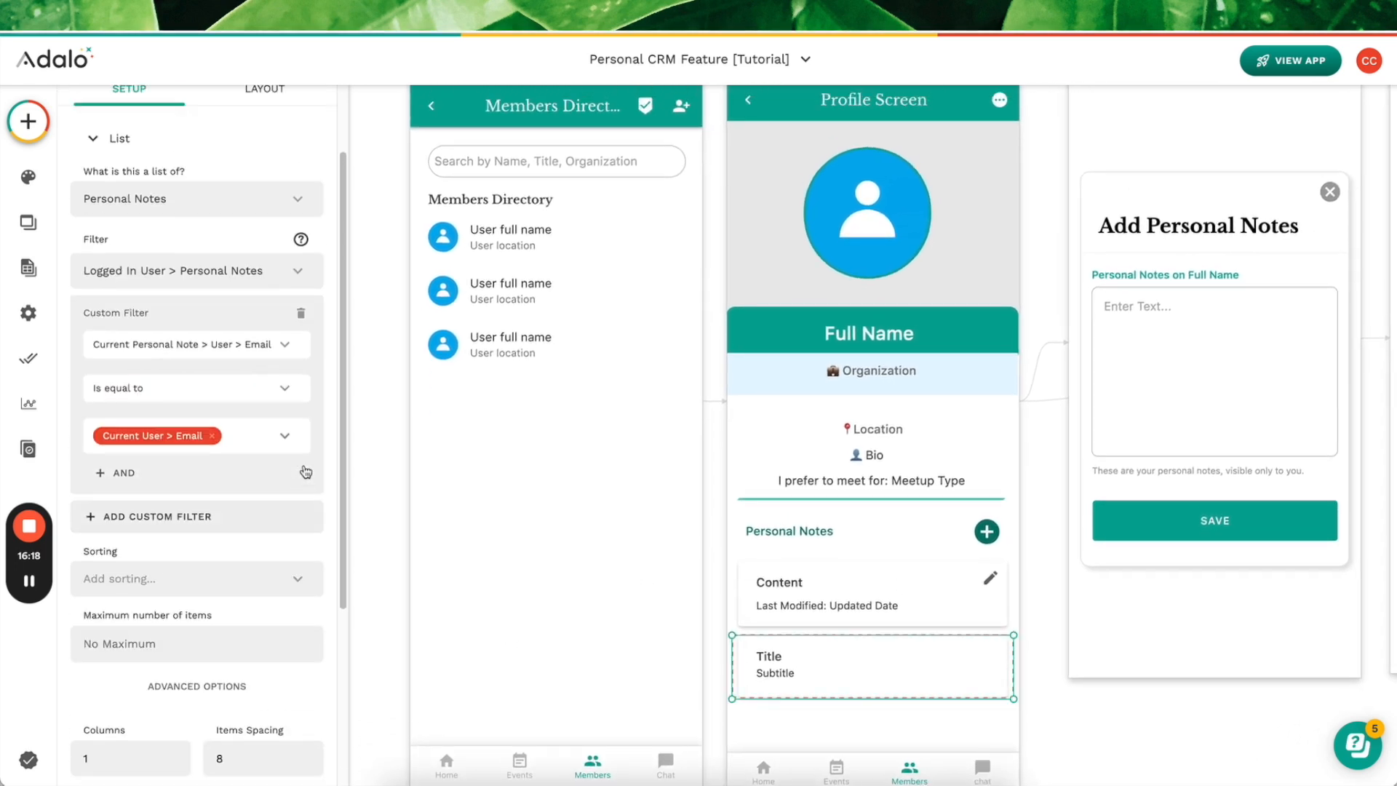
Step: Compare the collection and filter settings of the Content list with those of the Title/Subtitle list
left_click(236, 290)
left_click(792, 580)
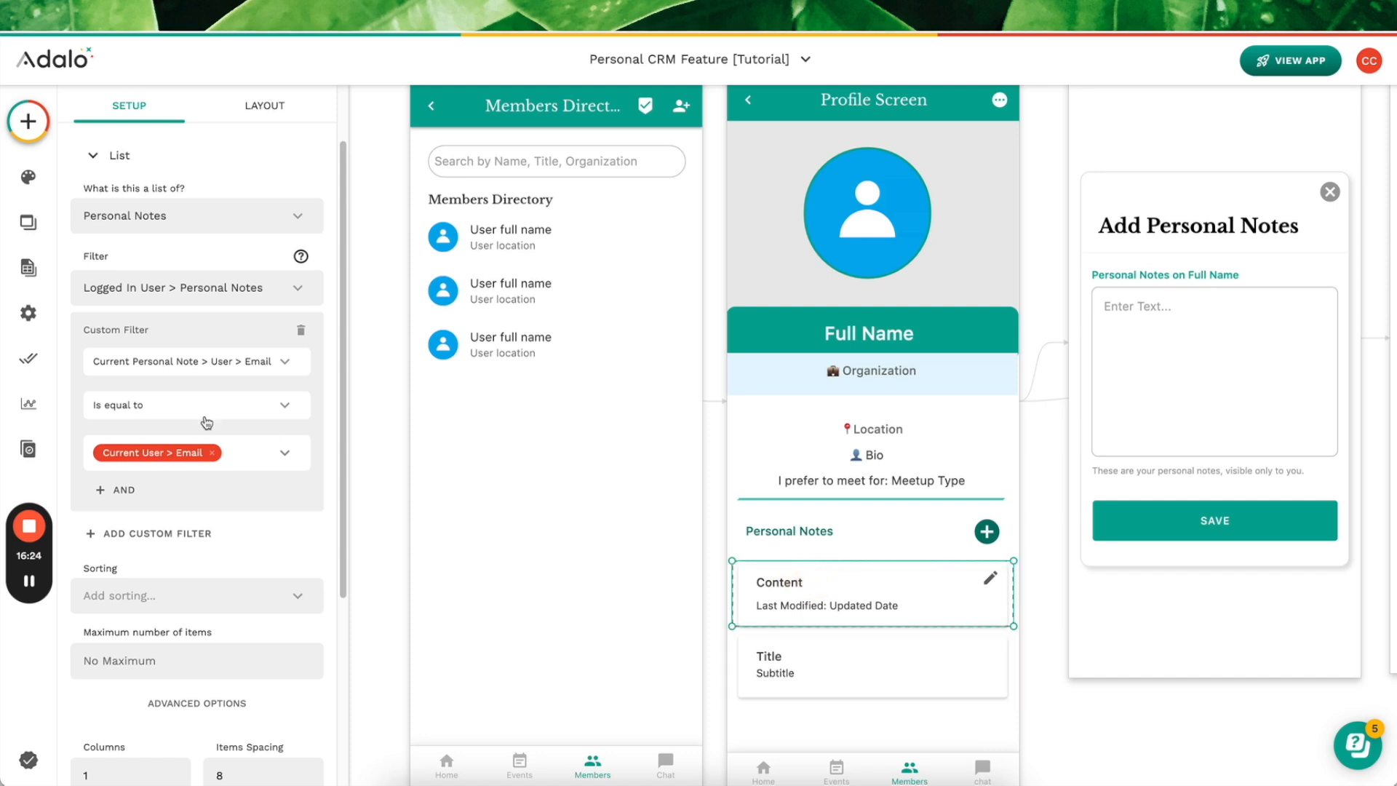
left_click(908, 683)
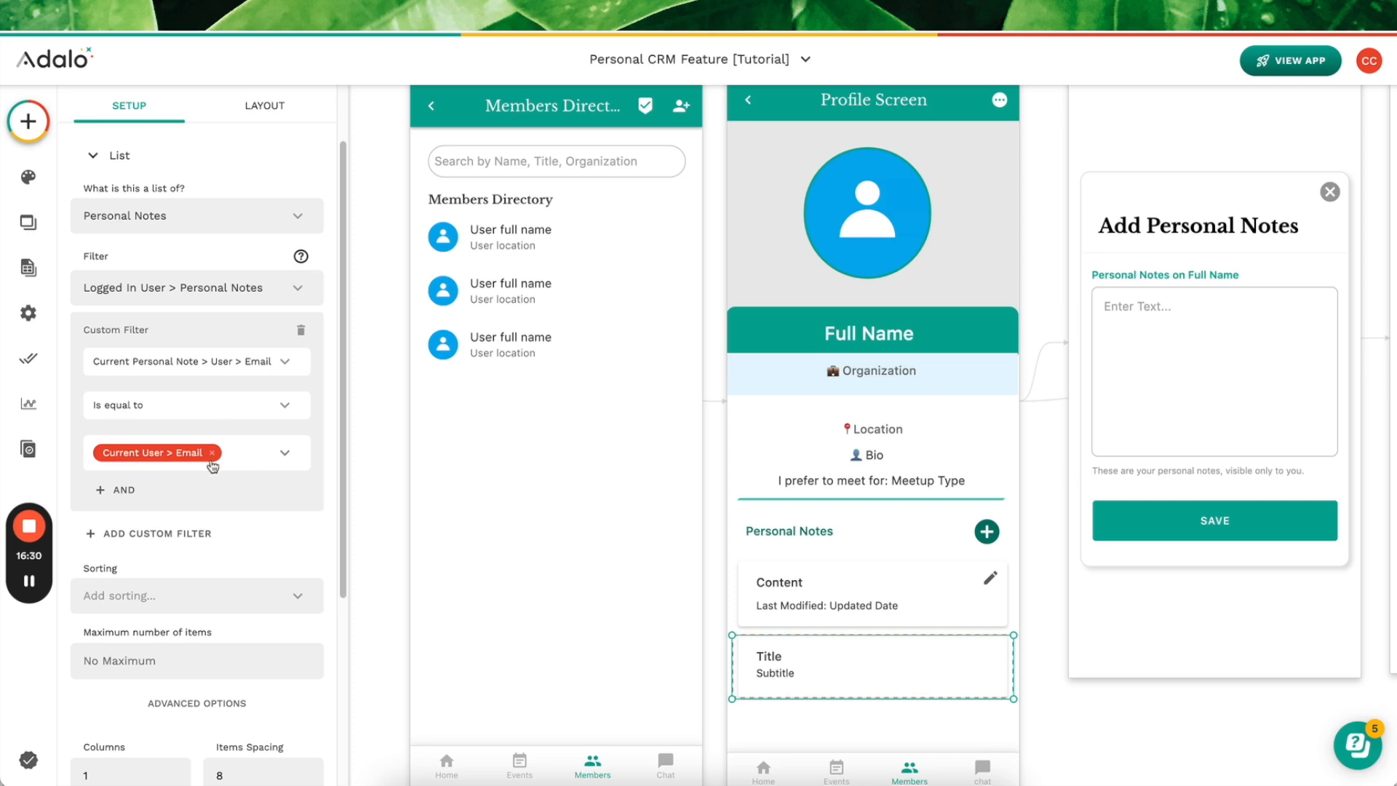
left_click(811, 576)
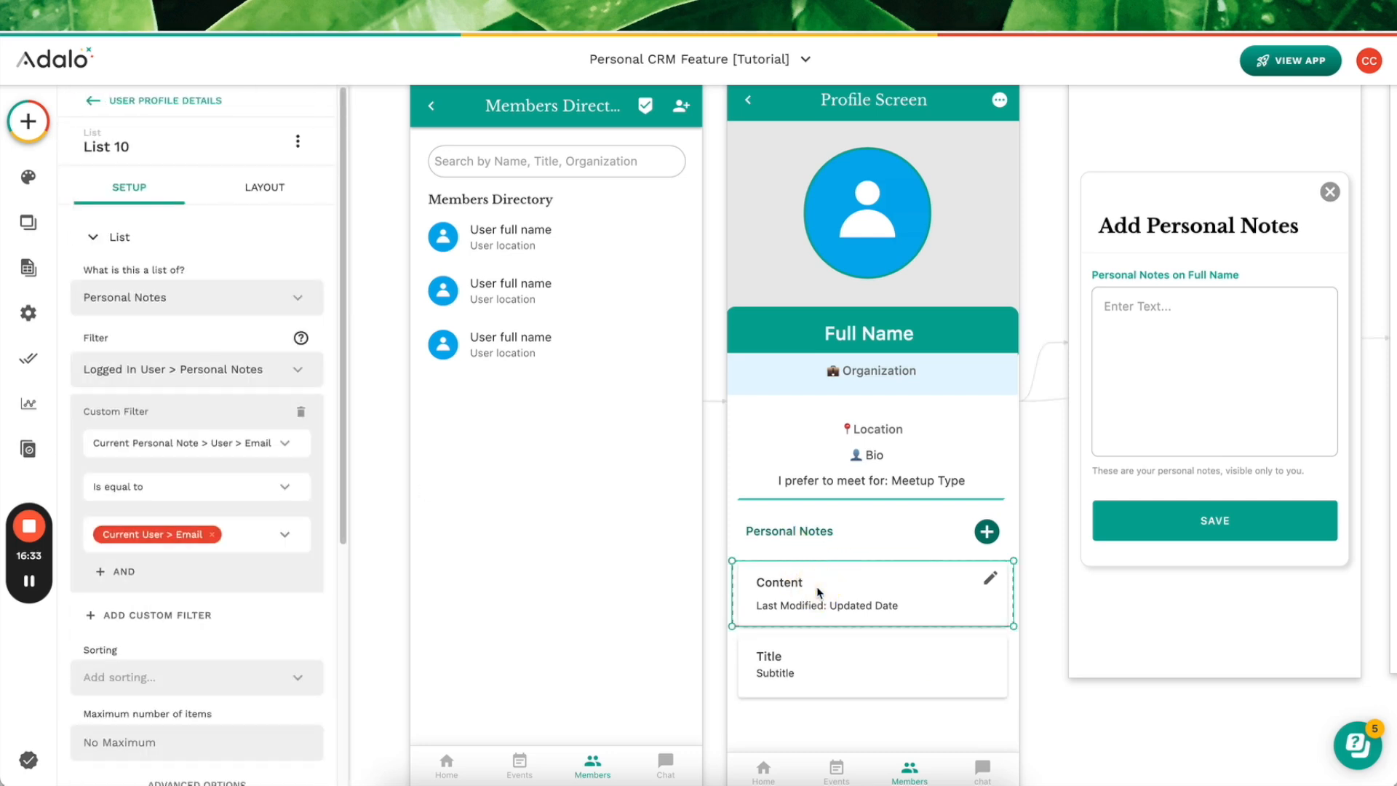
left_click(823, 657)
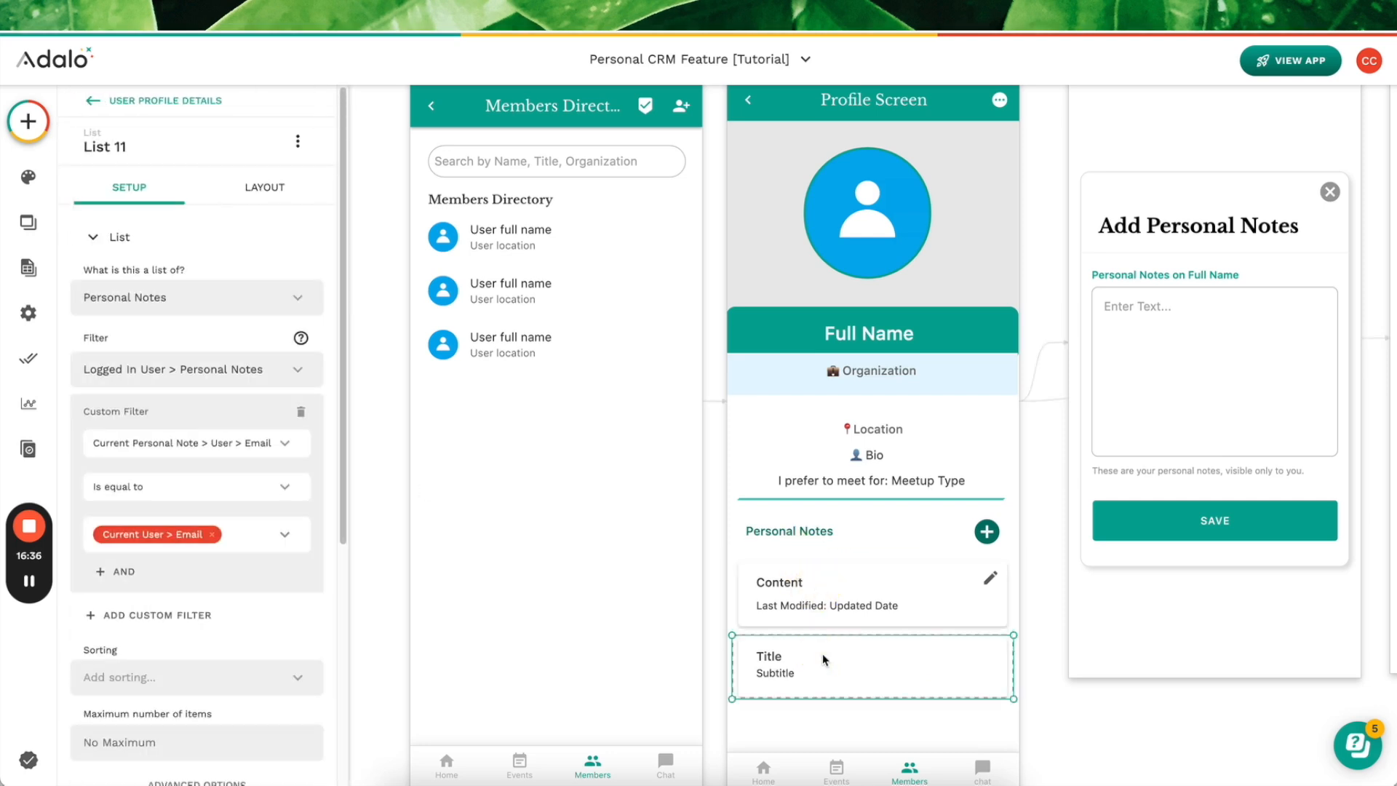
Step: Choose Personal Notes as the collection of the Title/Subtitle list
left_click(266, 306)
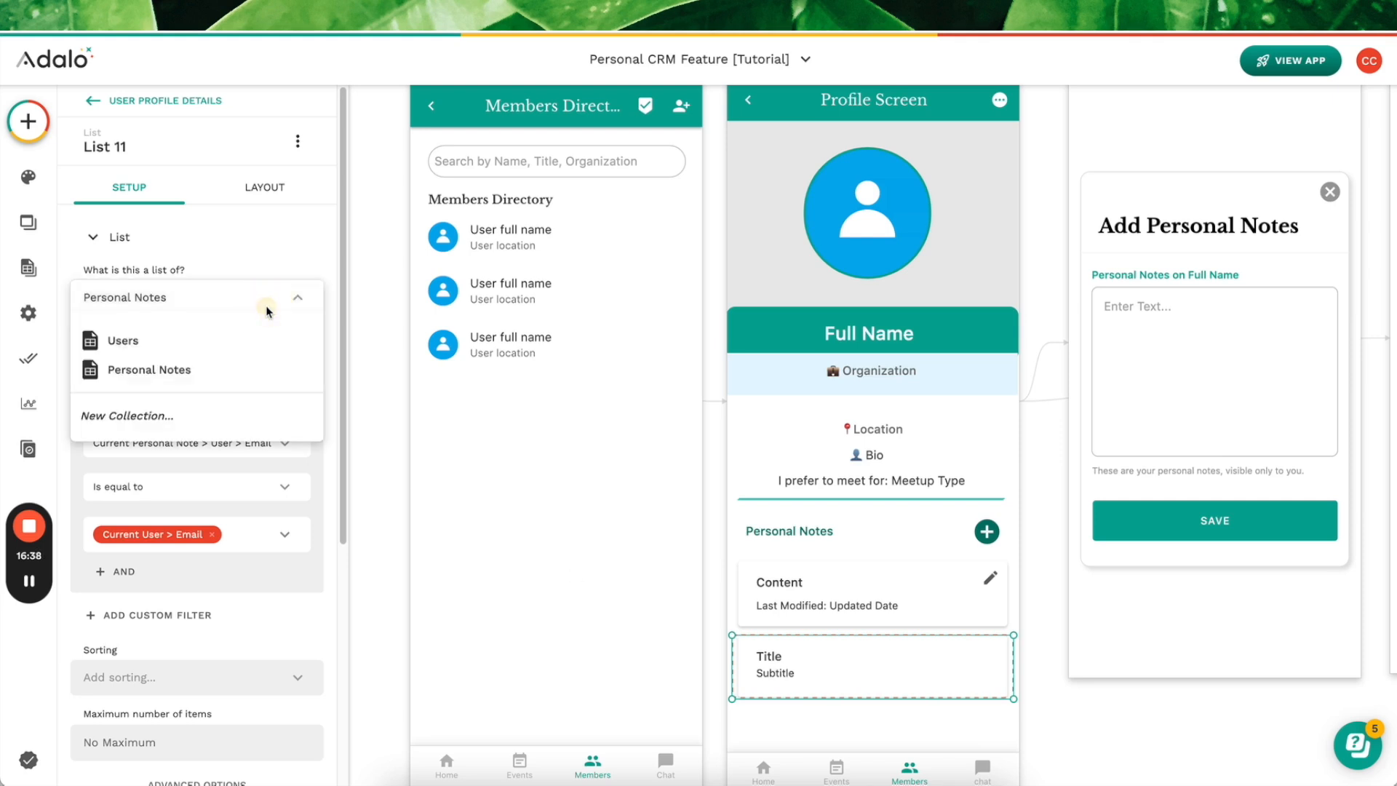
left_click(230, 370)
left_click(230, 367)
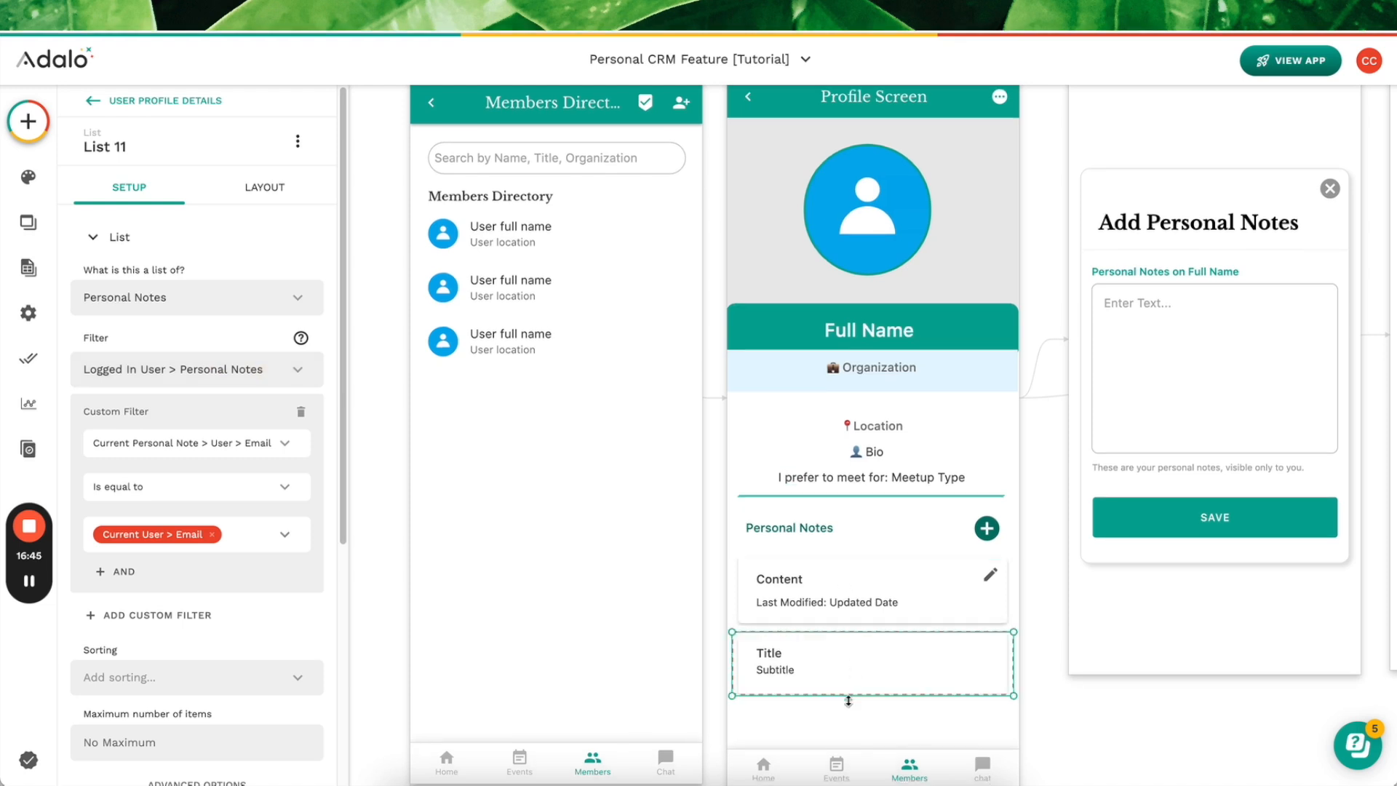
Step: Inspect the Title text in the lower notes card, and recheck its list's custom filter and advanced options
left_click(772, 662)
left_click(773, 662)
left_click(773, 659)
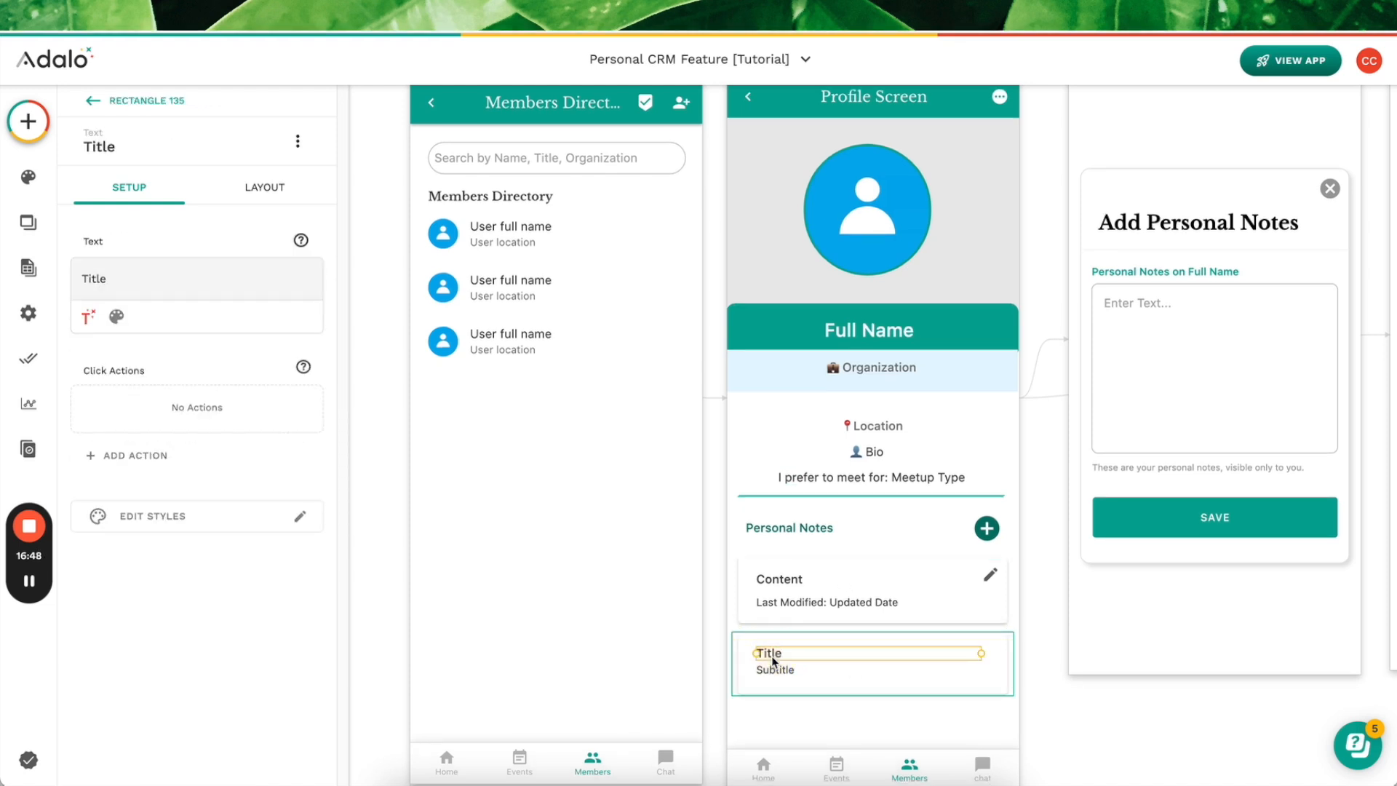
left_click(842, 678)
left_click(647, 634)
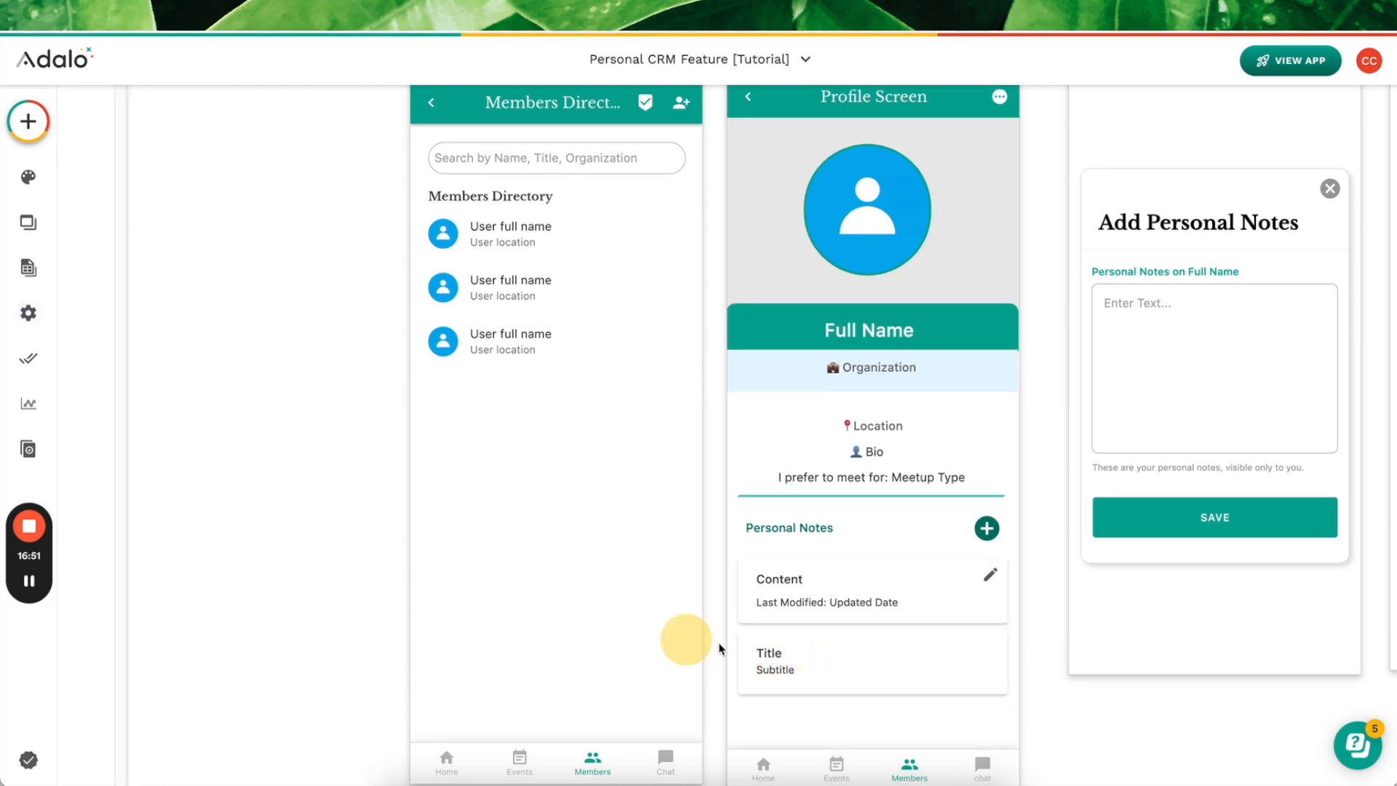
left_click(749, 661)
scroll(167, 321, "down", 5)
scroll(247, 336, "up", 2)
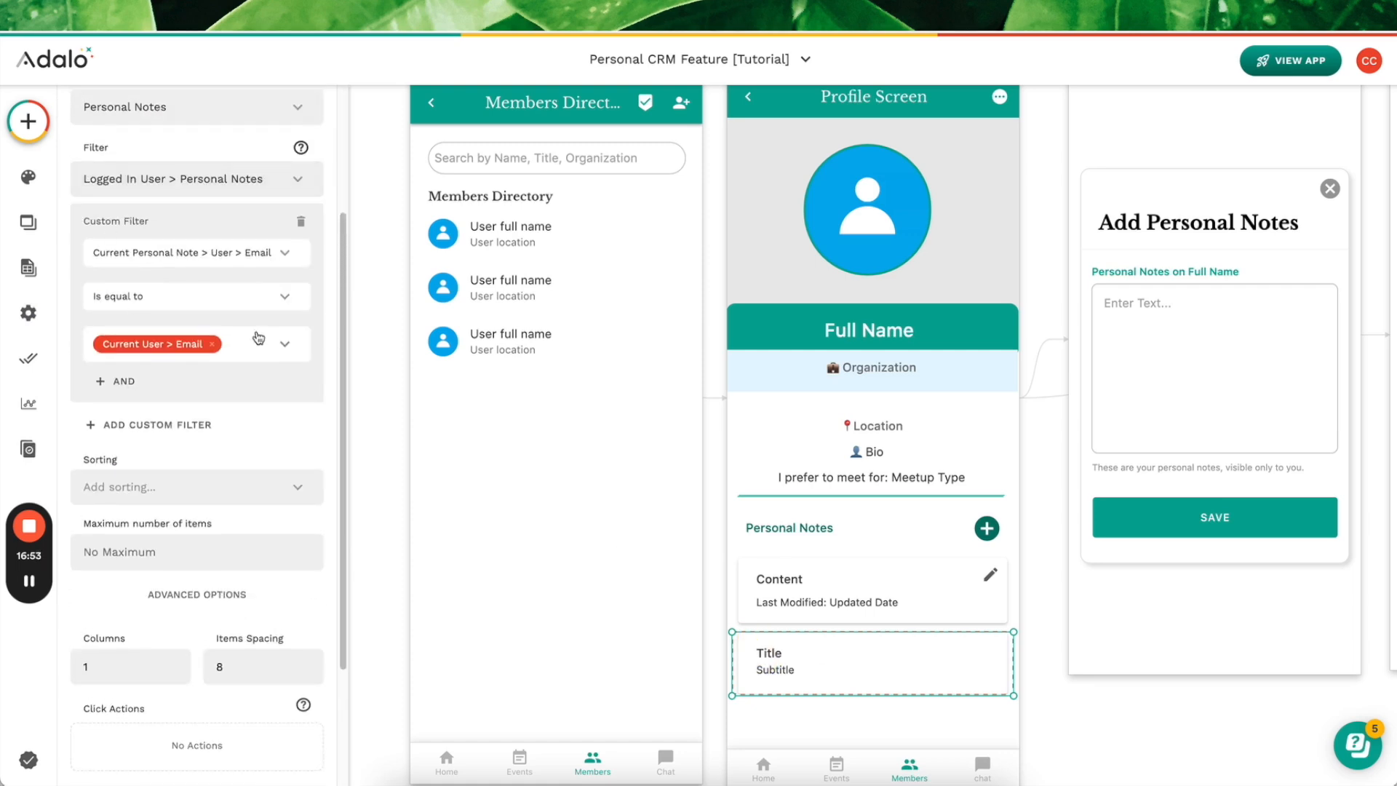
Step: Replace the Title text in the lower notes card with the Current Personal Note's Content
left_click(786, 652)
left_click(765, 650)
double_click(203, 280)
key("BackSpace")
left_click(88, 316)
mouse_move(167, 363)
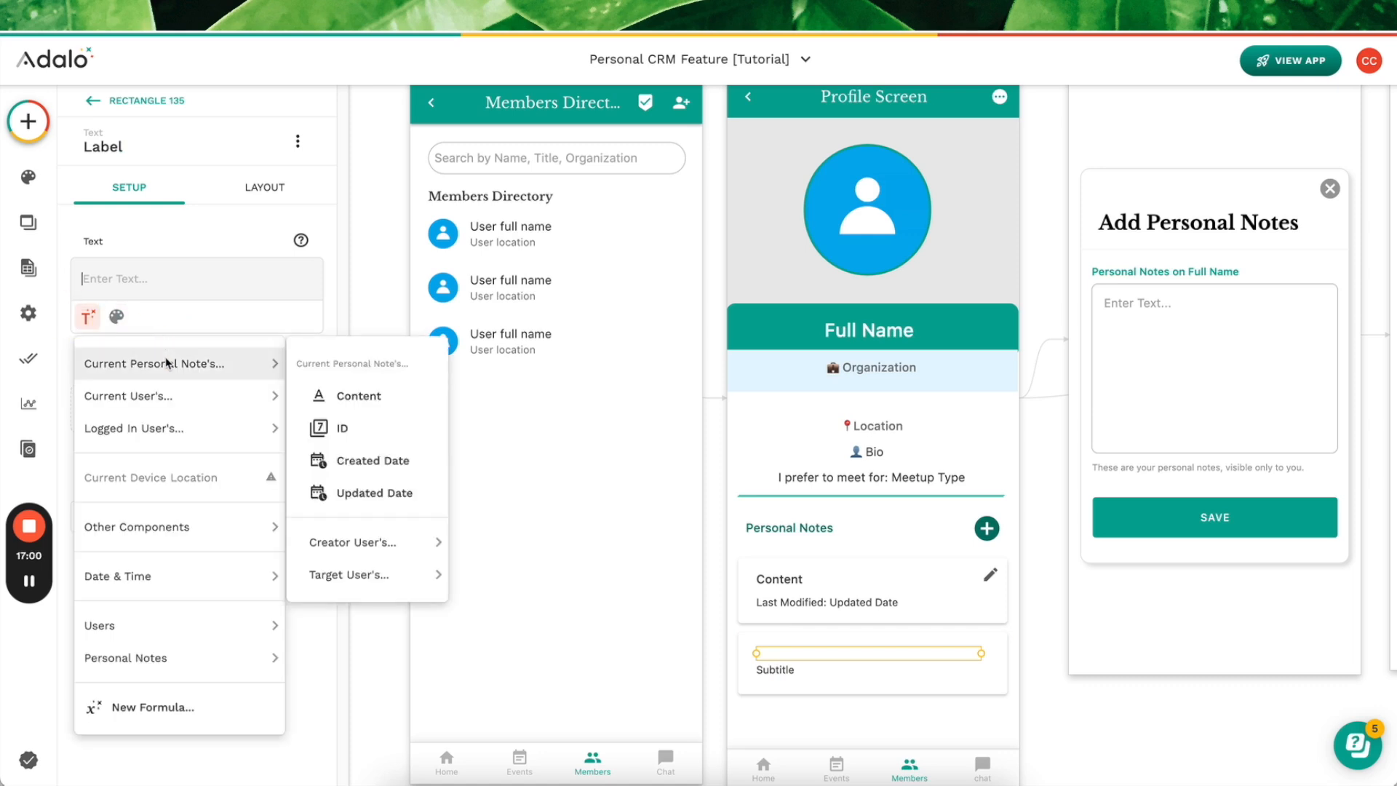
left_click(358, 396)
Step: Replace the lower notes card's Subtitle with "date:" followed by the Current Personal Note's Updated Date
left_click(777, 668)
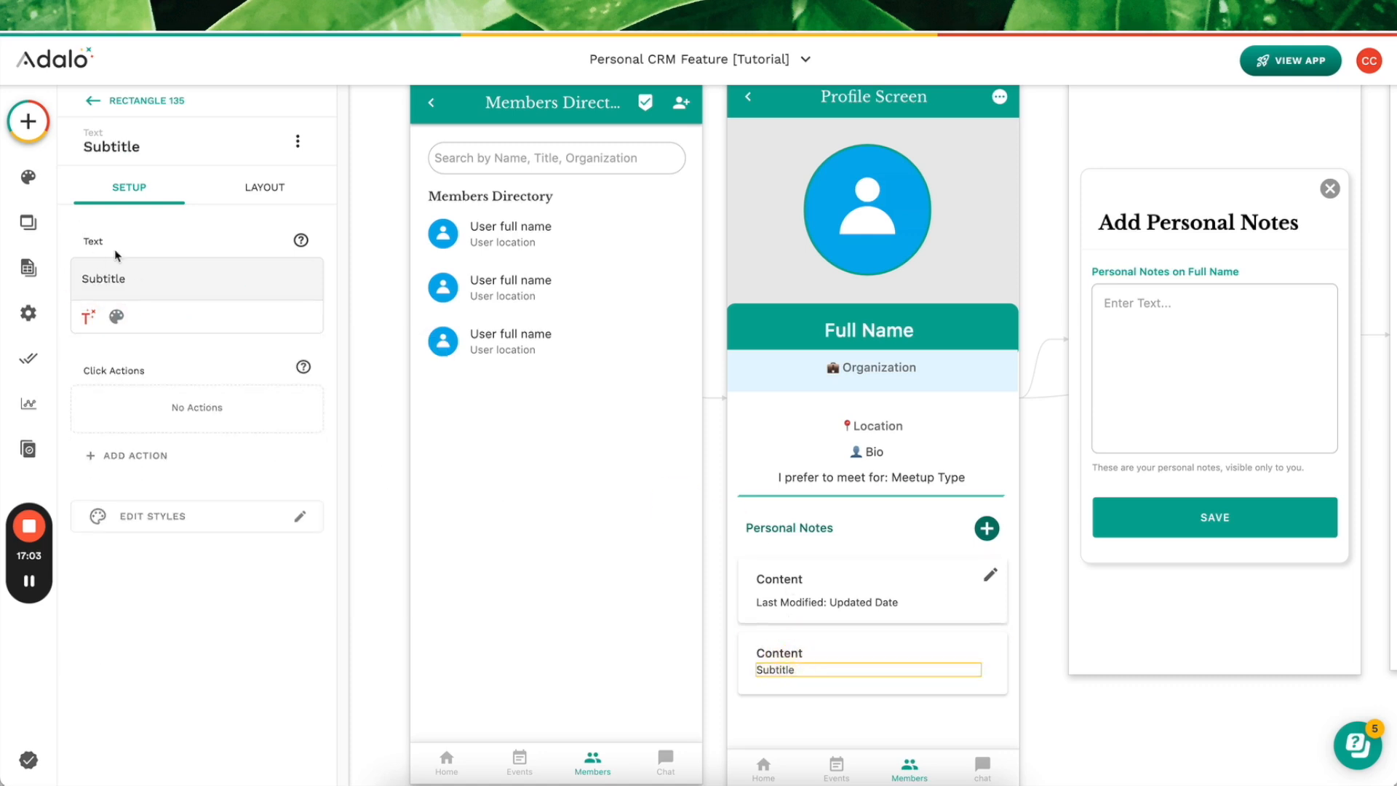
double_click(139, 276)
type("date:")
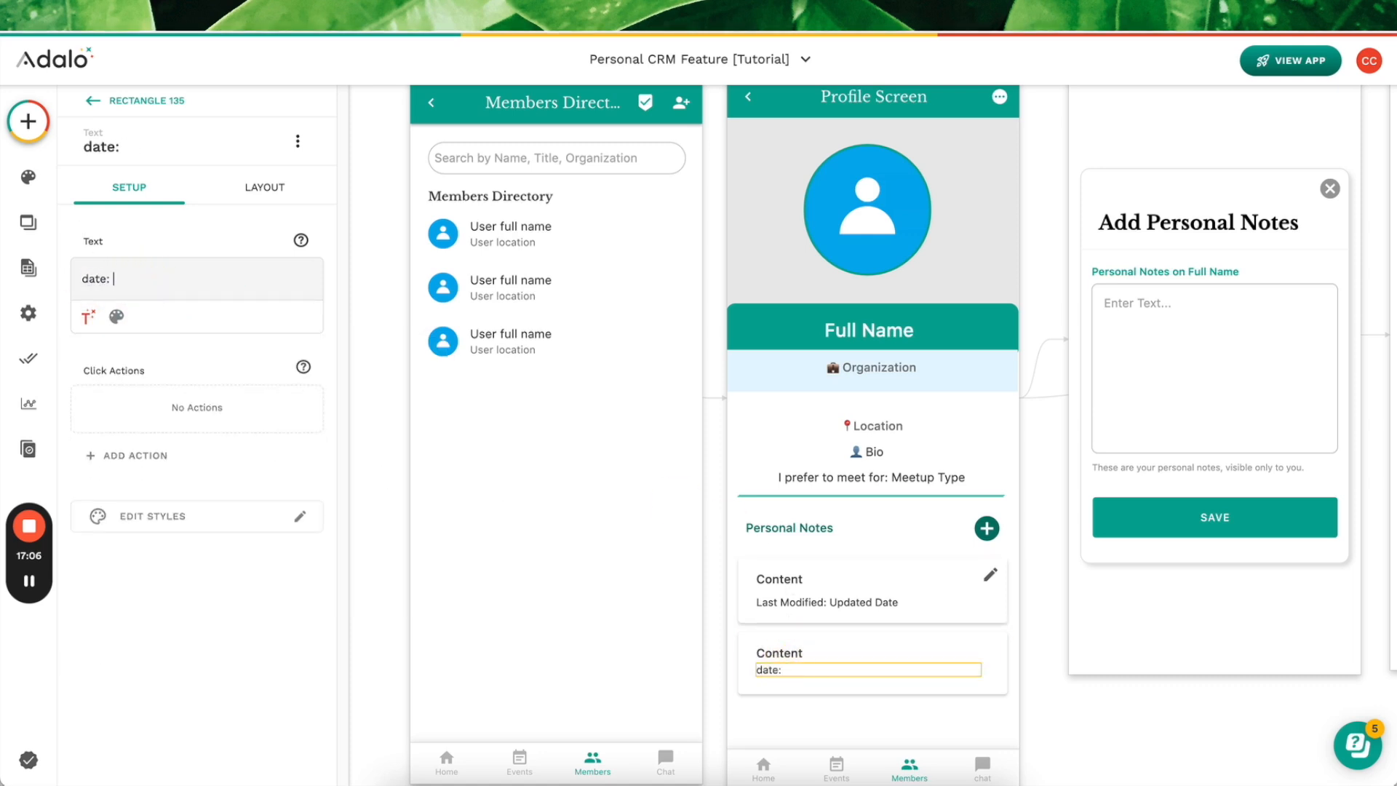
left_click(88, 316)
mouse_move(144, 363)
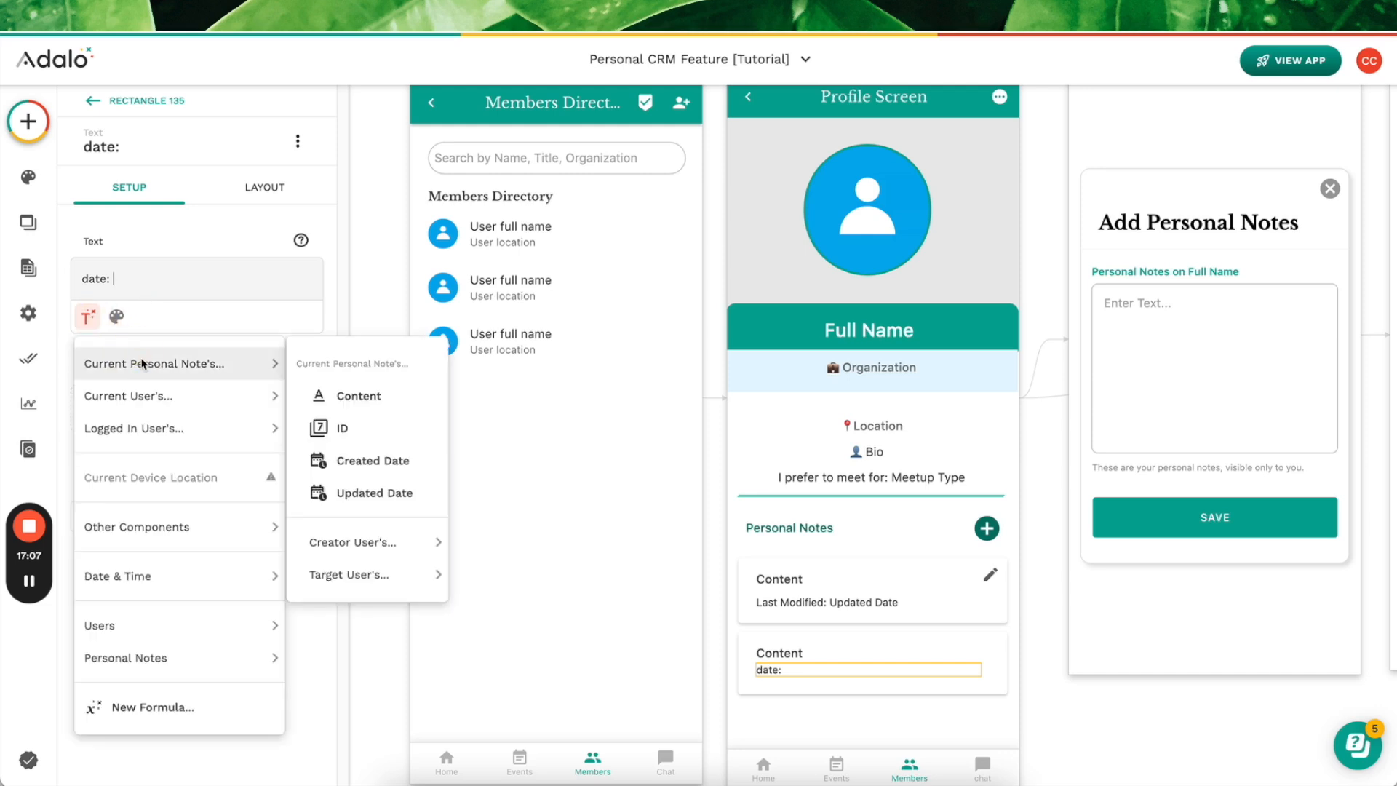
left_click(384, 493)
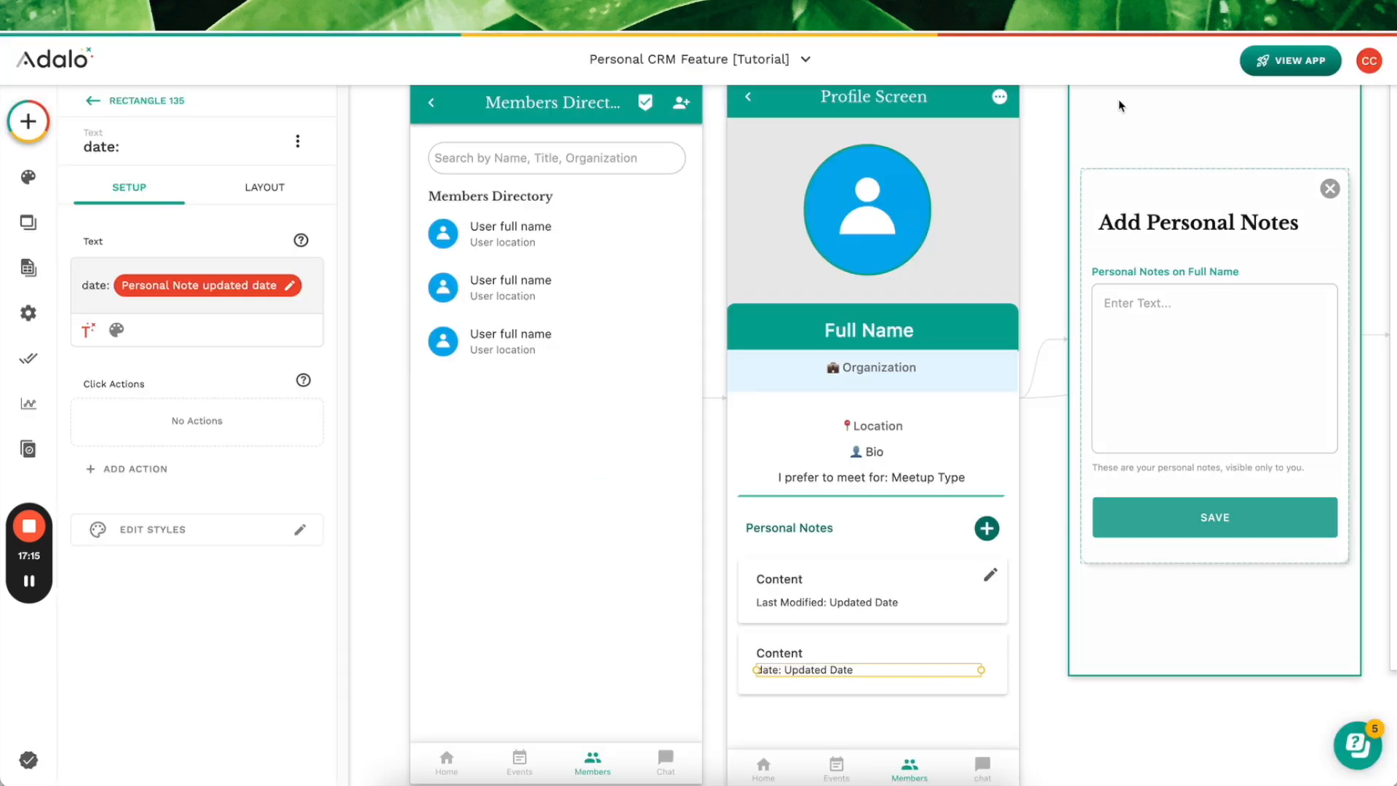
Step: Preview the app and check both personal notes lists on UserThree's profile
left_click(1290, 61)
left_click(1274, 113)
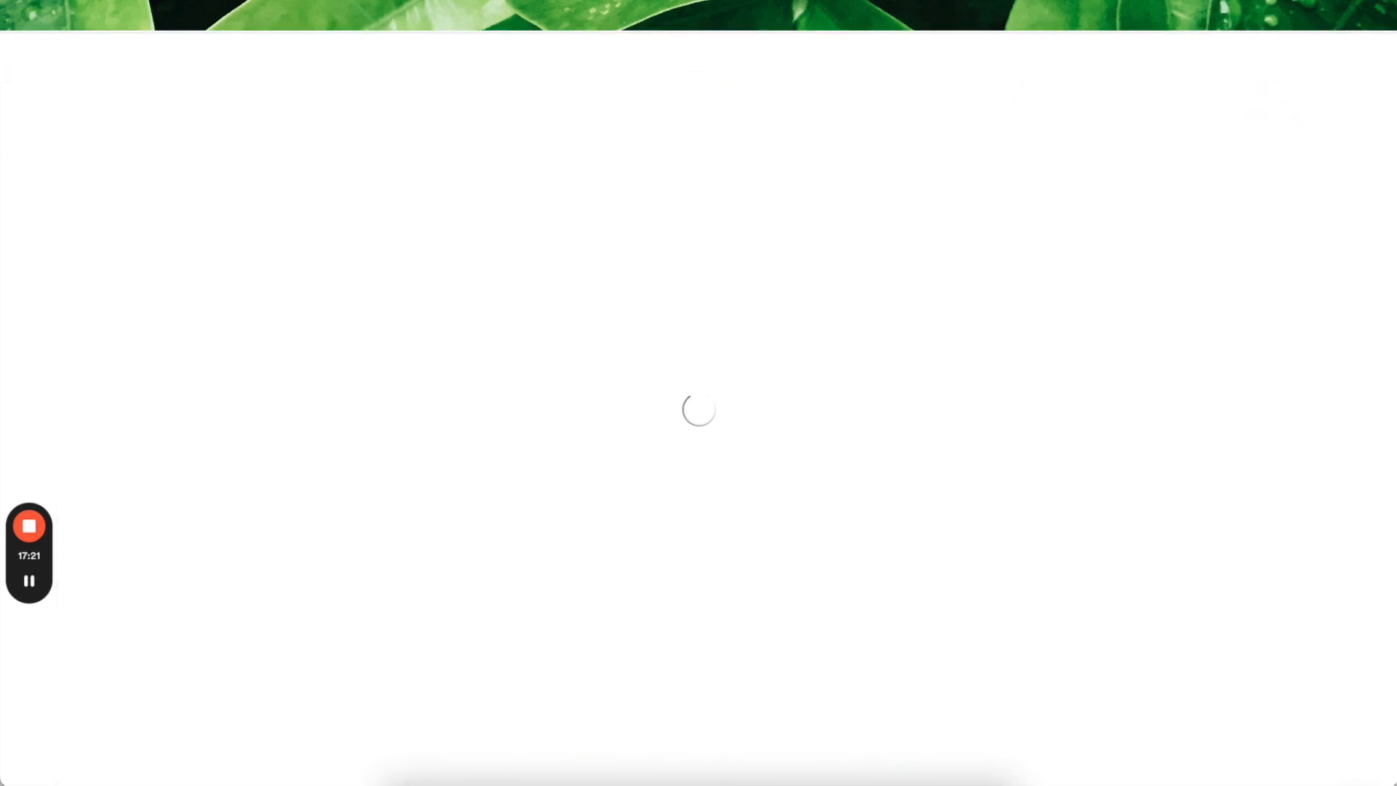
left_click(707, 329)
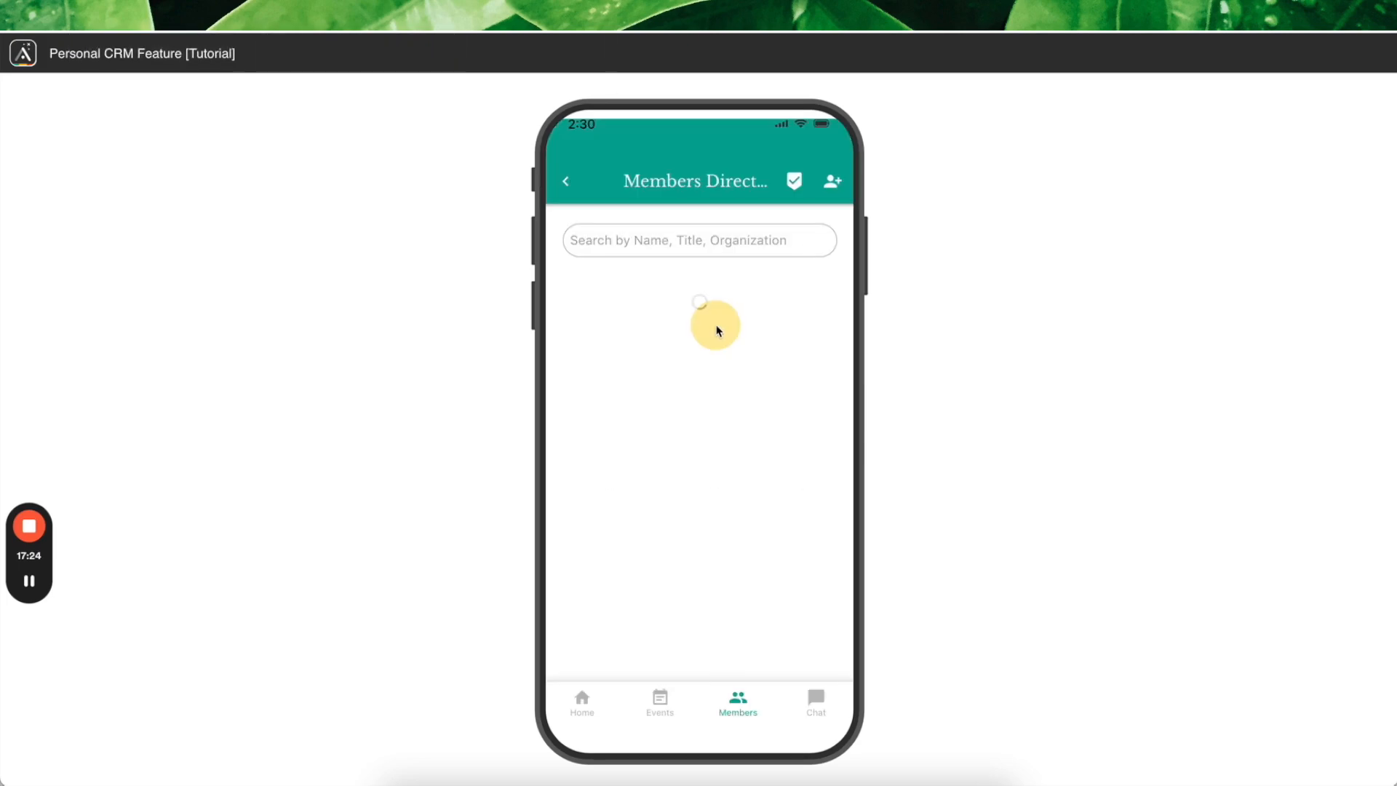
left_click(638, 320)
scroll(723, 487, "down", 3)
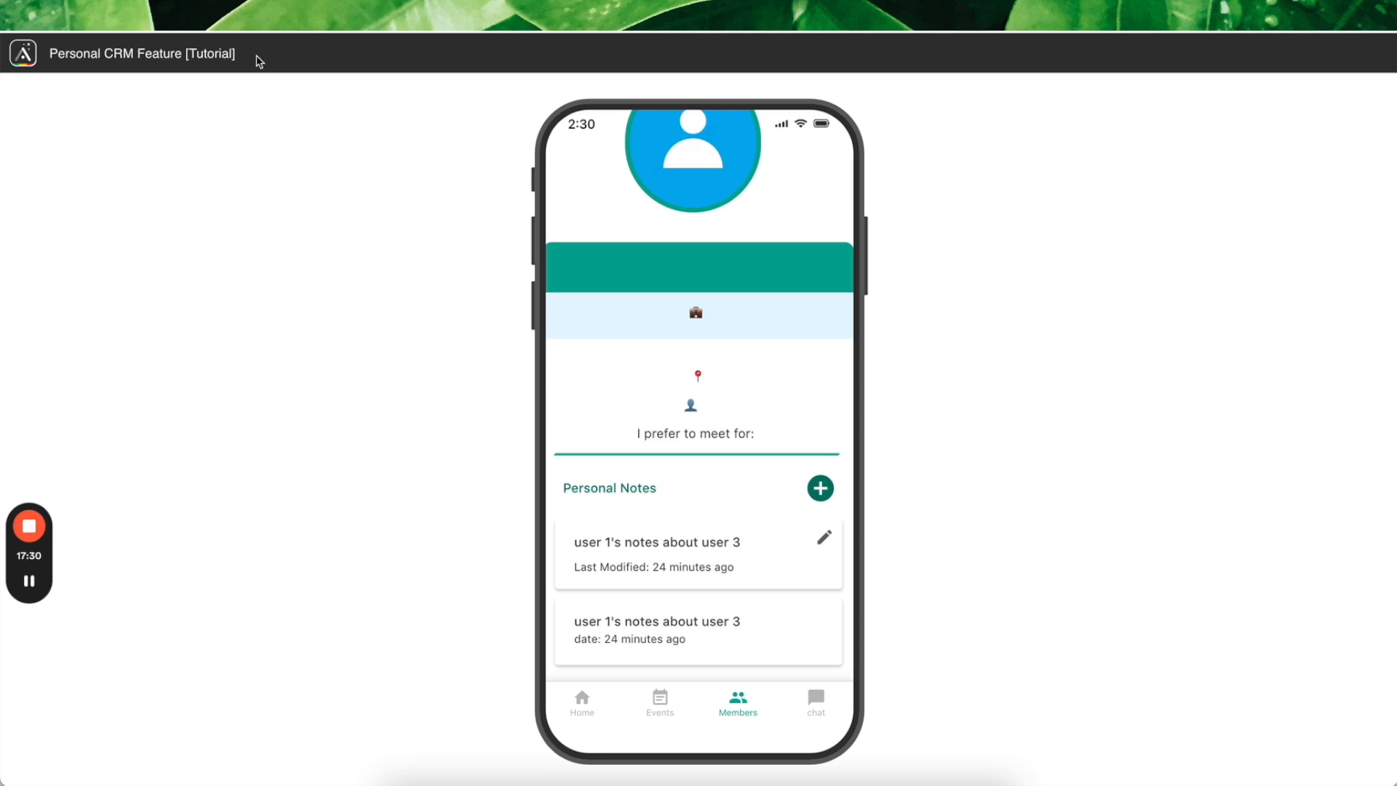
Step: Edit the personal note on UserThree to read "user 1's notes about user 3 we met on a train in amsterdam" and save it
left_click(823, 542)
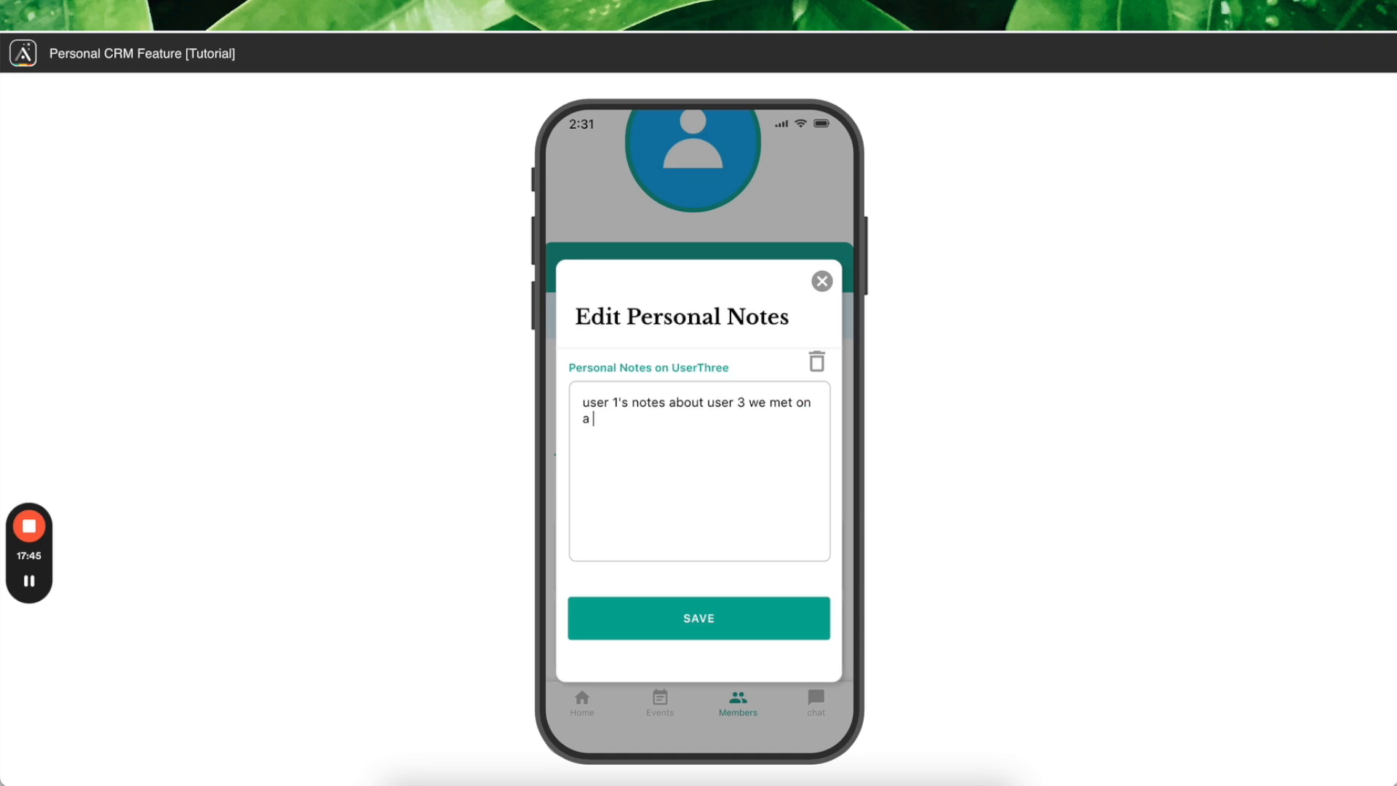
left_click(776, 615)
scroll(749, 520, "down", 1)
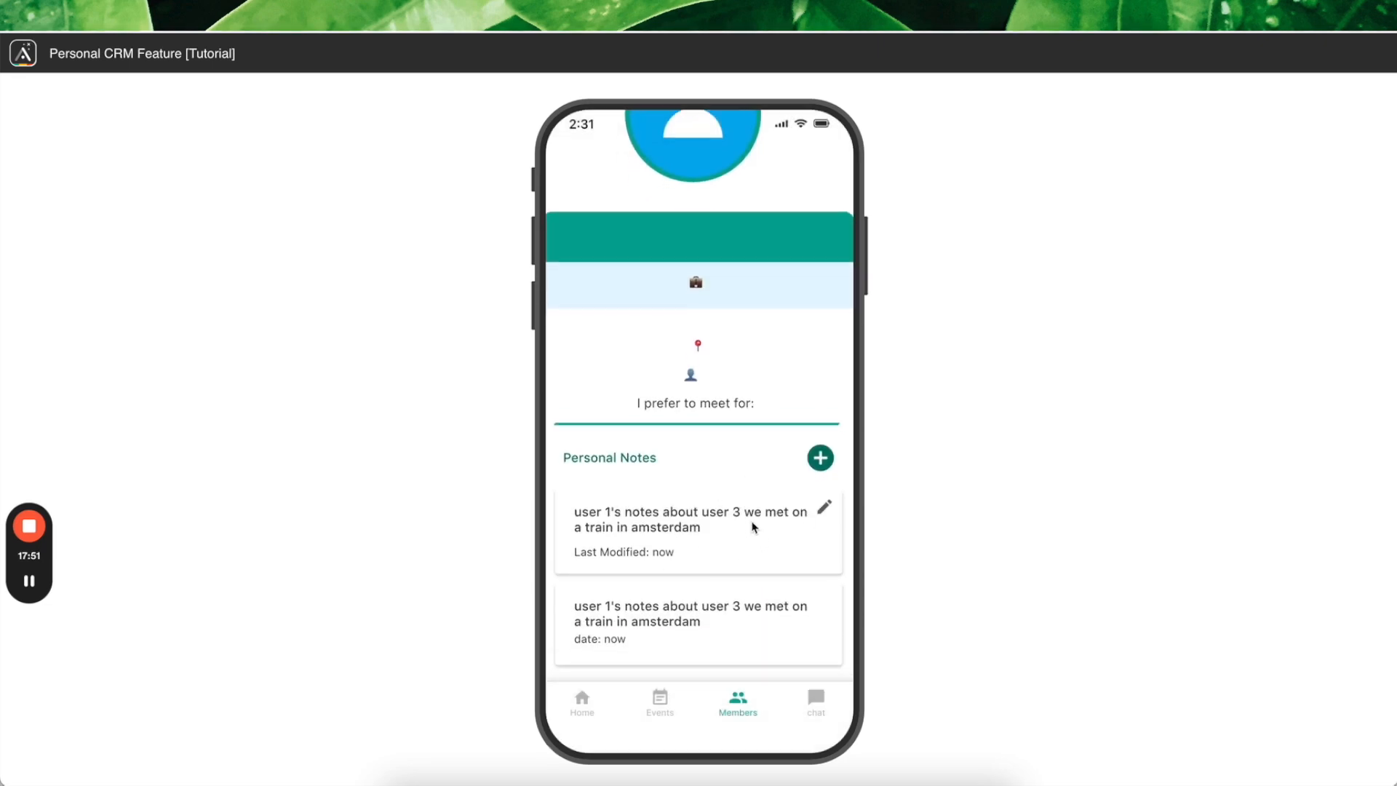
Step: Check the personal notes on UserTwo's profile, return to the members directory, and close the preview
scroll(632, 597, "up", 3)
left_click(567, 179)
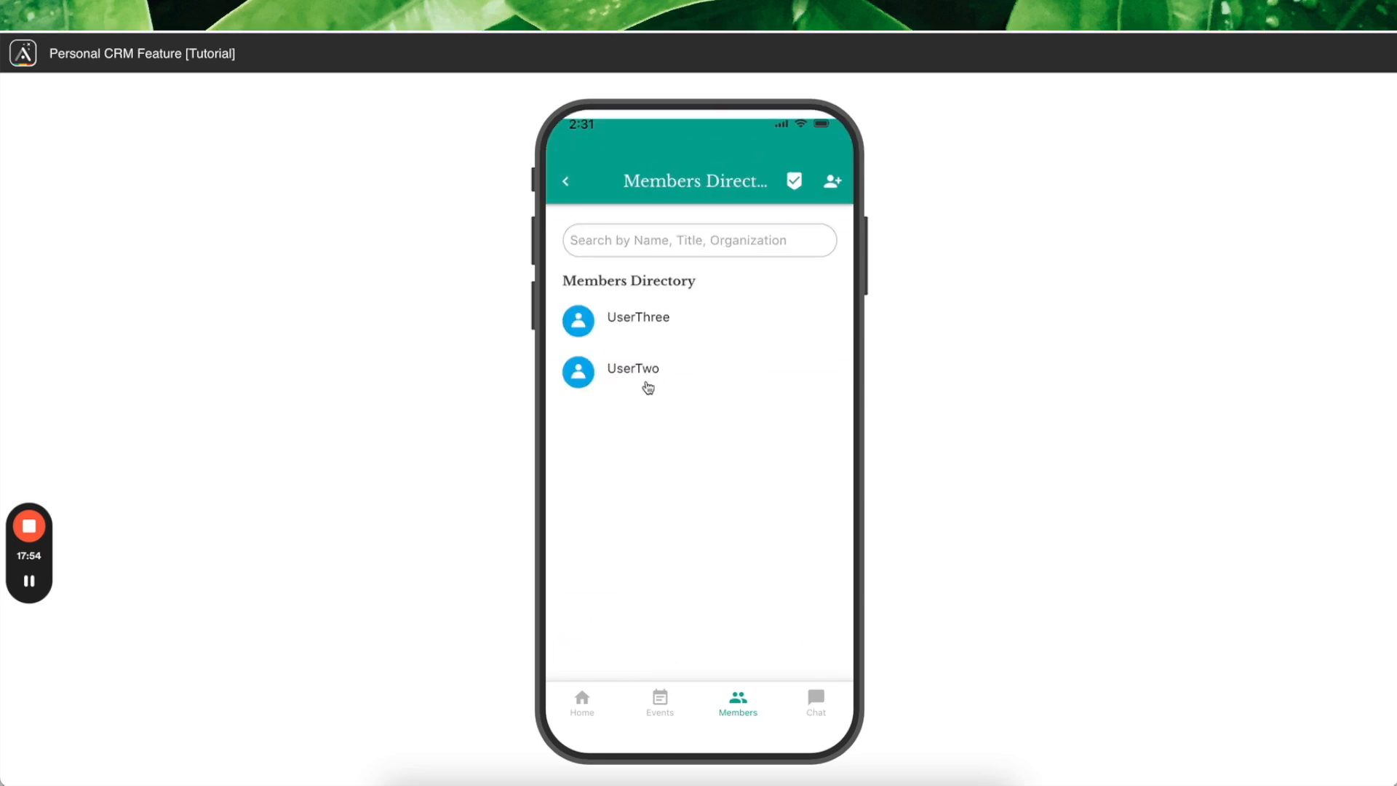
left_click(645, 384)
scroll(662, 493, "down", 3)
scroll(654, 436, "up", 3)
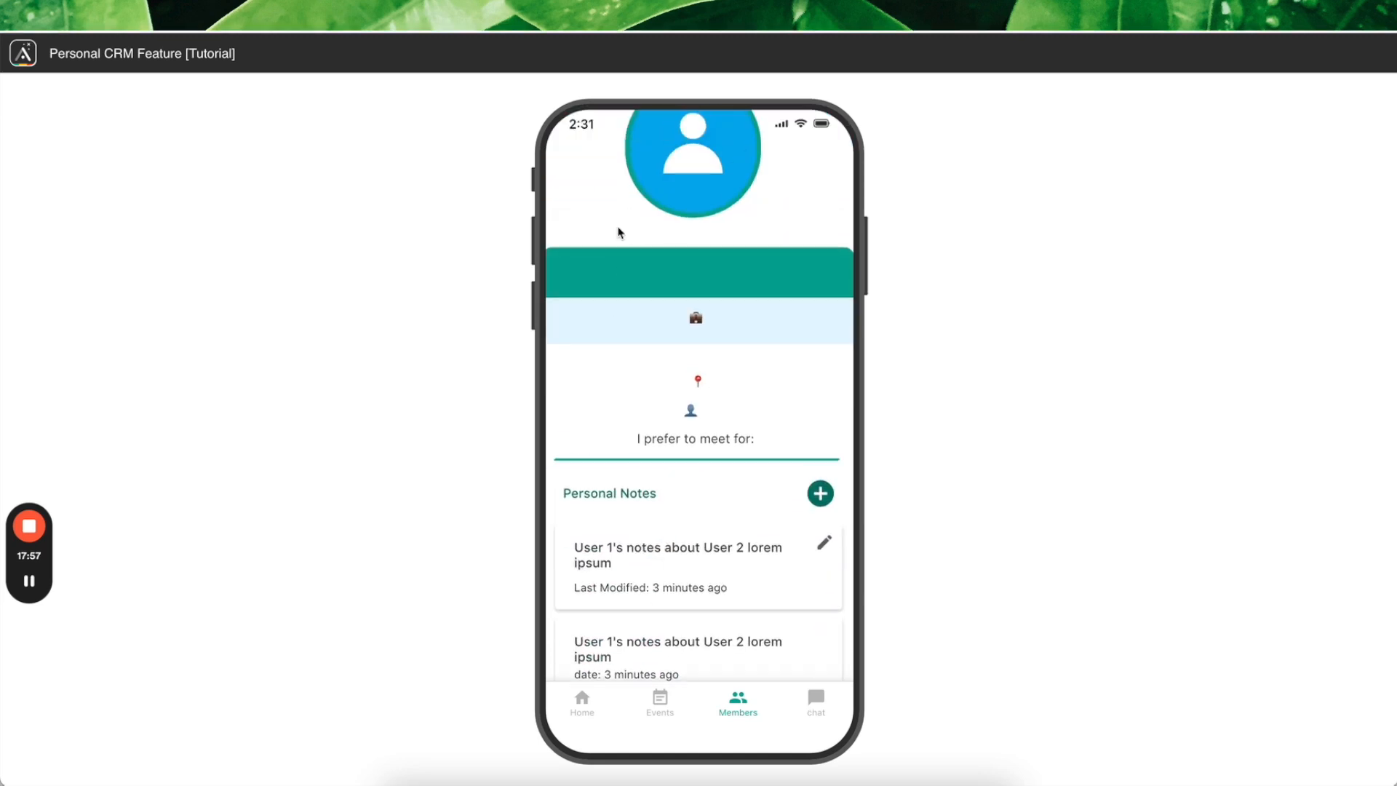
left_click(566, 180)
key("super+w")
Step: Inspect the Link action of the edit icon on the Profile Screen's upper notes card
left_click(1063, 644)
scroll(1085, 661, "right", 12)
scroll(1092, 661, "left", 5)
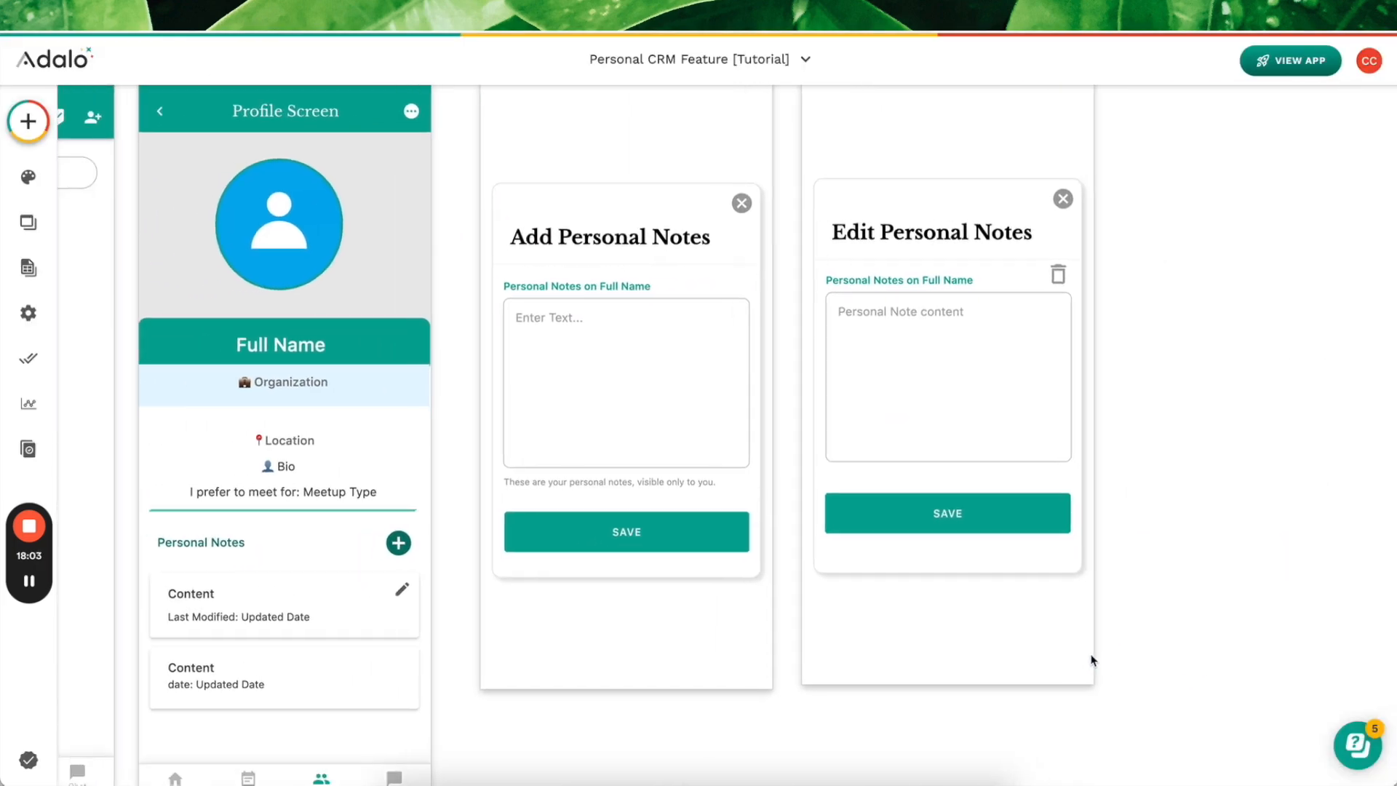
left_click(422, 589)
left_click(422, 589)
left_click(422, 590)
left_click(243, 480)
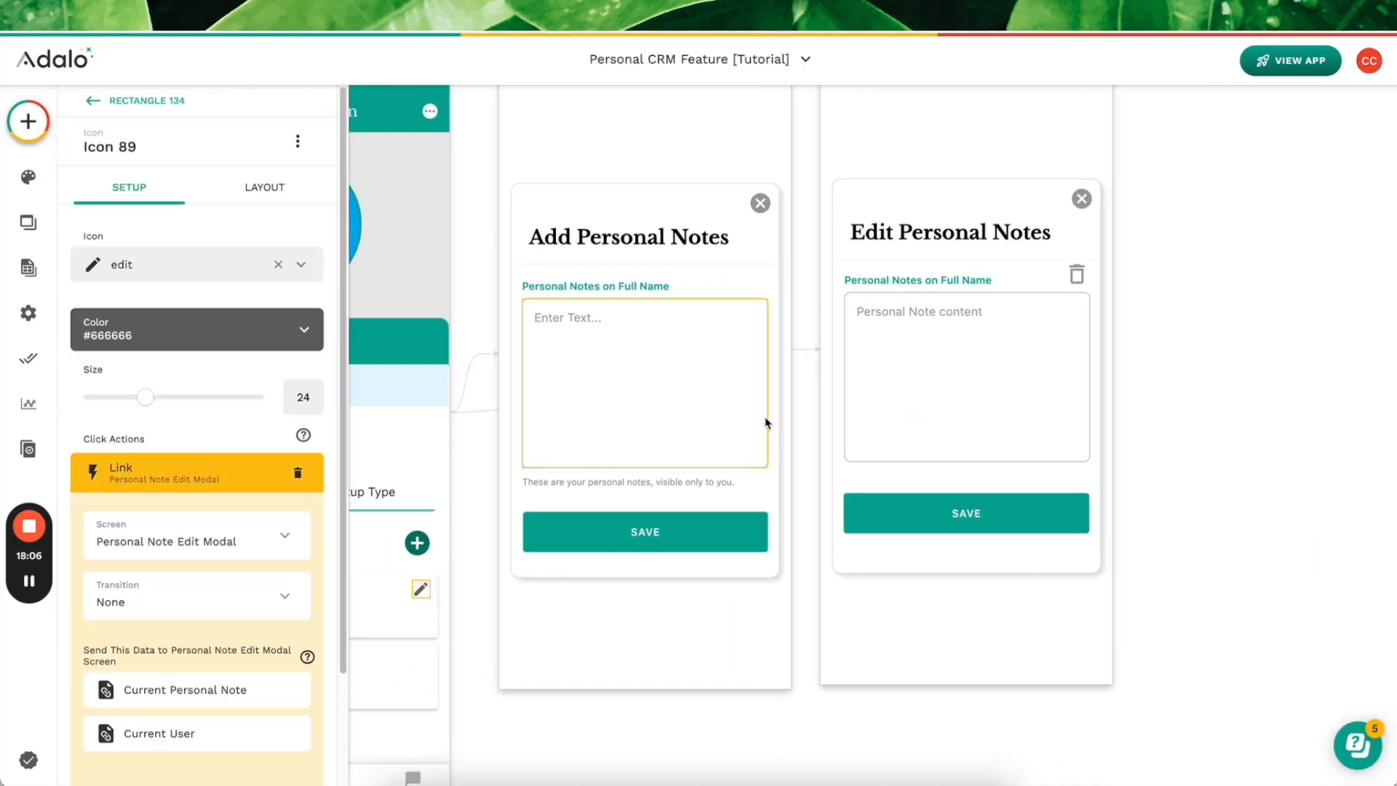
Step: Examine the default value of the note text field in the Personal Note Edit Modal
scroll(764, 421, "up", 2)
scroll(764, 420, "right", 1)
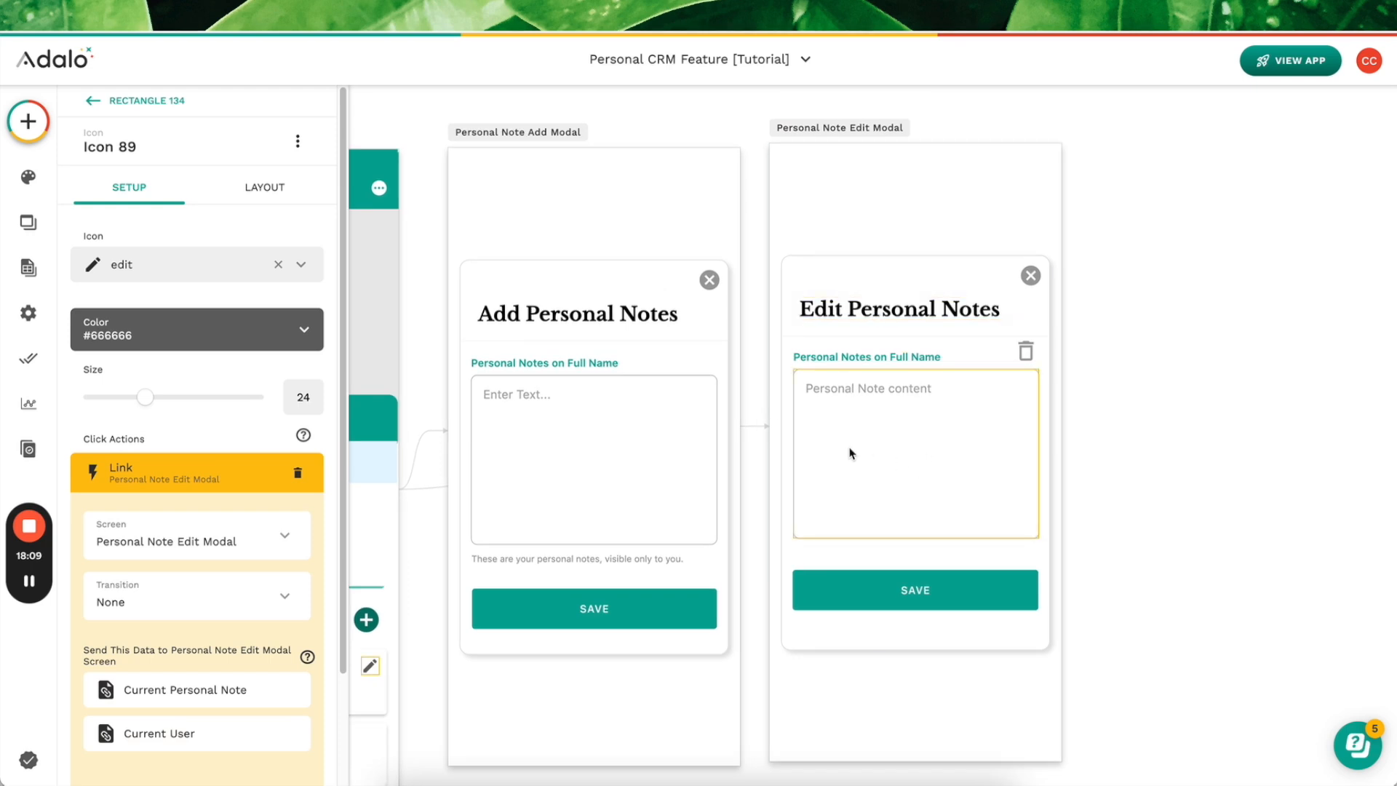
scroll(478, 477, "left", 2)
scroll(478, 477, "down", 1)
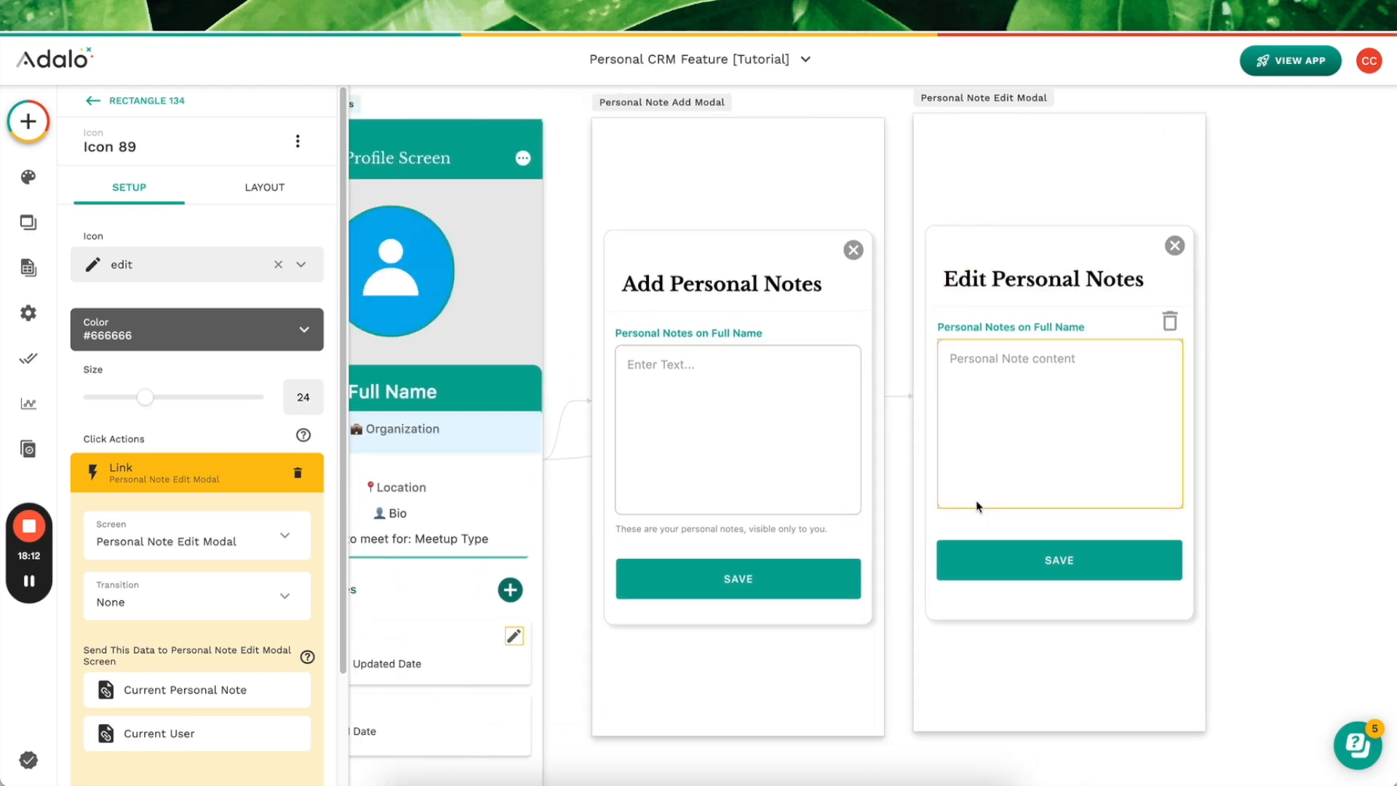
left_click(1042, 405)
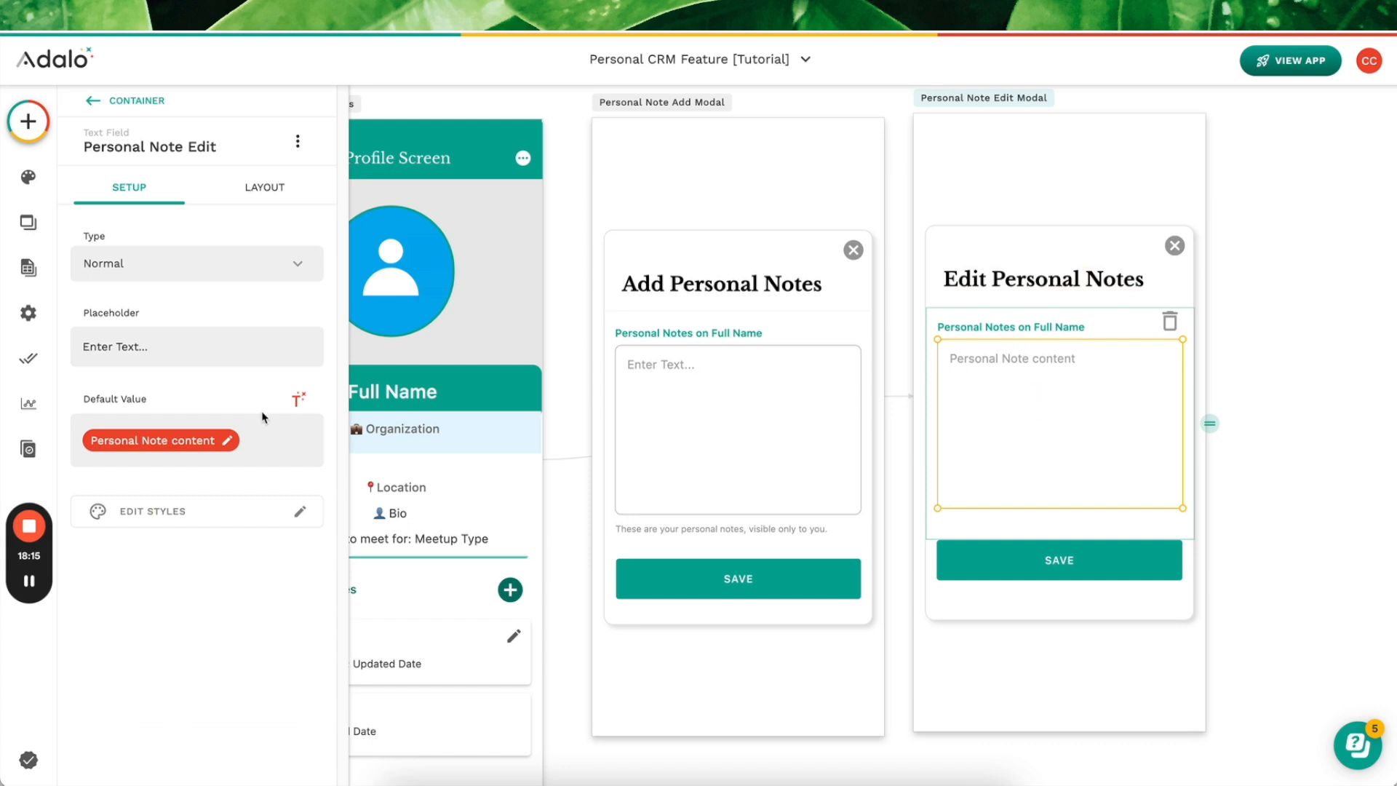
mouse_move(138, 440)
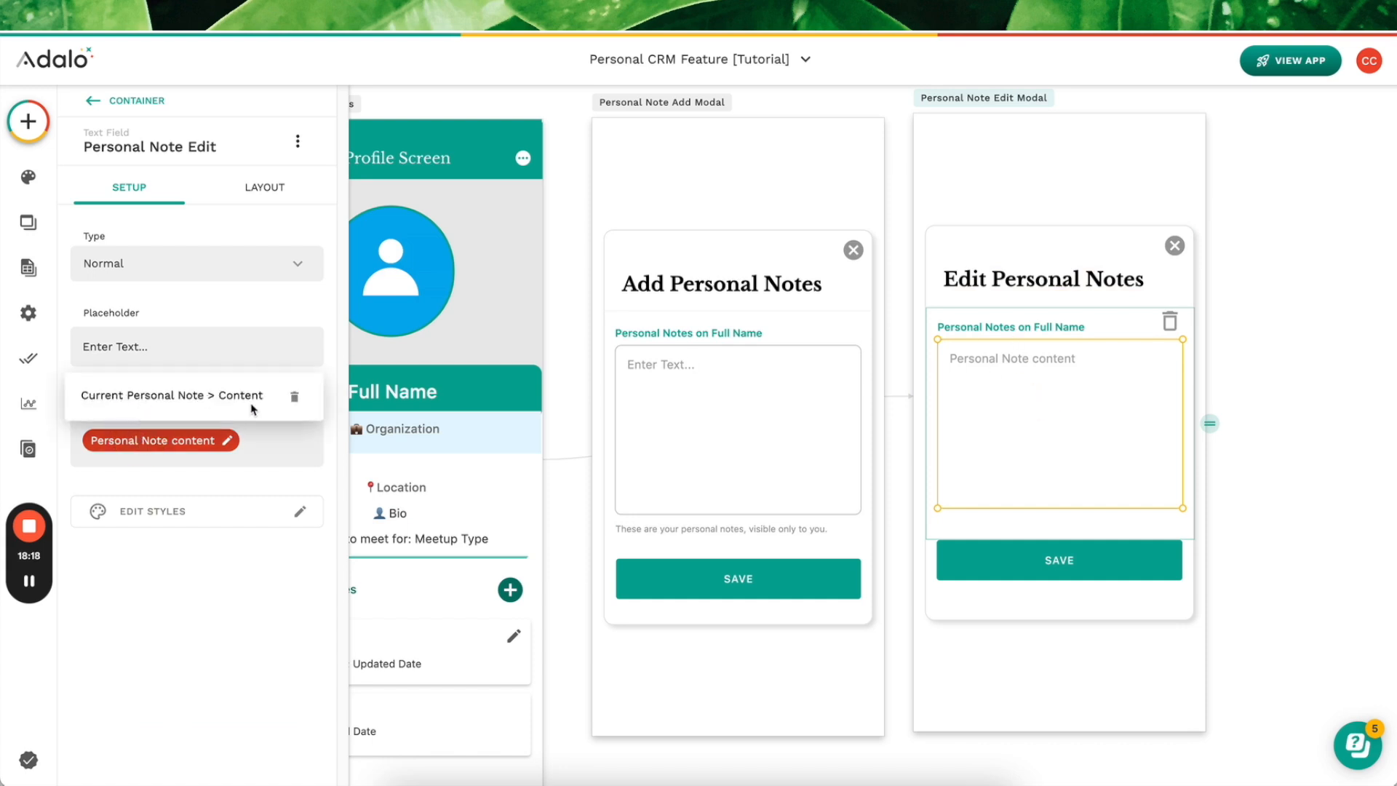
Step: Try adding another dynamic value to the edit note field's default value, and remove it again
left_click(297, 399)
mouse_move(298, 359)
left_click(470, 483)
left_click(244, 470)
key("BackSpace")
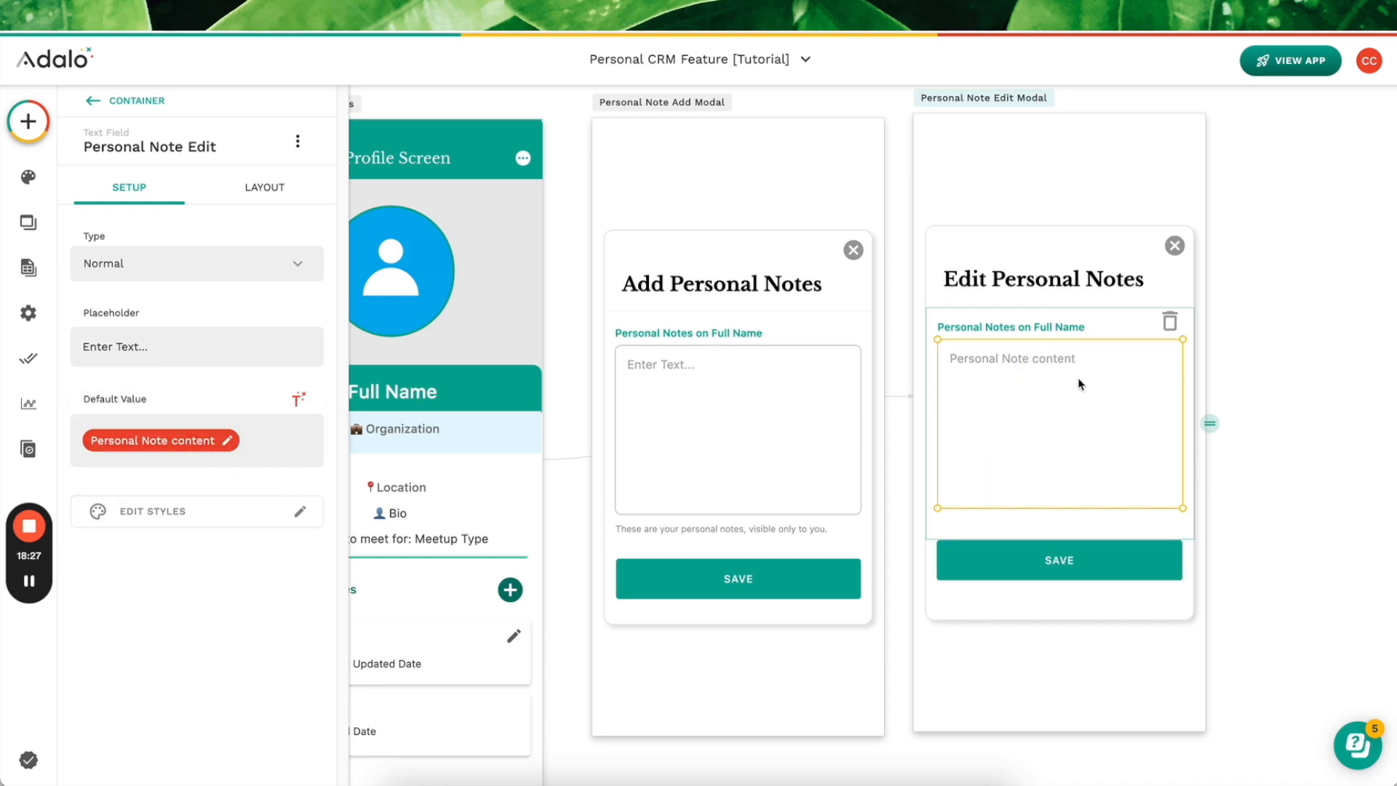
Step: Inspect the Update action of the edit modal's Save button, and compare the text fields of the edit and add modals
left_click(1099, 579)
scroll(1055, 575, "left", 3)
scroll(1055, 575, "down", 2)
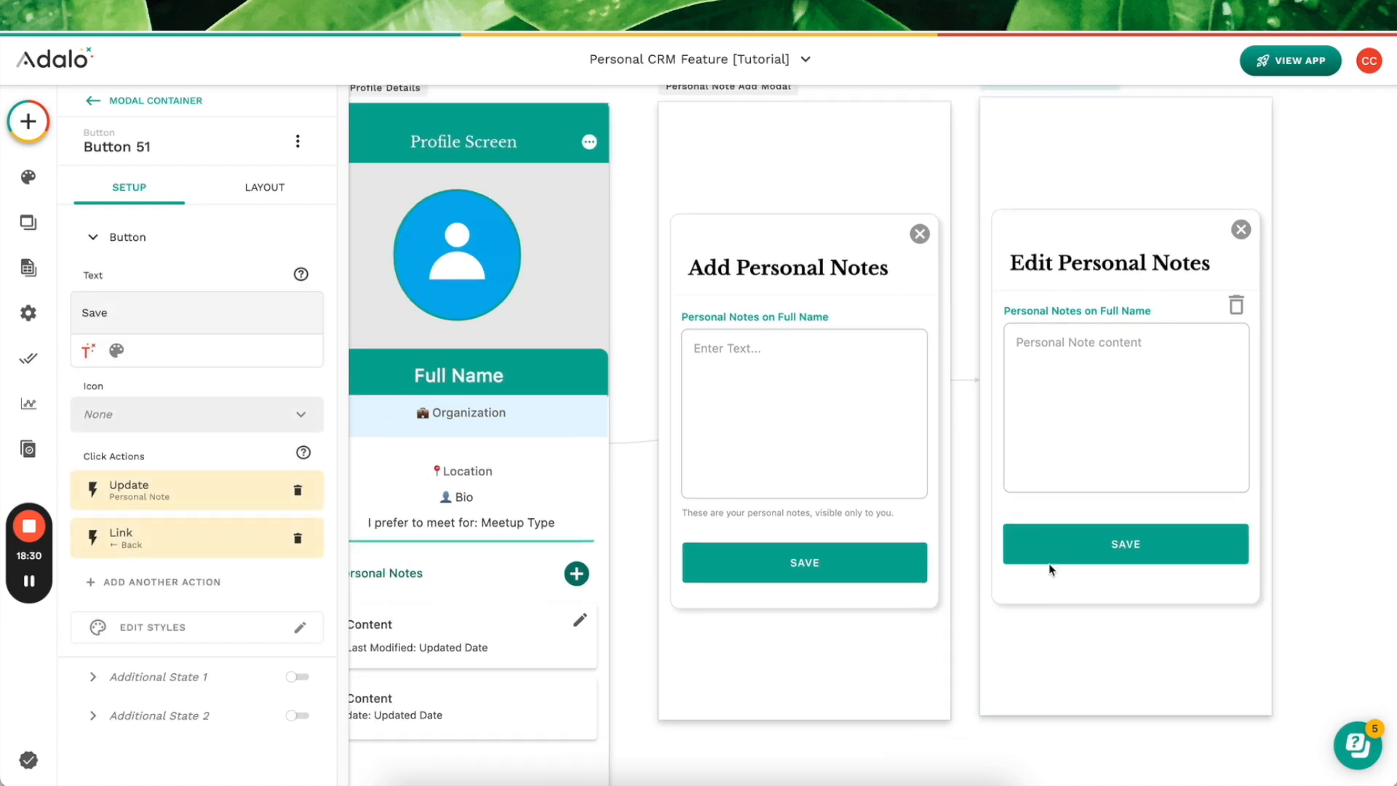
left_click(202, 495)
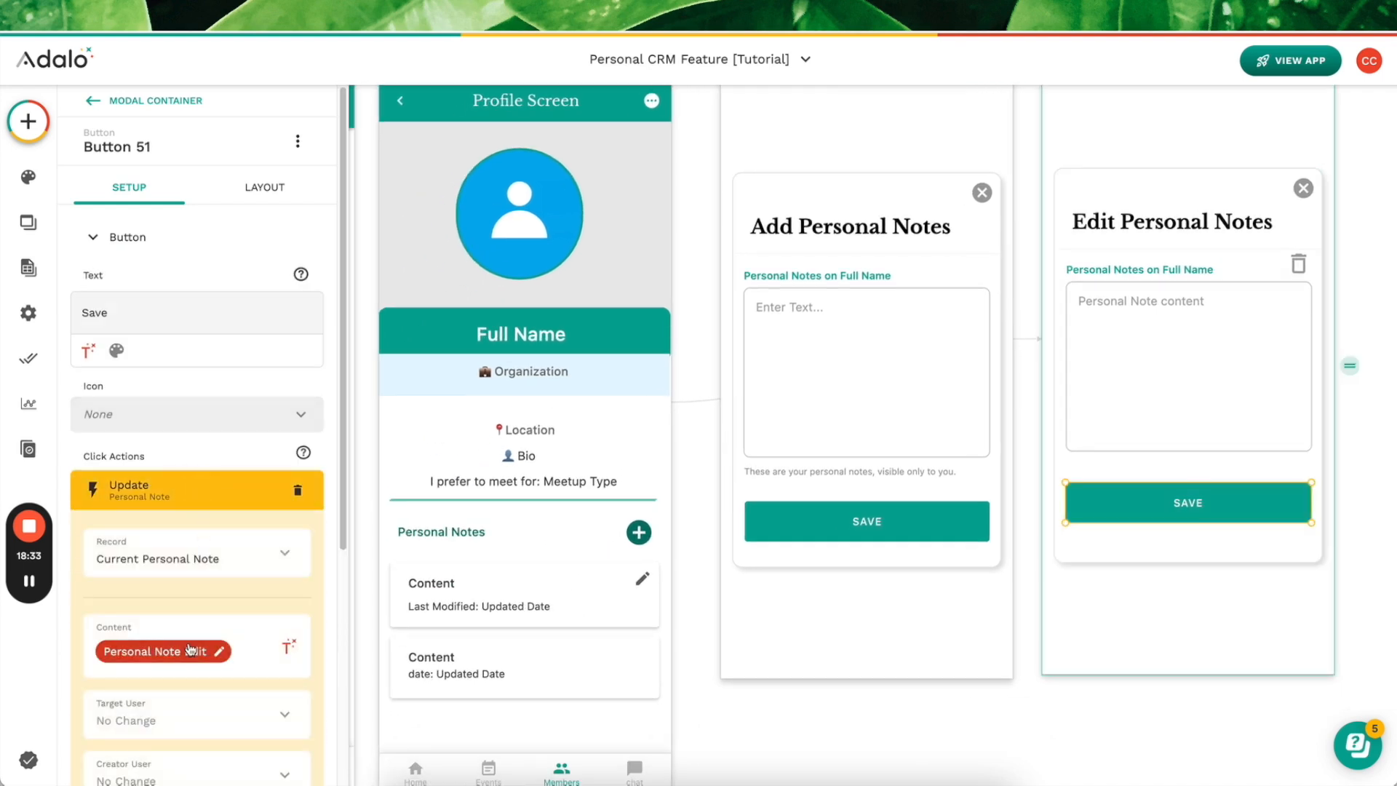
left_click(1193, 371)
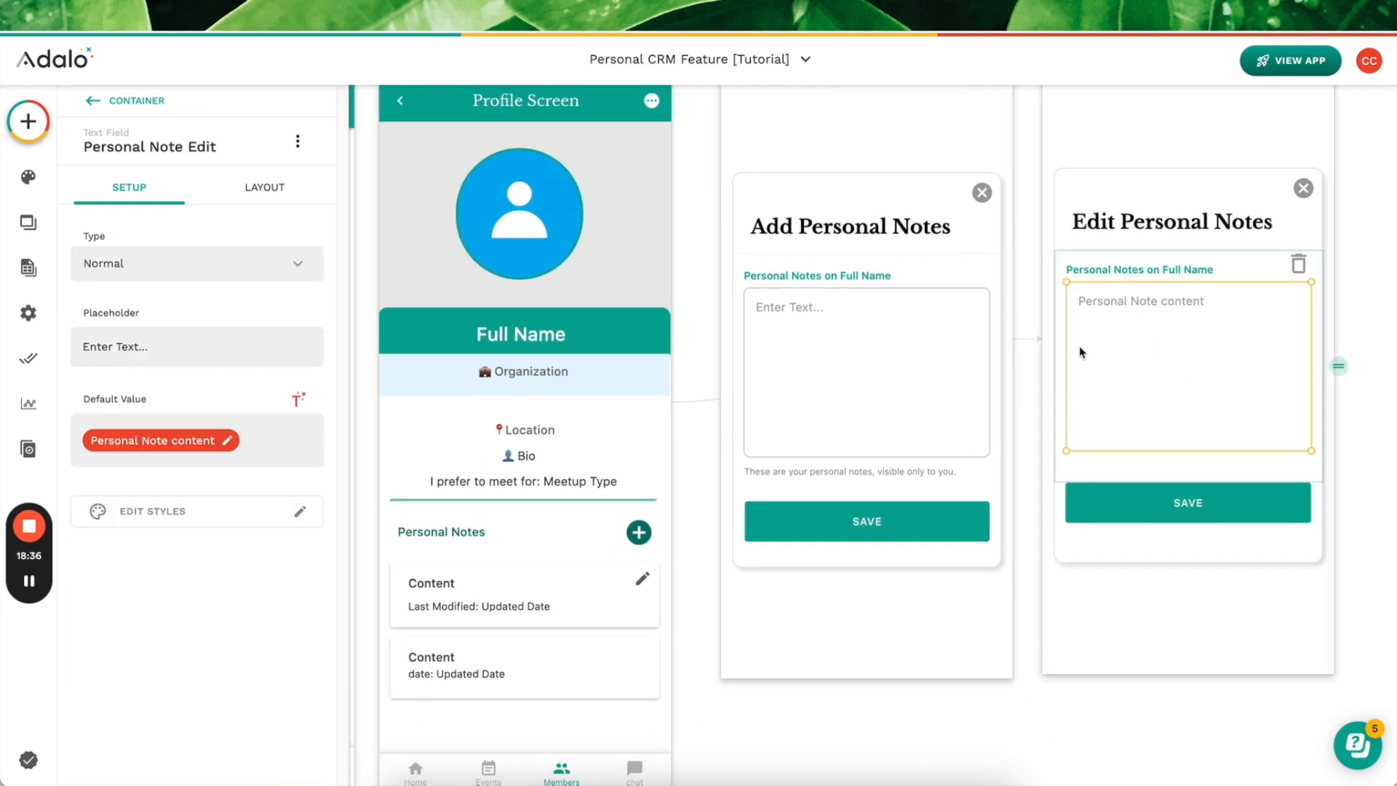
left_click(938, 384)
left_click(795, 352)
left_click(1135, 350)
Step: Review the remaining Update settings and the following Link action of the edit modal's Save button
left_click(1153, 502)
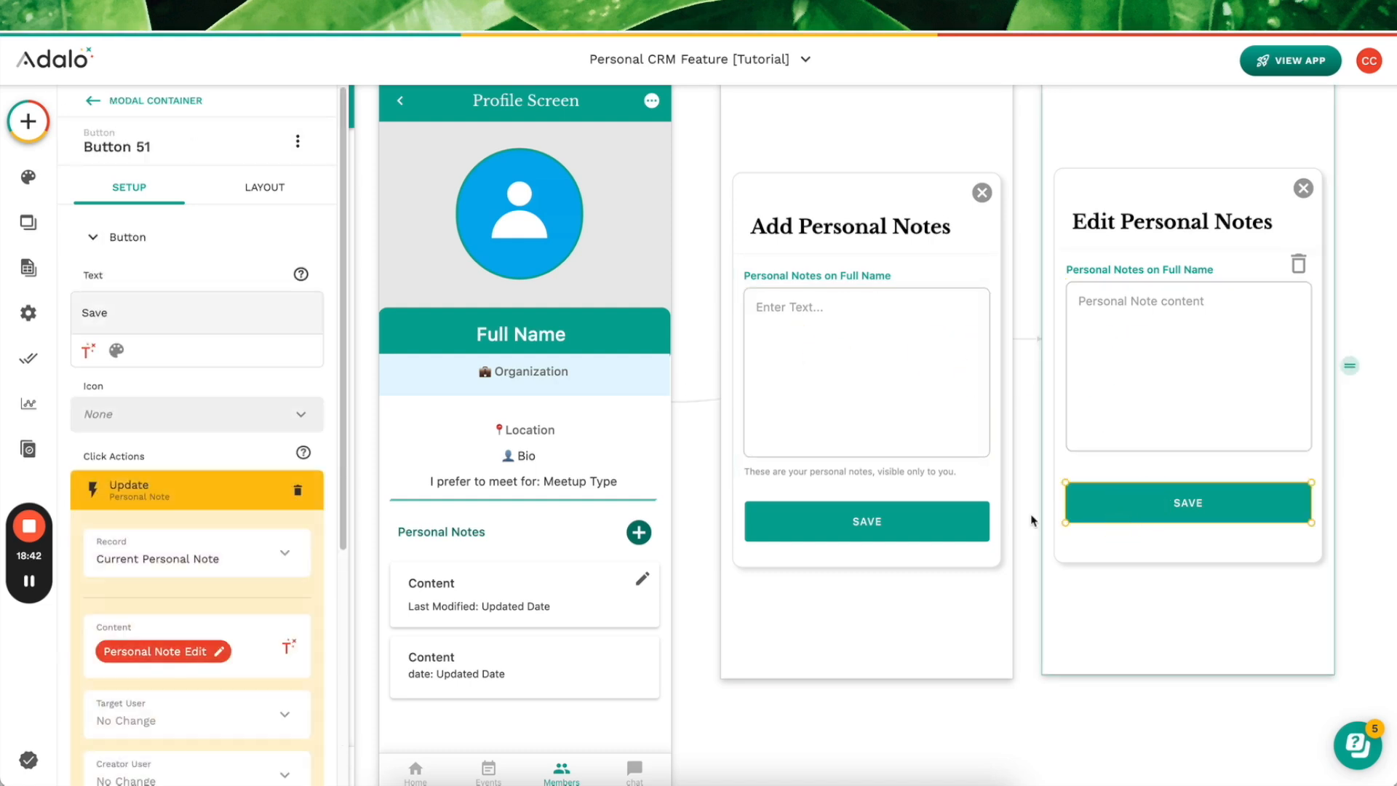
scroll(218, 403, "down", 2)
scroll(195, 402, "down", 2)
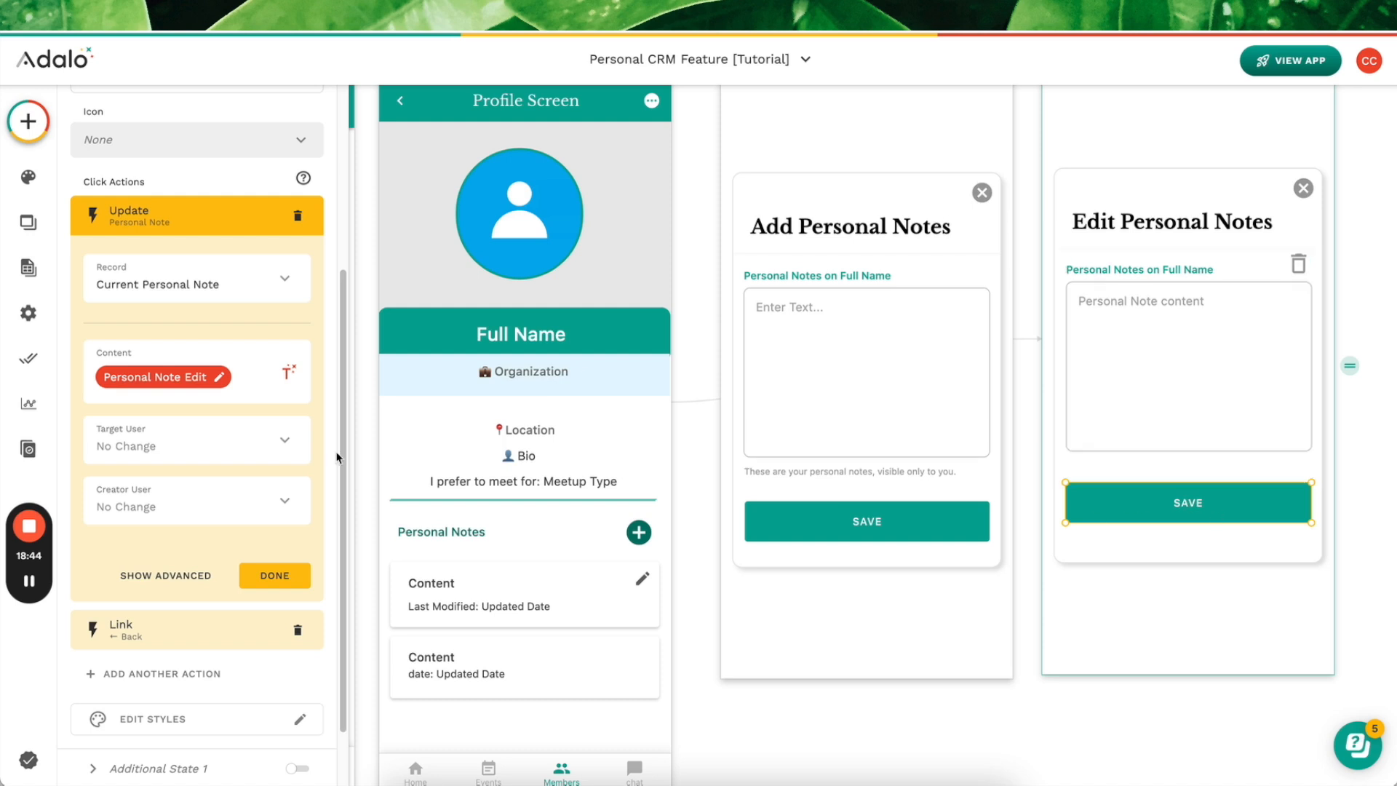
left_click(280, 575)
left_click(191, 540)
Step: Delete the lower personal notes list from the Profile Screen
left_click(609, 658)
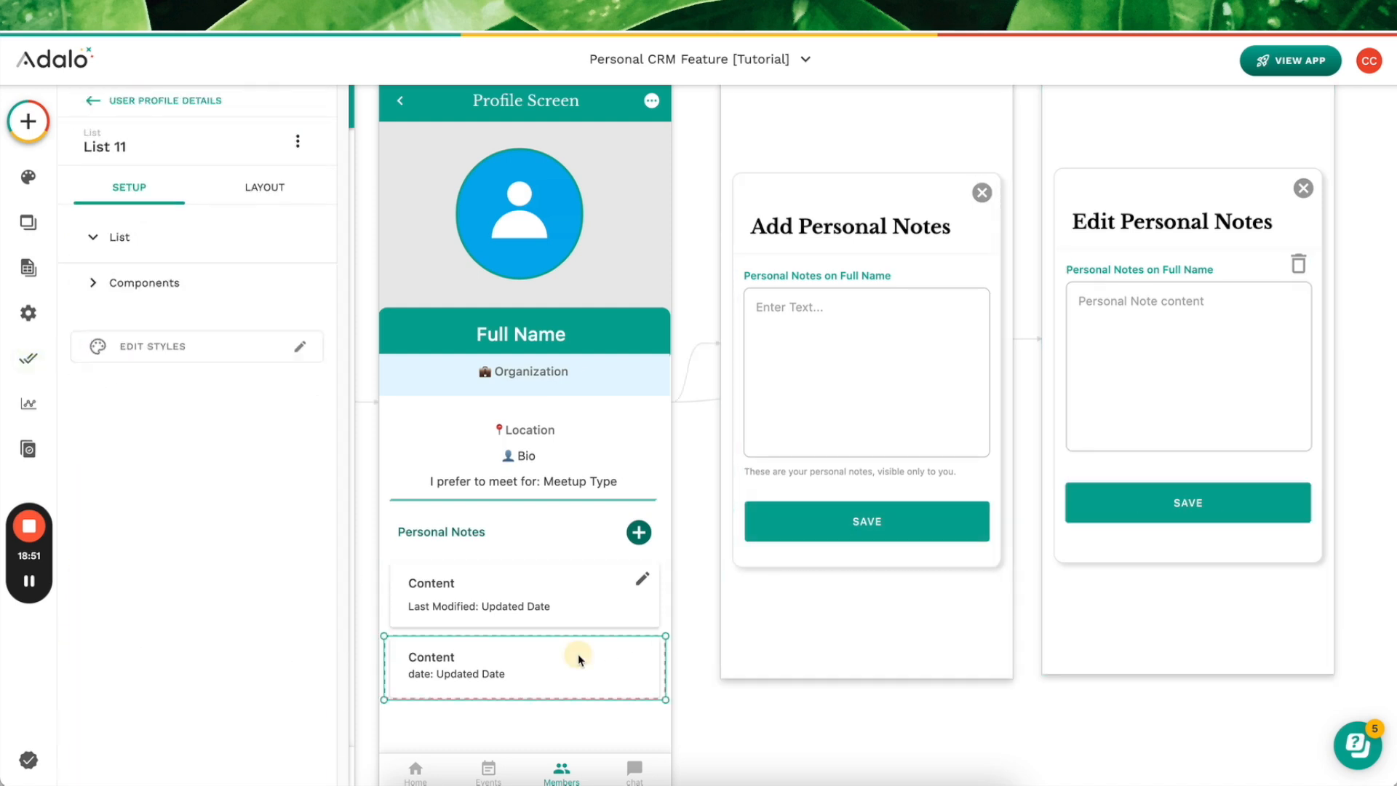
key("Delete")
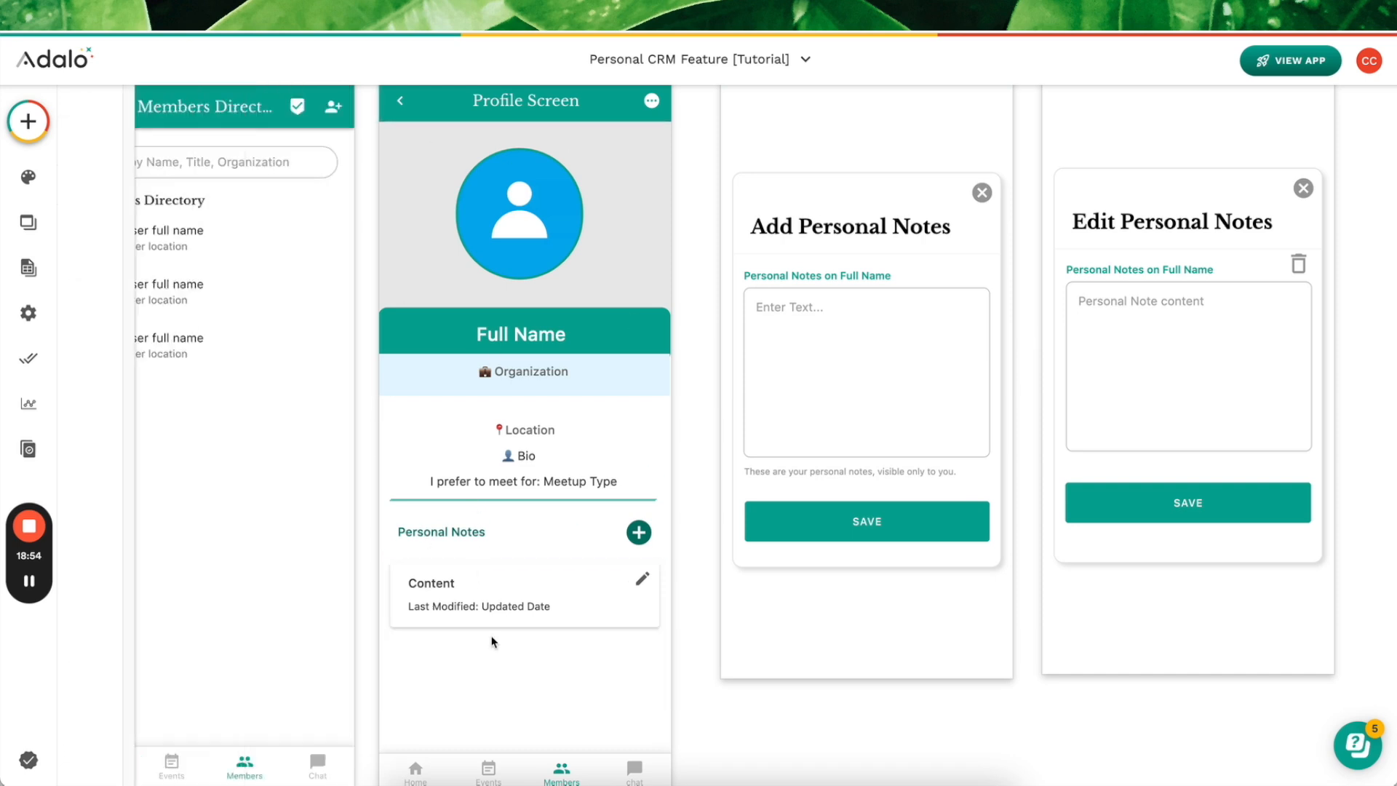
Step: Inspect the click actions of the trash icon in the Personal Note Edit Modal
scroll(492, 657, "left", 2)
scroll(492, 659, "down", 2)
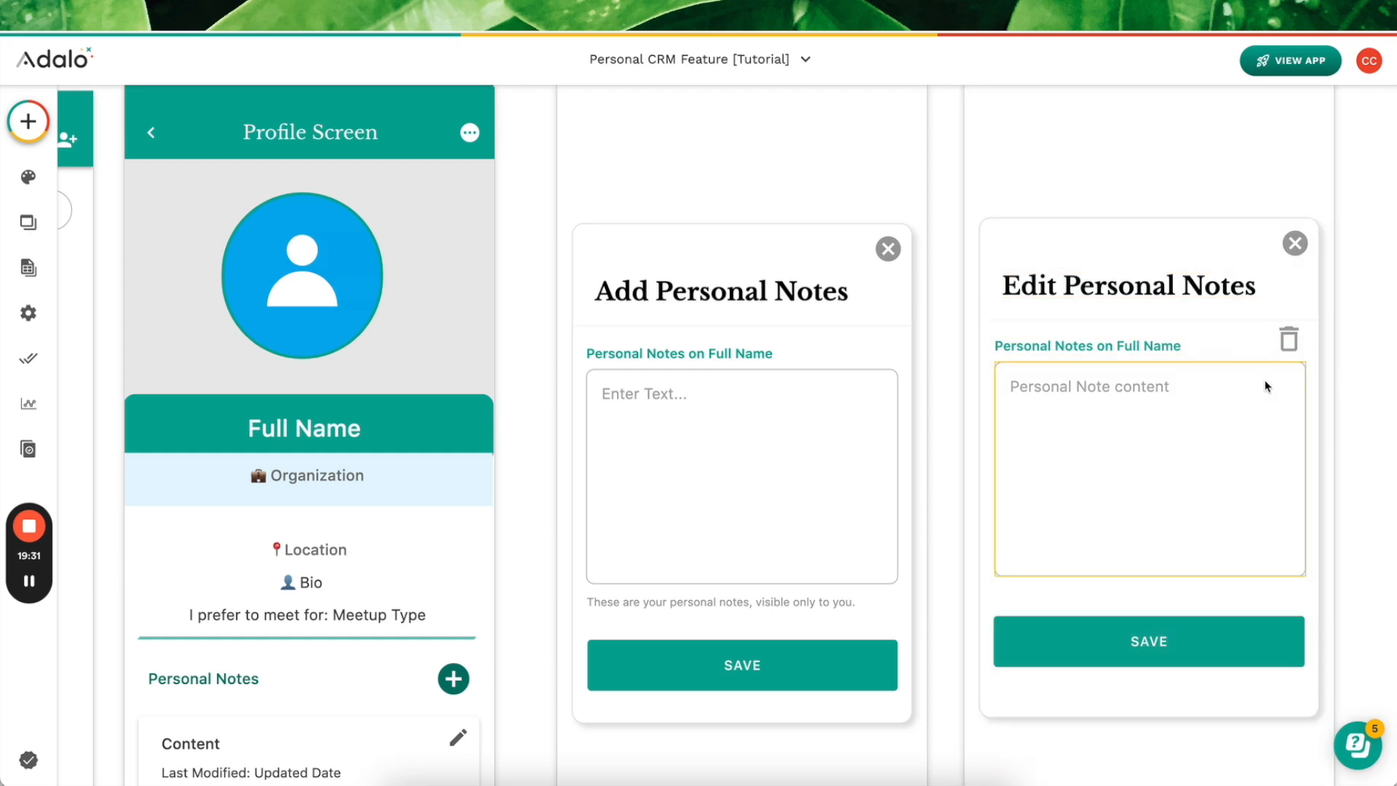
scroll(1266, 385, "down", 4)
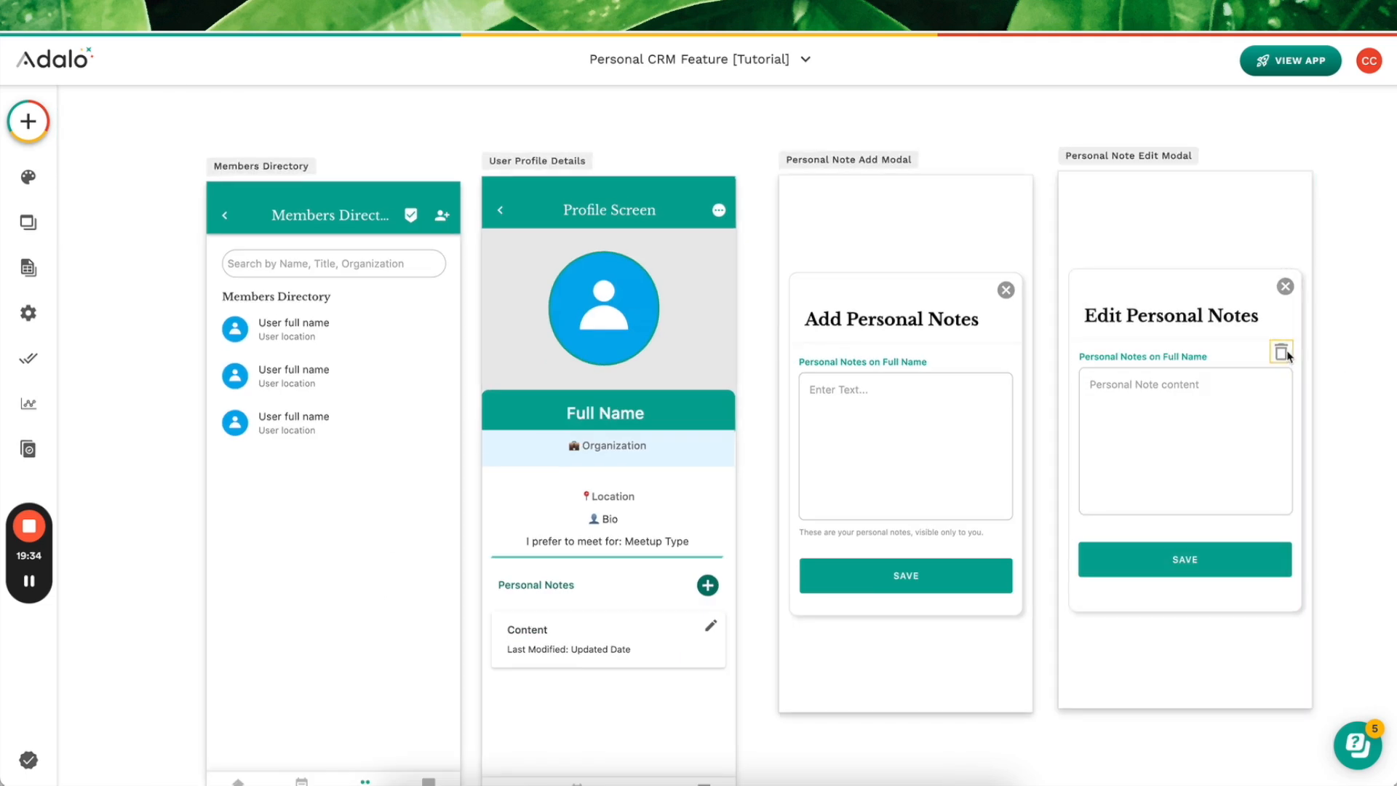
left_click(1281, 353)
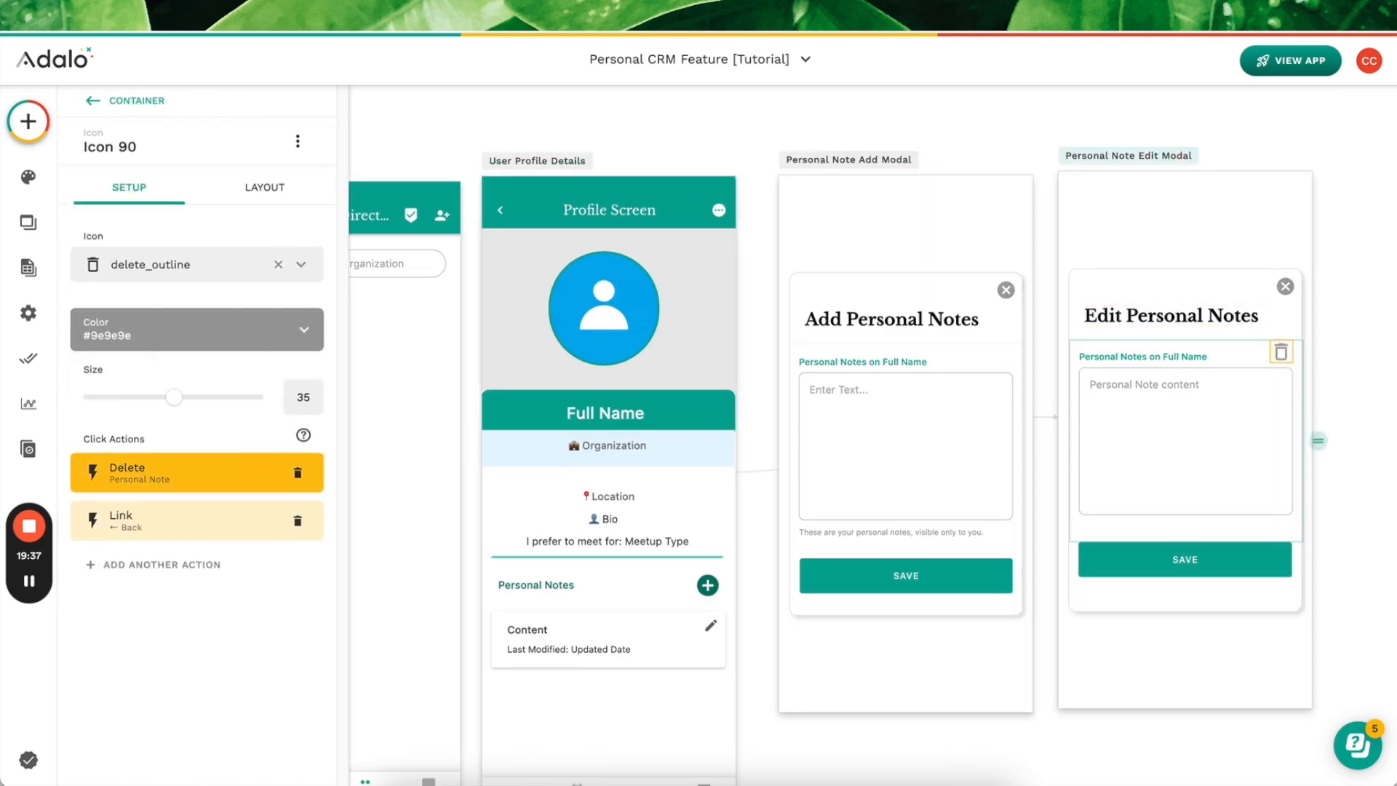